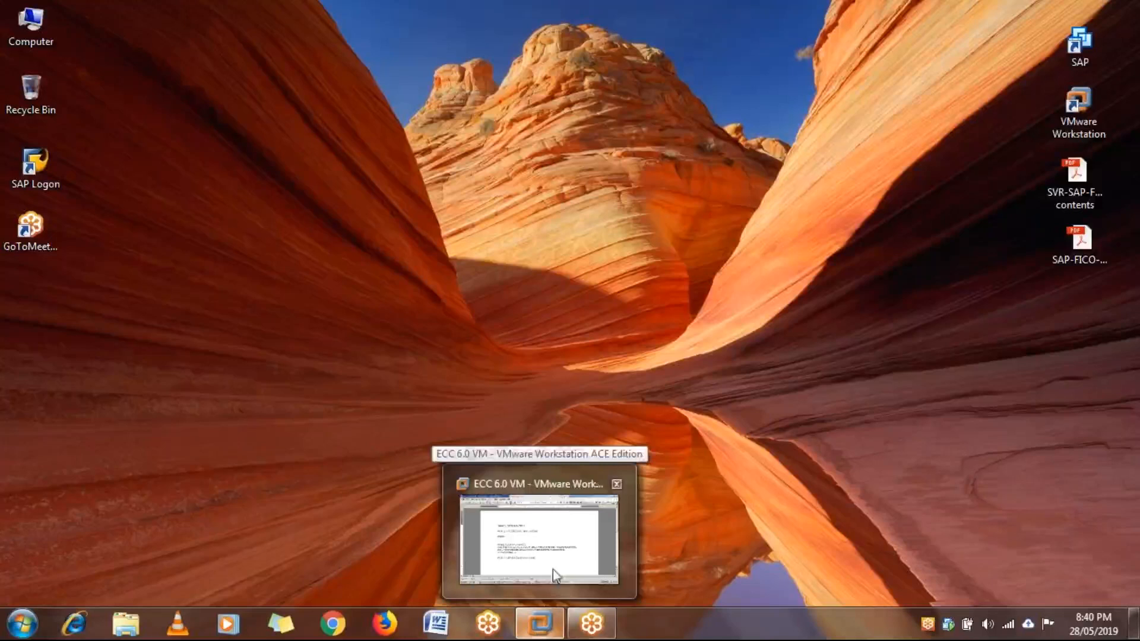
- Switch to the ECC 6.0 virtual machine in VMware Workstation
left_click(596, 558)
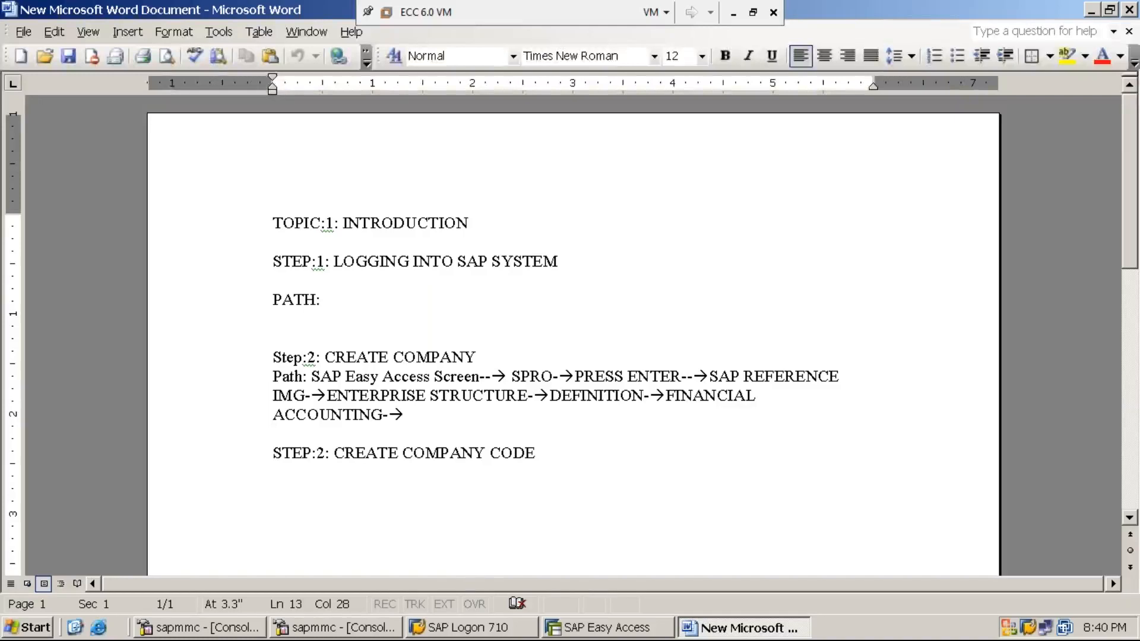
left_click(733, 22)
mouse_move(539, 623)
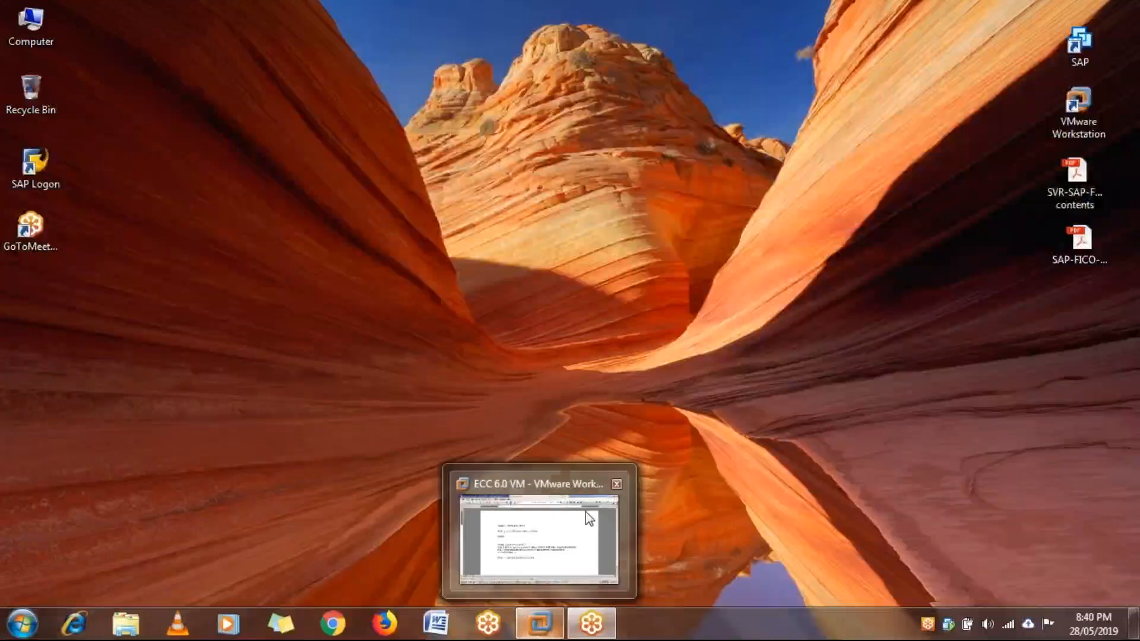
left_click(588, 517)
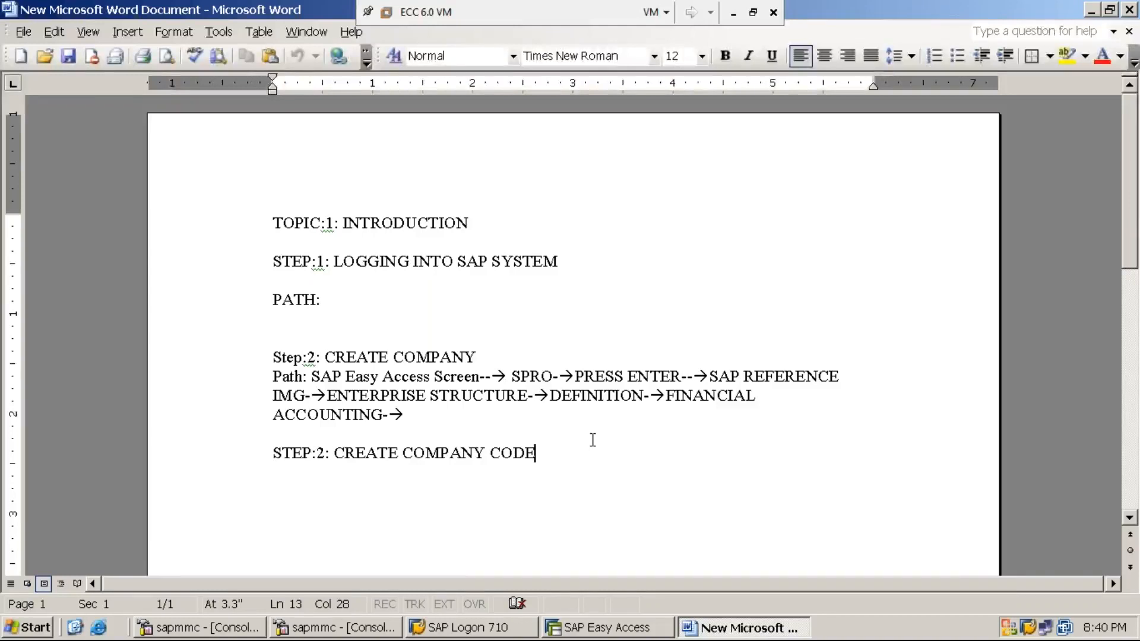
- Switch to the SAP Easy Access window and start transaction OX15
key("alt+Tab")
type("OX15")
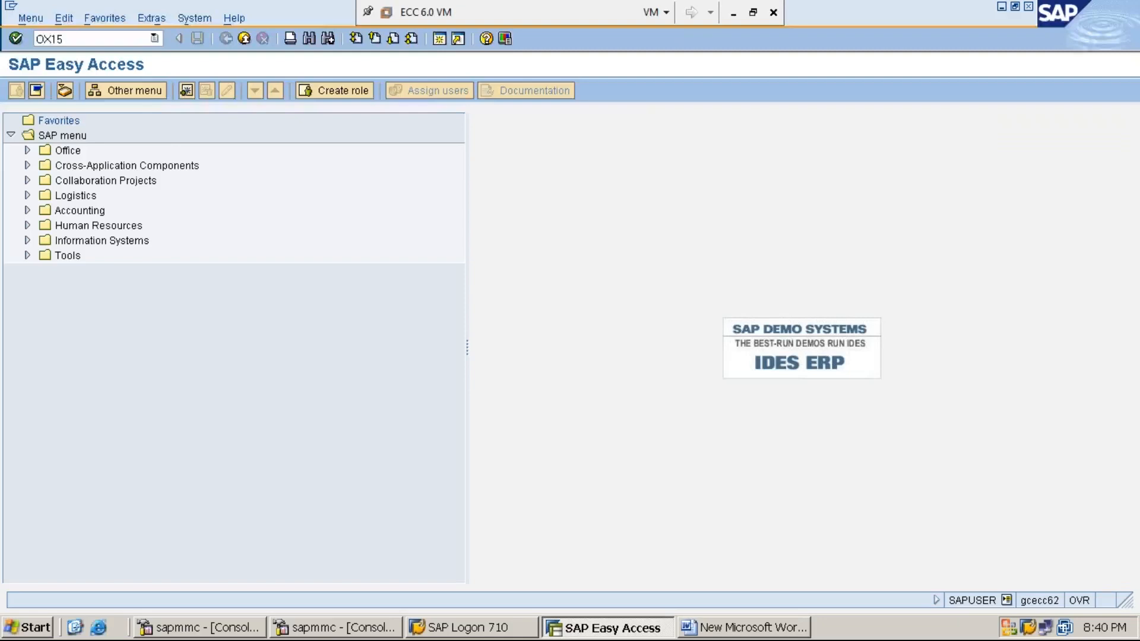
key("Return")
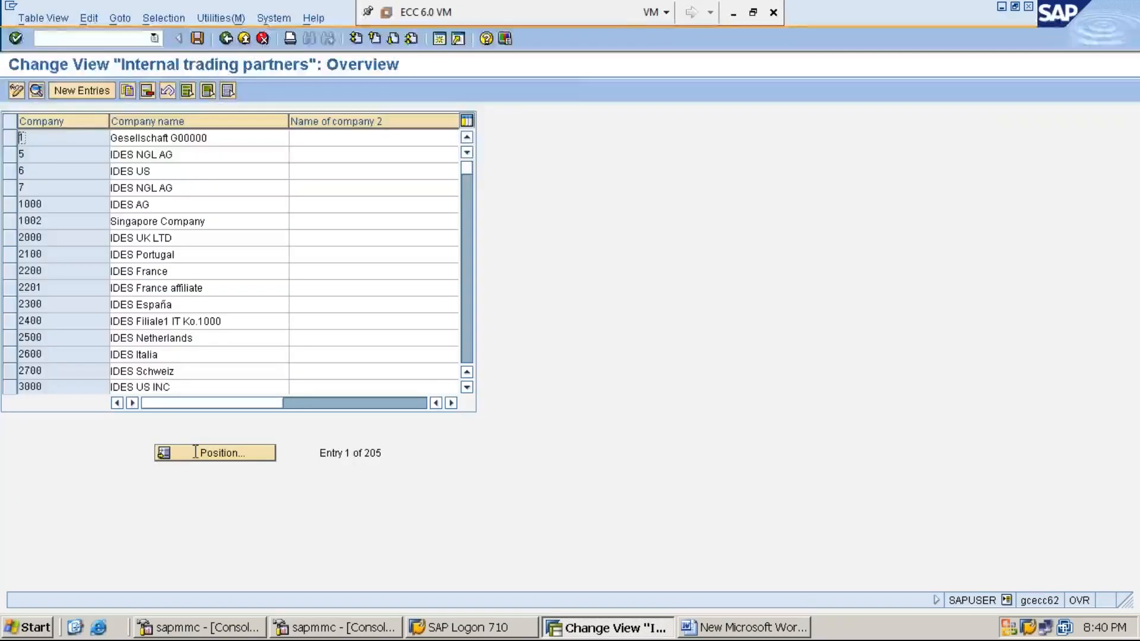
- Position the internal trading partners list at company MM1234 and open that company's details
left_click(227, 456)
type("MM12")
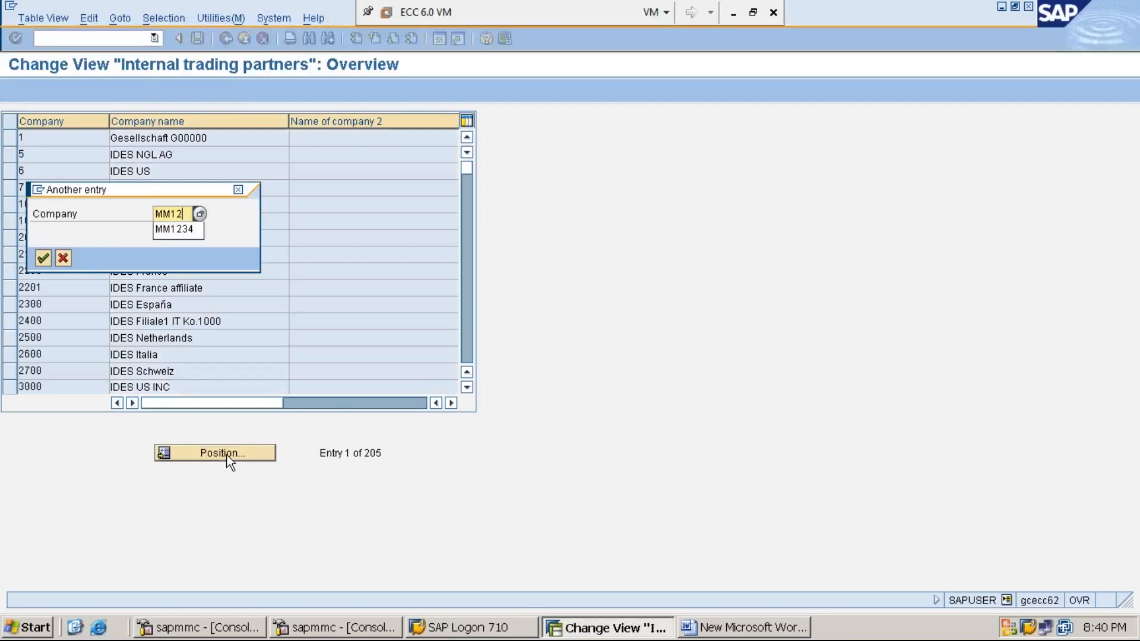
key("Down")
key("Return")
key("Return")
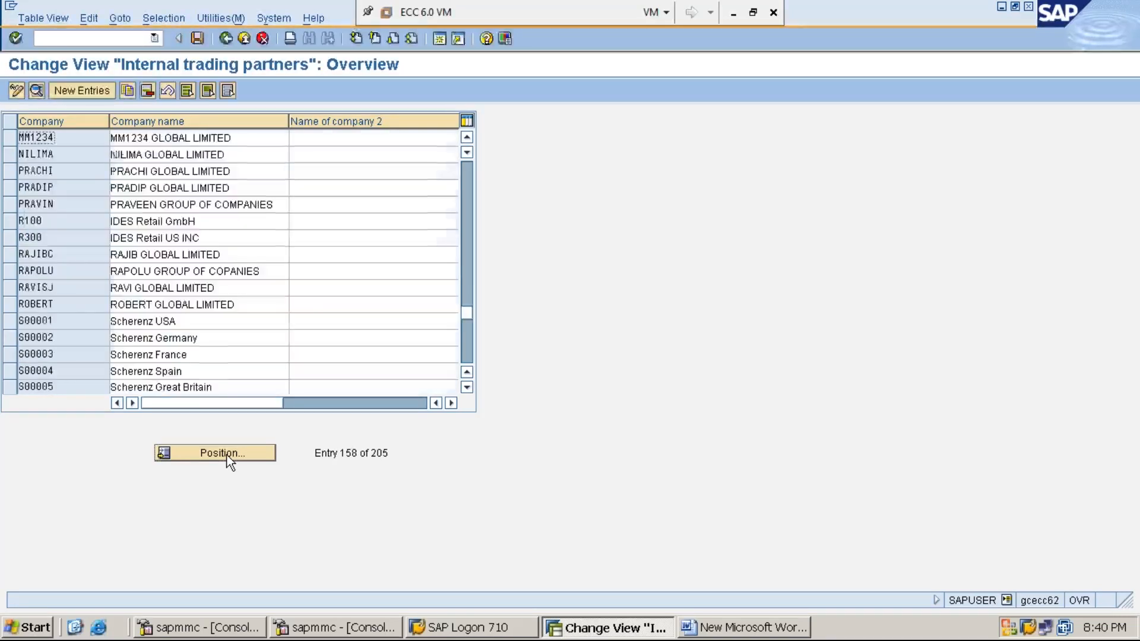
double_click(66, 137)
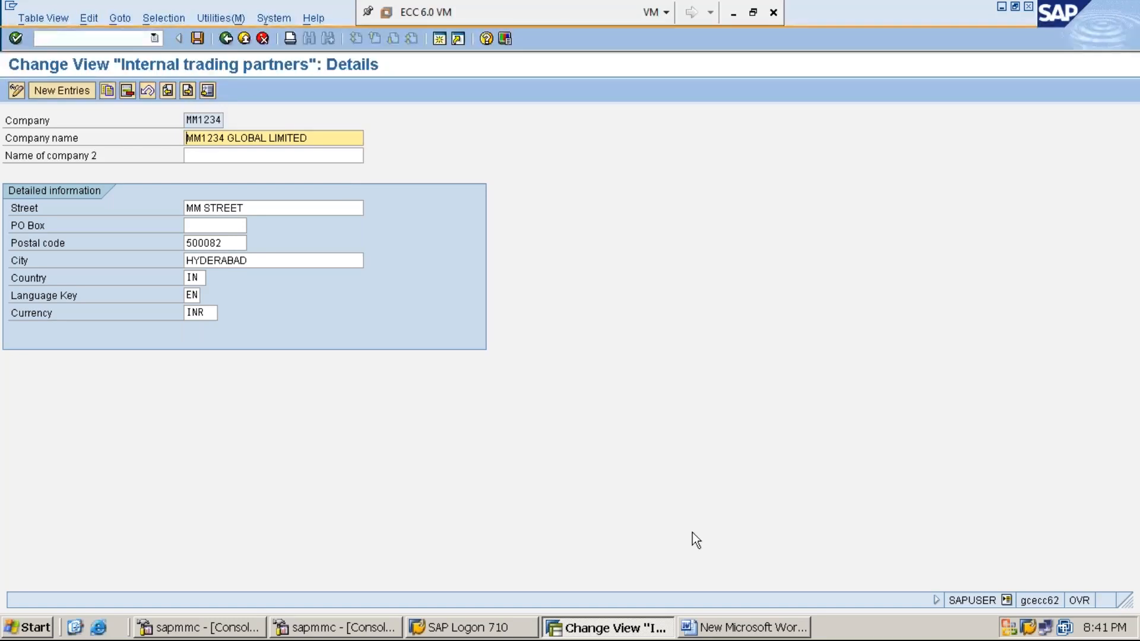
- Switch to the Word document and append "– OX02" to the "STEP:2: CREATE COMPANY CODE" heading
left_click(746, 628)
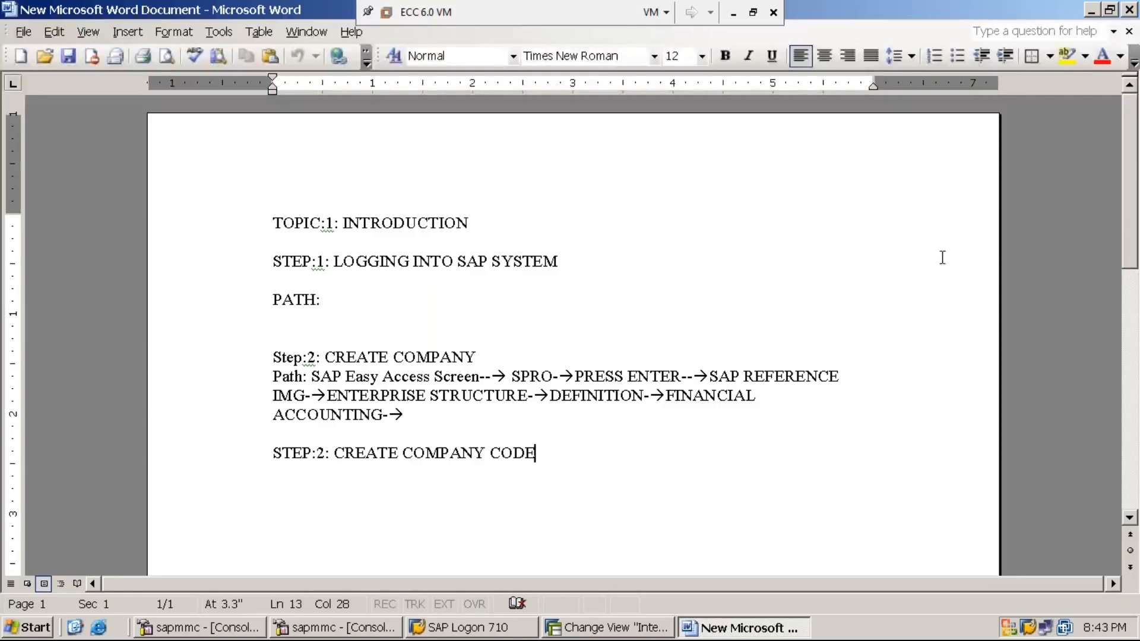
left_click(1090, 12)
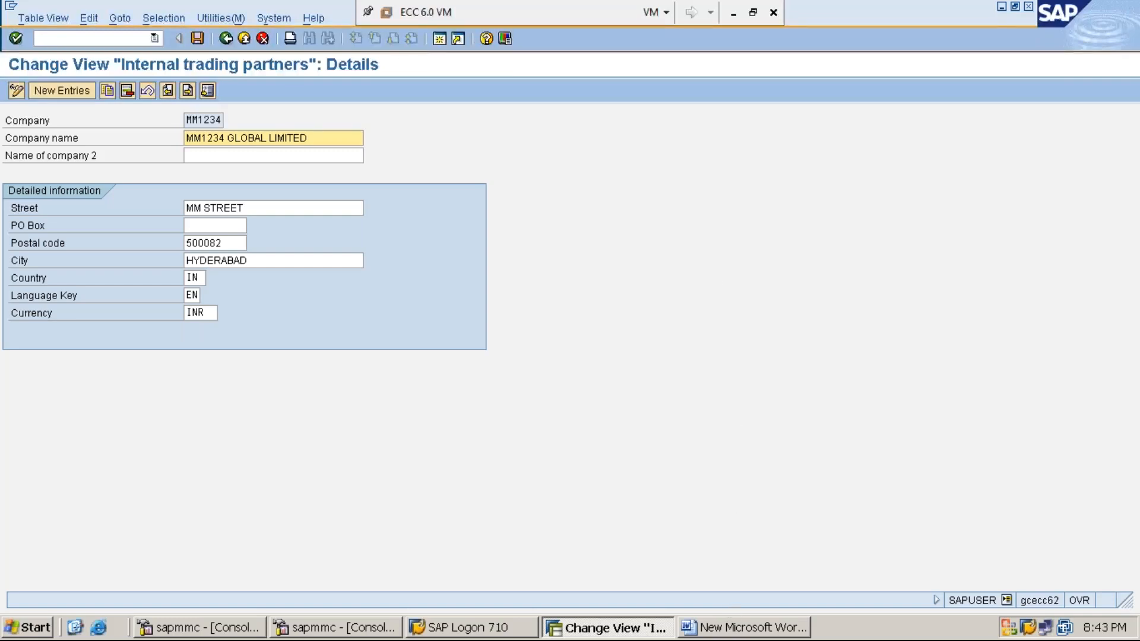
left_click(746, 636)
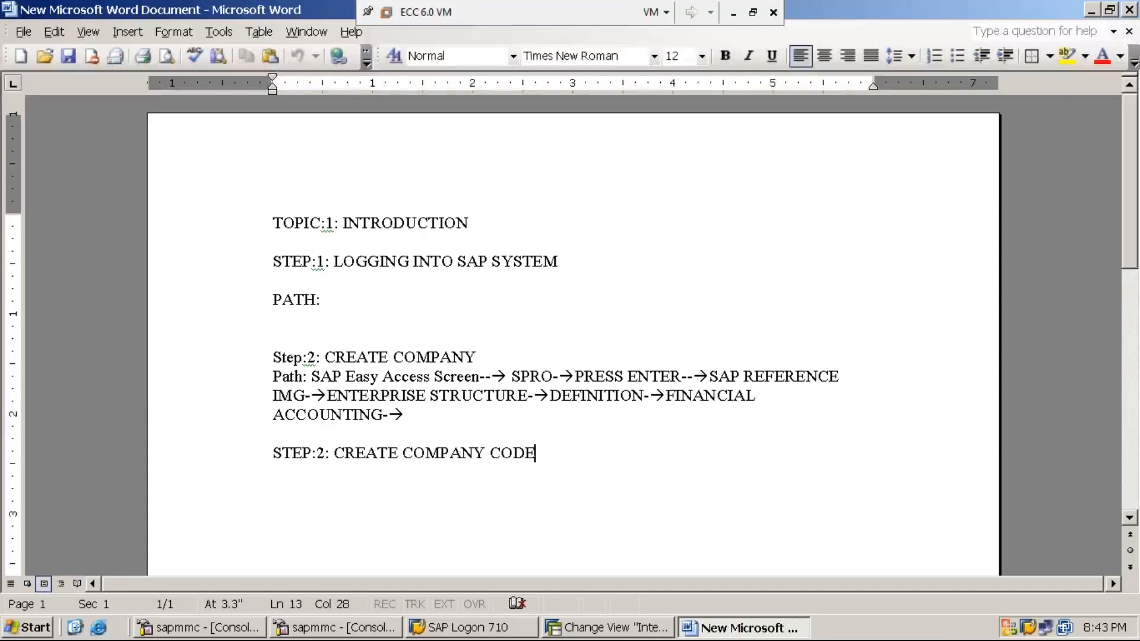
type("- ")
type("O")
type("X02")
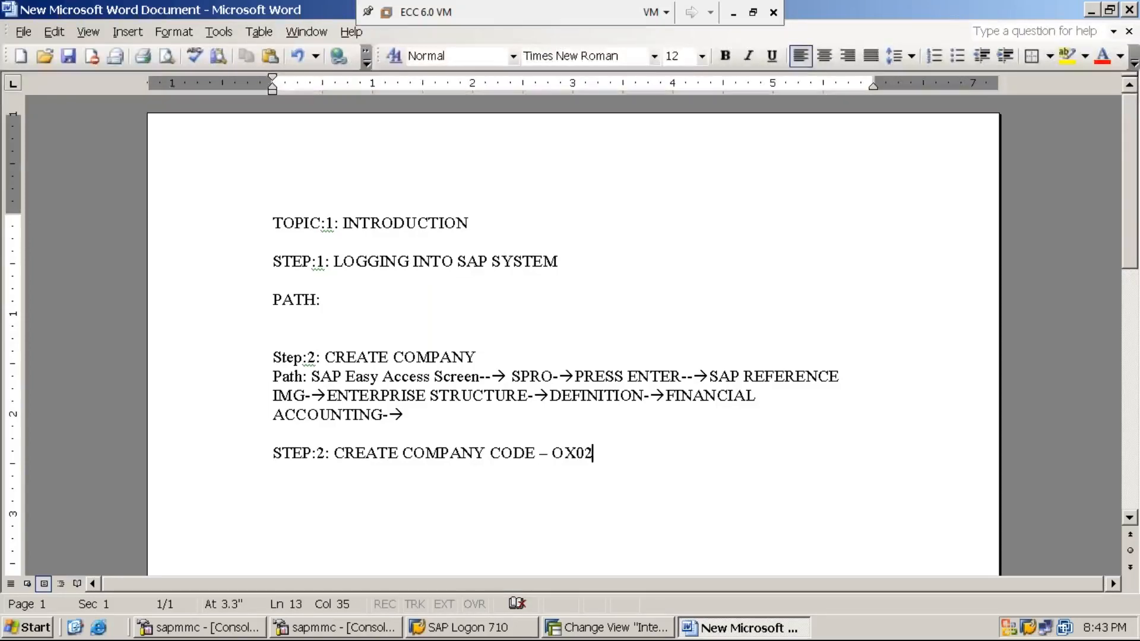
- Add the line "PATH:SAP EASY ACCESS SCREEN→SPRO→" below the company code heading
key("Return")
type("PATH")
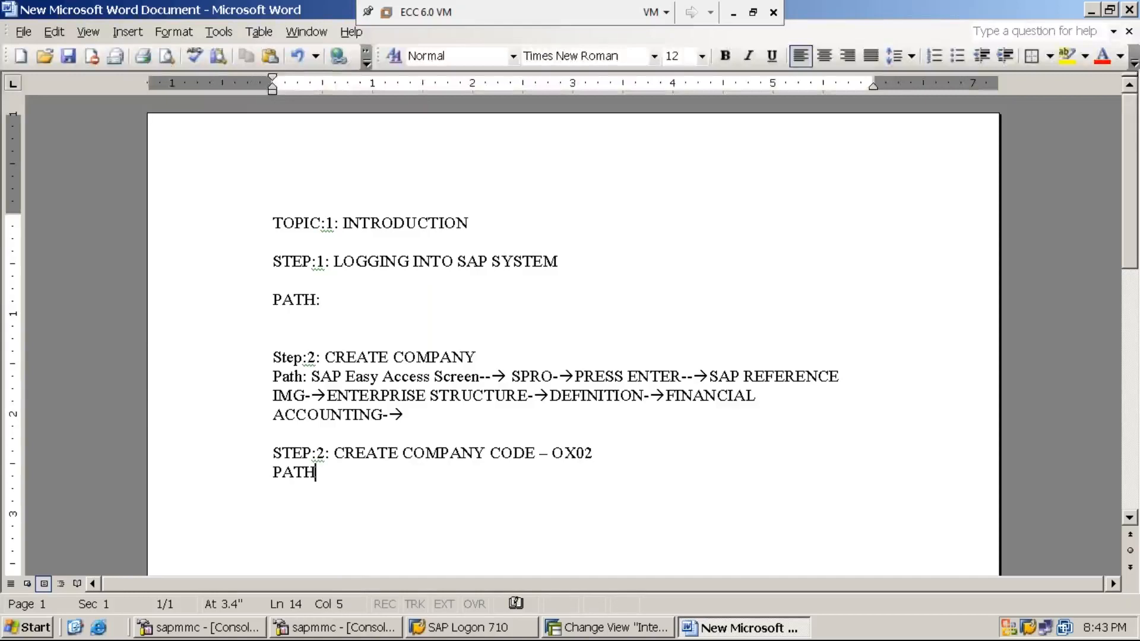
type(":")
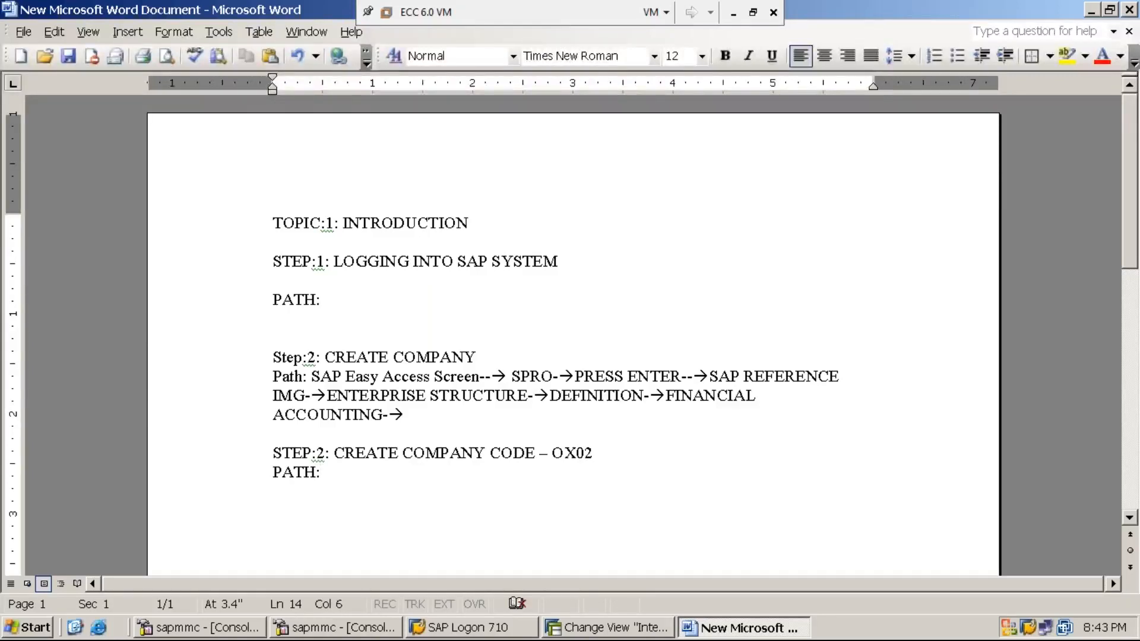
type("SAP EASY ACCESS SCREEN-->")
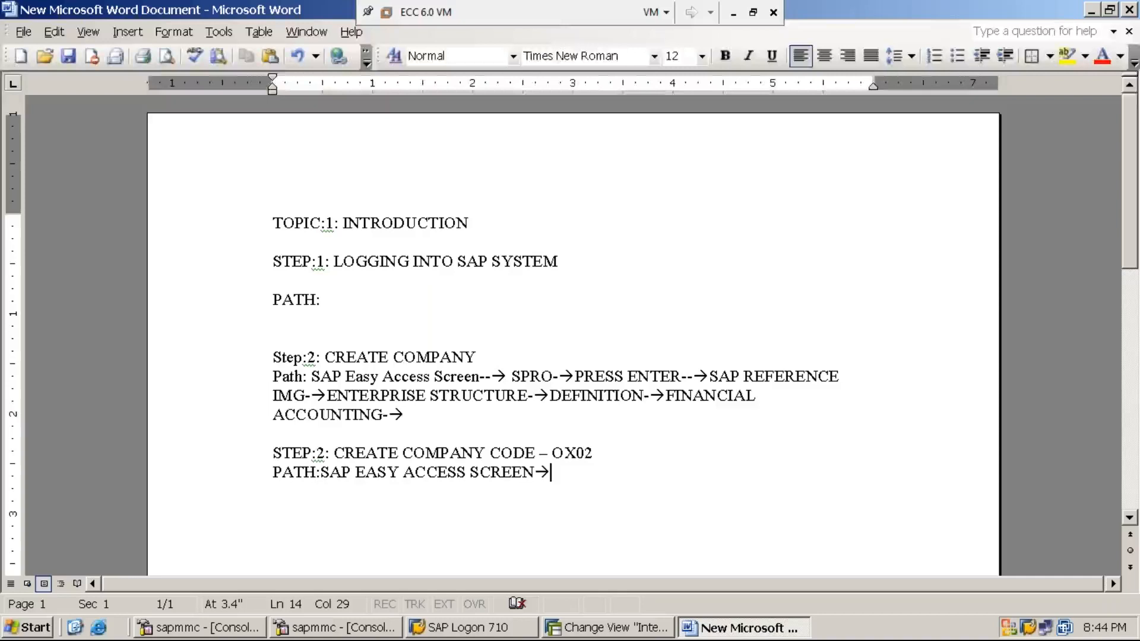
type("SPRO")
type("-->")
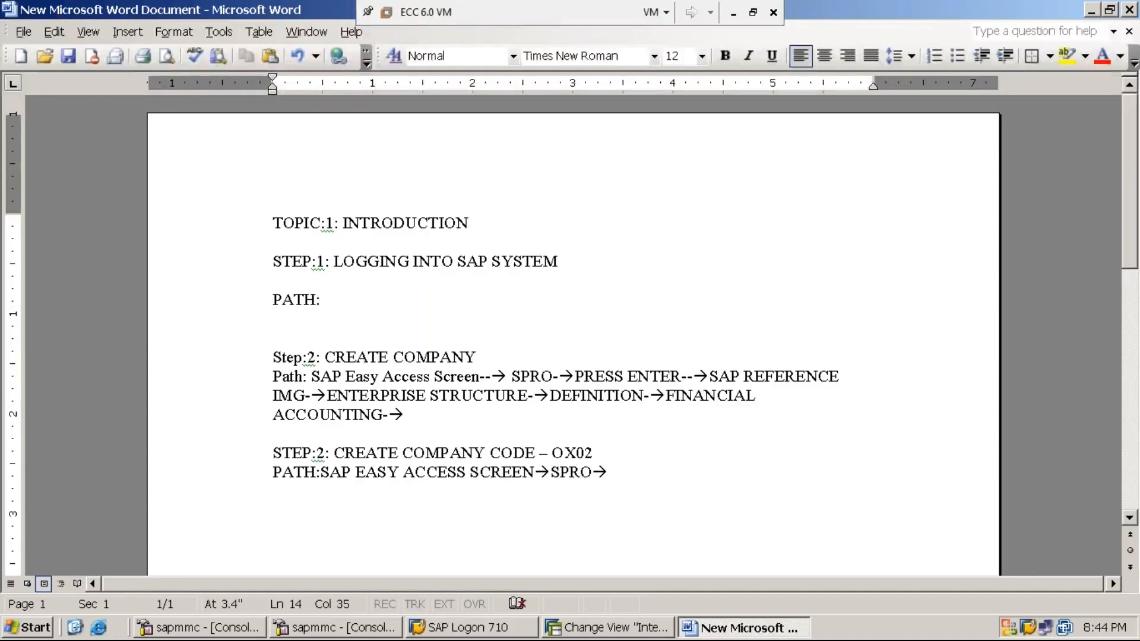
key("BackSpace")
- Switch back to SAP and return from the company details to SAP Easy Access with the command /N
left_click(612, 627)
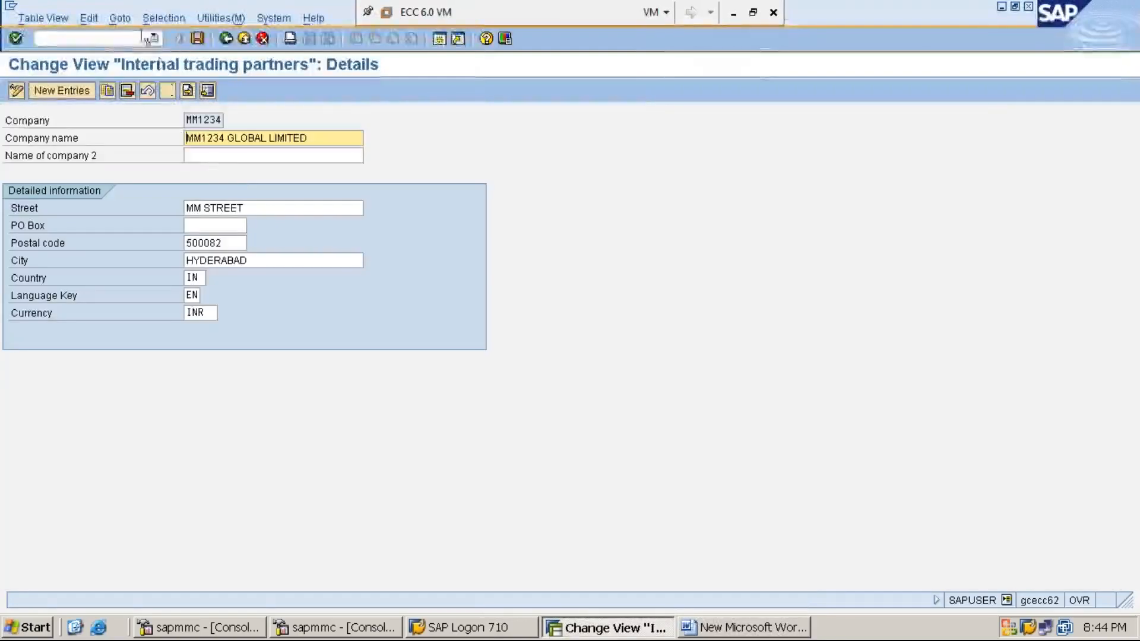
left_click(135, 37)
type("/N")
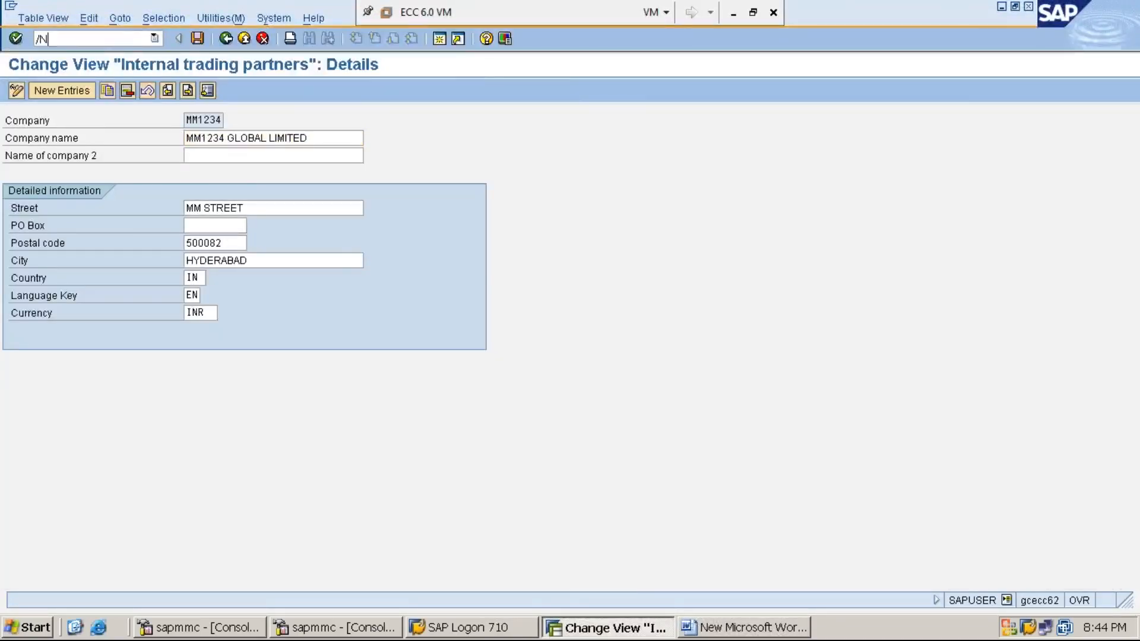
key("Return")
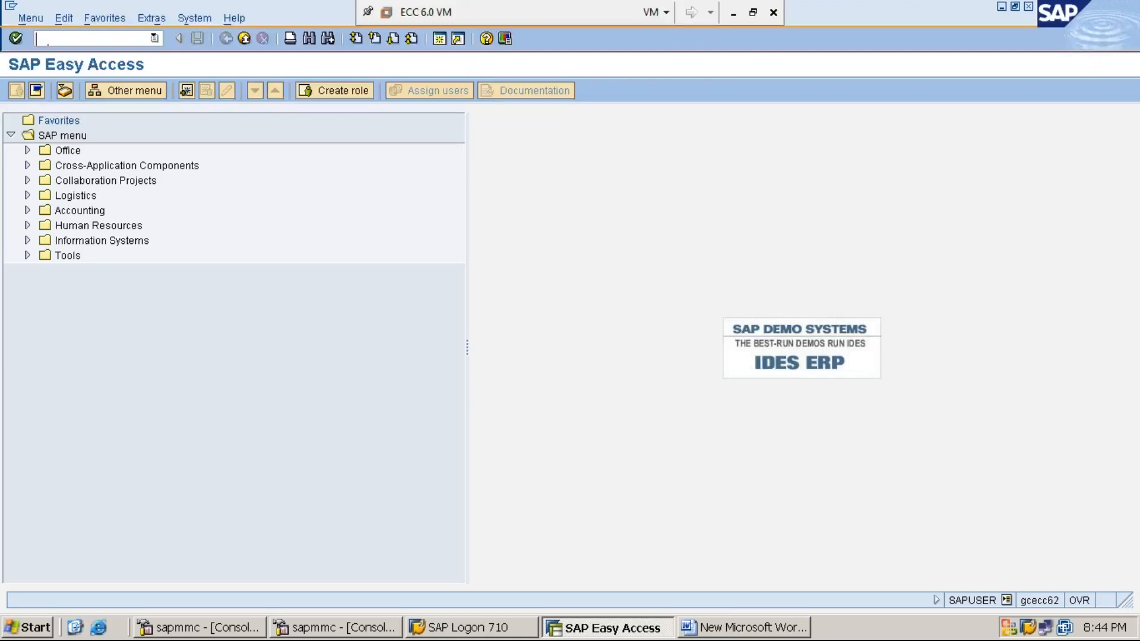
- Run transaction SPRO and display the SAP Reference IMG
type("SPRO")
key("Return")
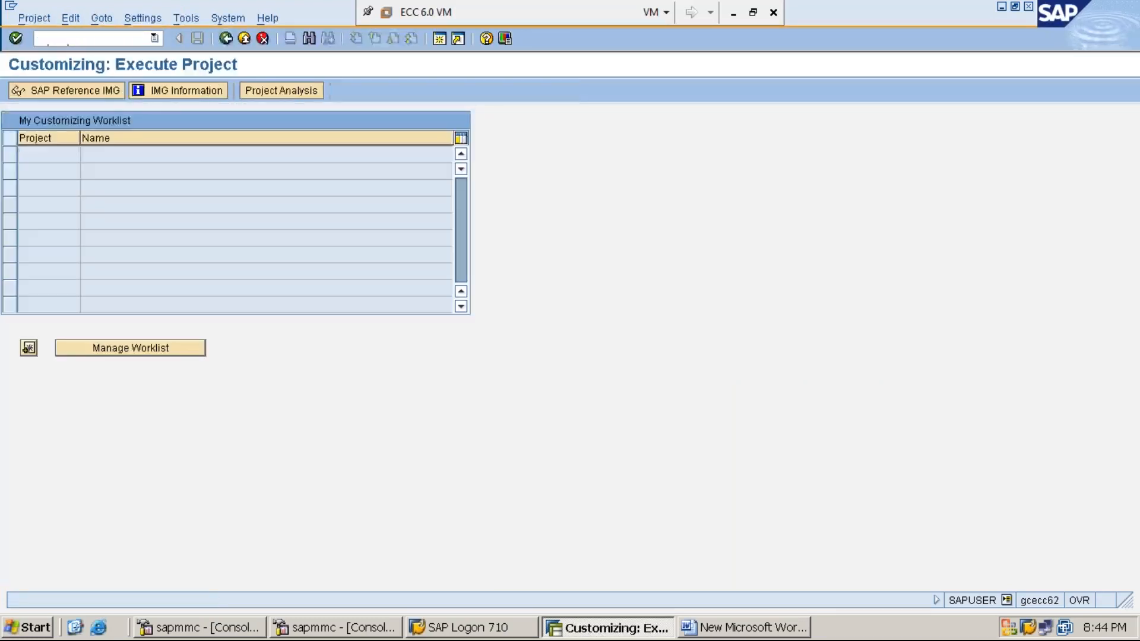
left_click(91, 92)
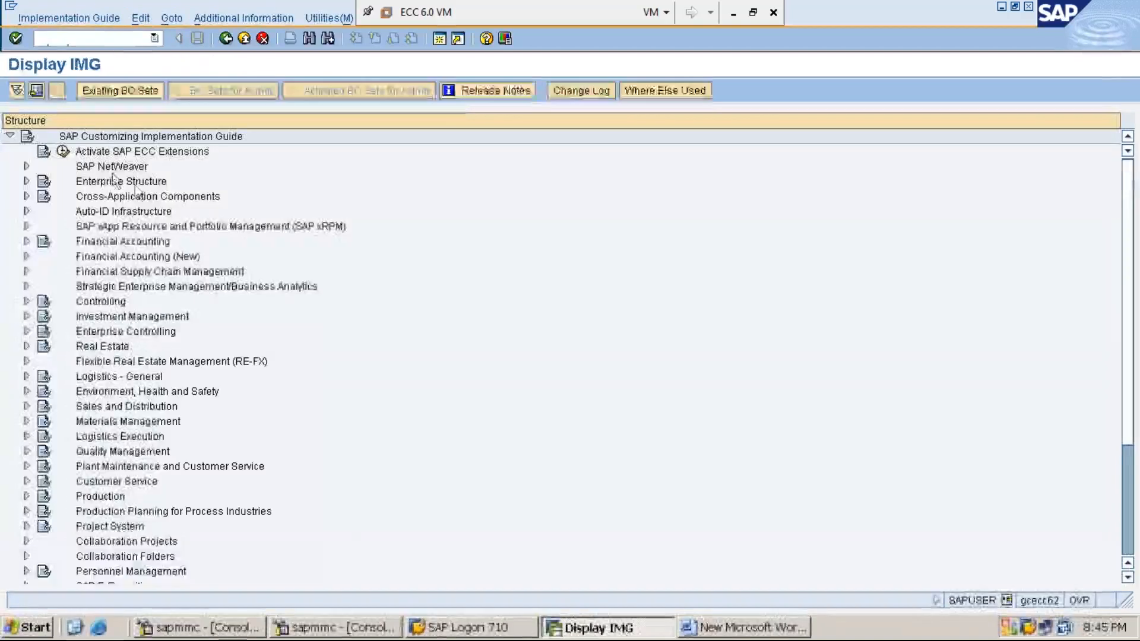
- Expand Enterprise Structure, its Definition node and the Financial Accounting node in the implementation guide
left_click(135, 184)
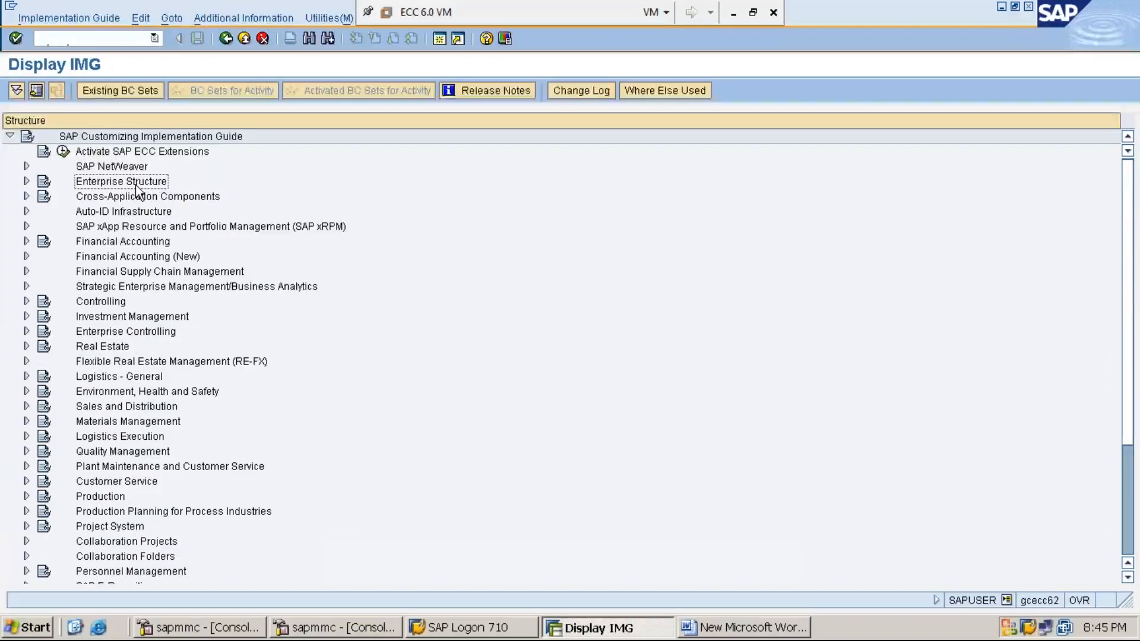
double_click(136, 184)
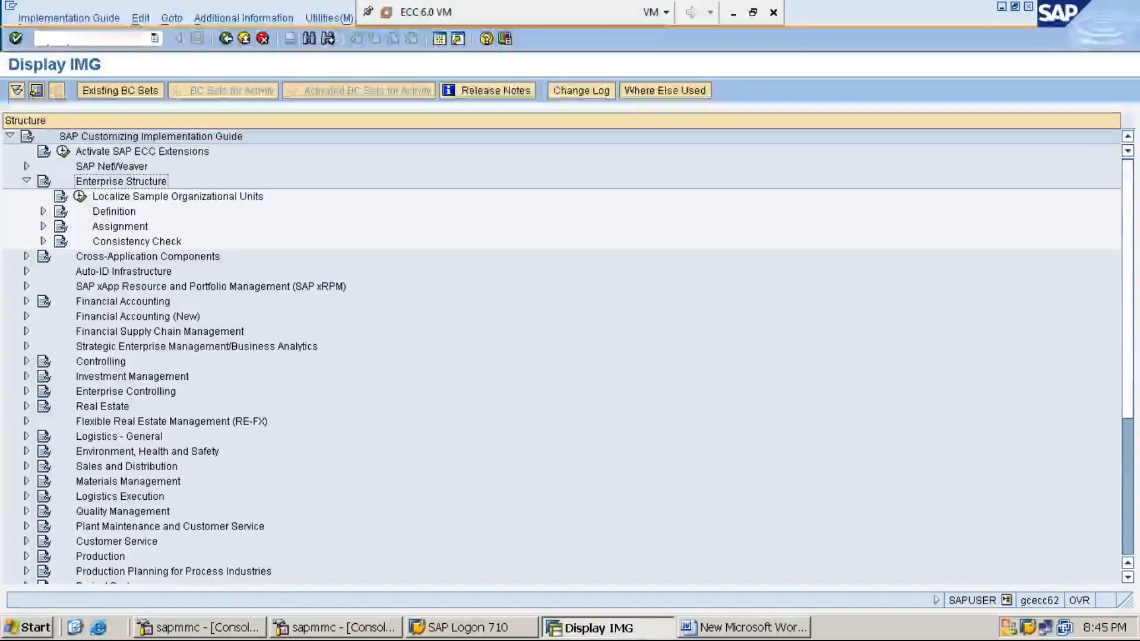
key("Down")
key("Down")
key("Right")
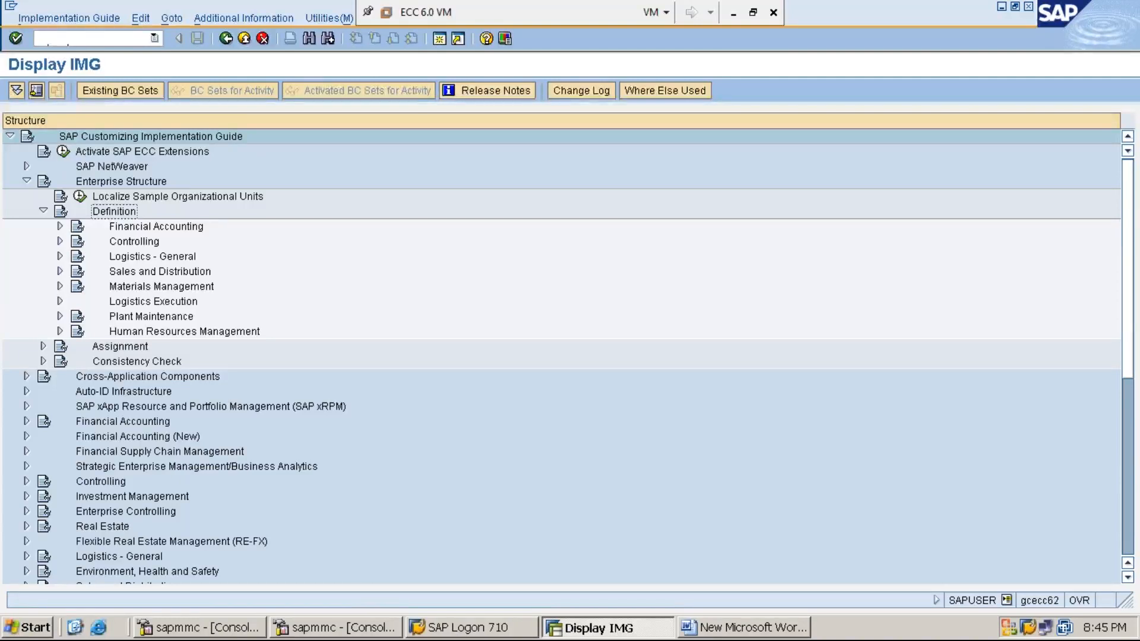
left_click(60, 226)
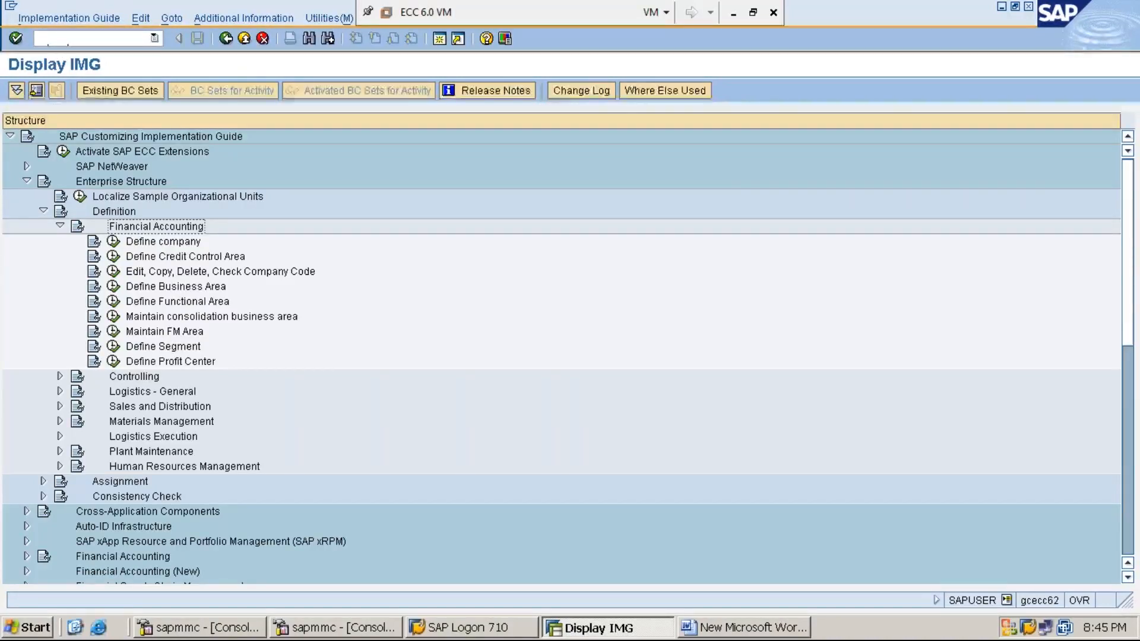
- Execute Edit, Copy, Delete, Check Company Code and choose the Edit Company Code Data activity
left_click(186, 257)
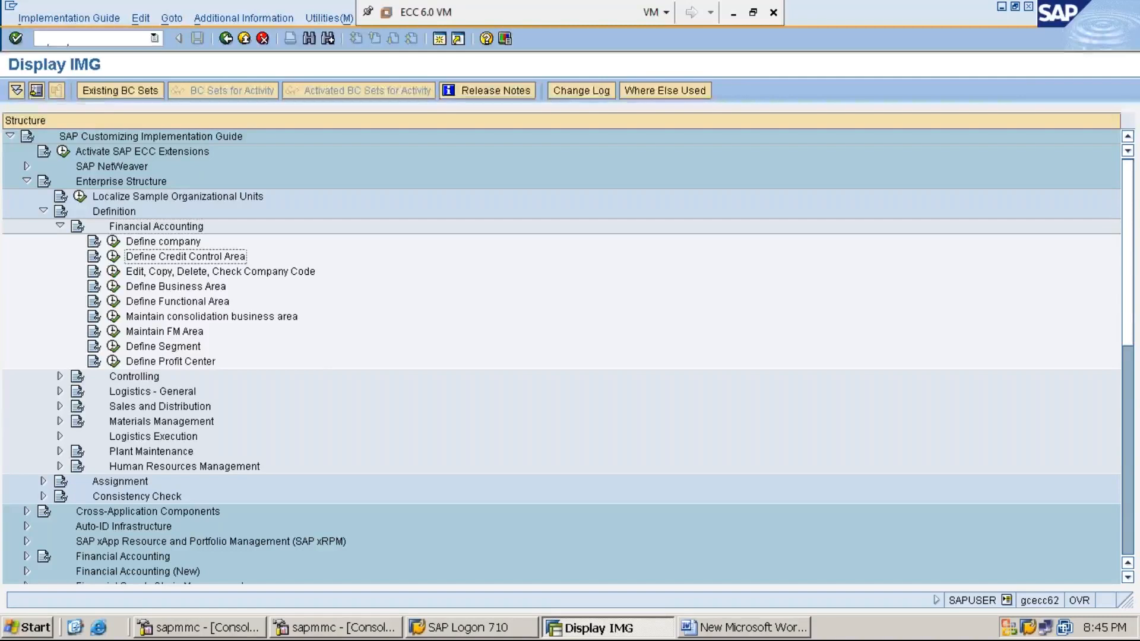
left_click(220, 271)
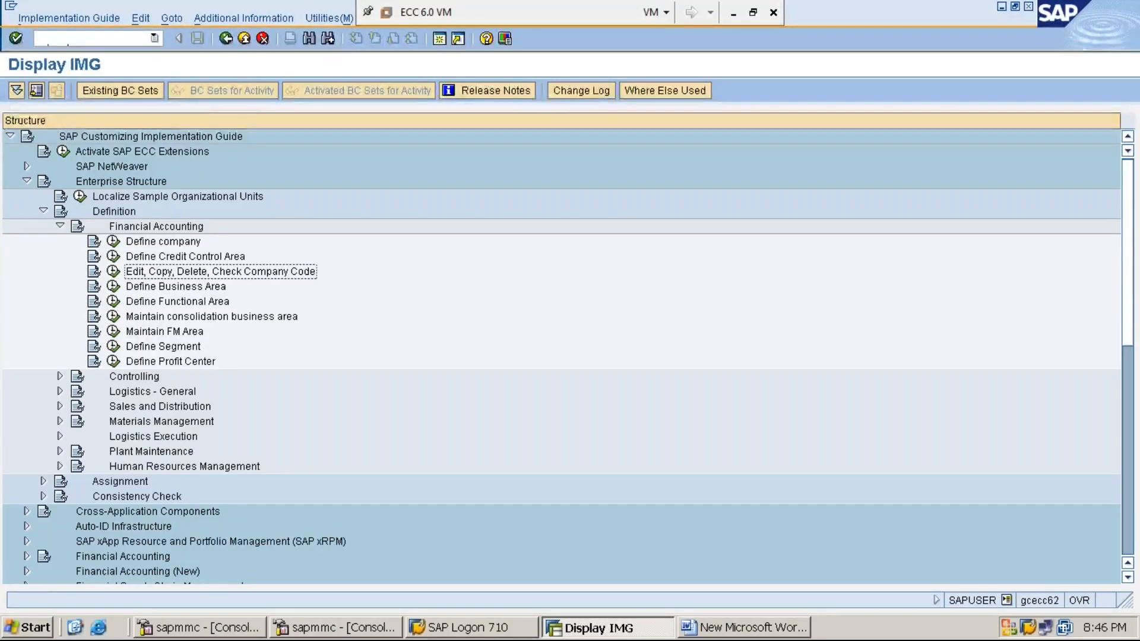
left_click(113, 273)
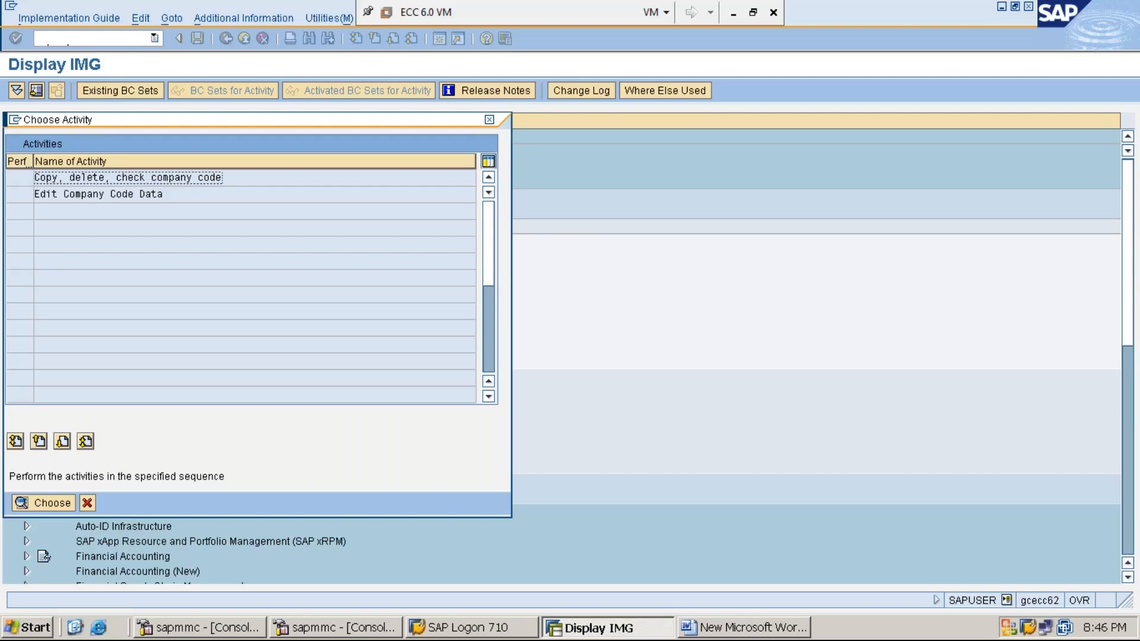
left_click(107, 194)
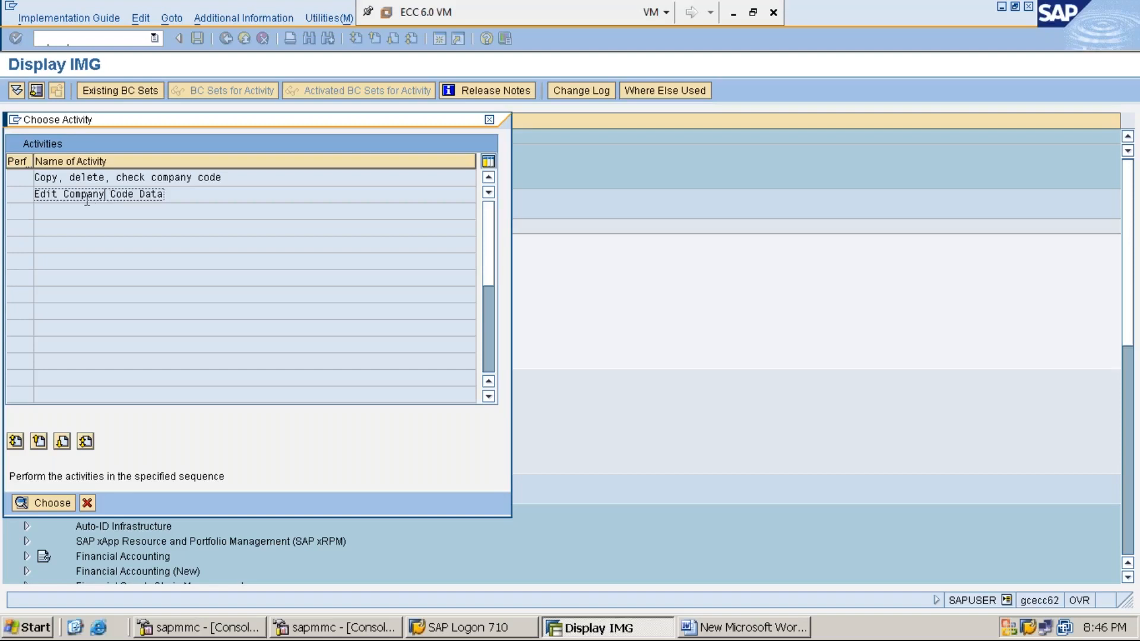
double_click(100, 196)
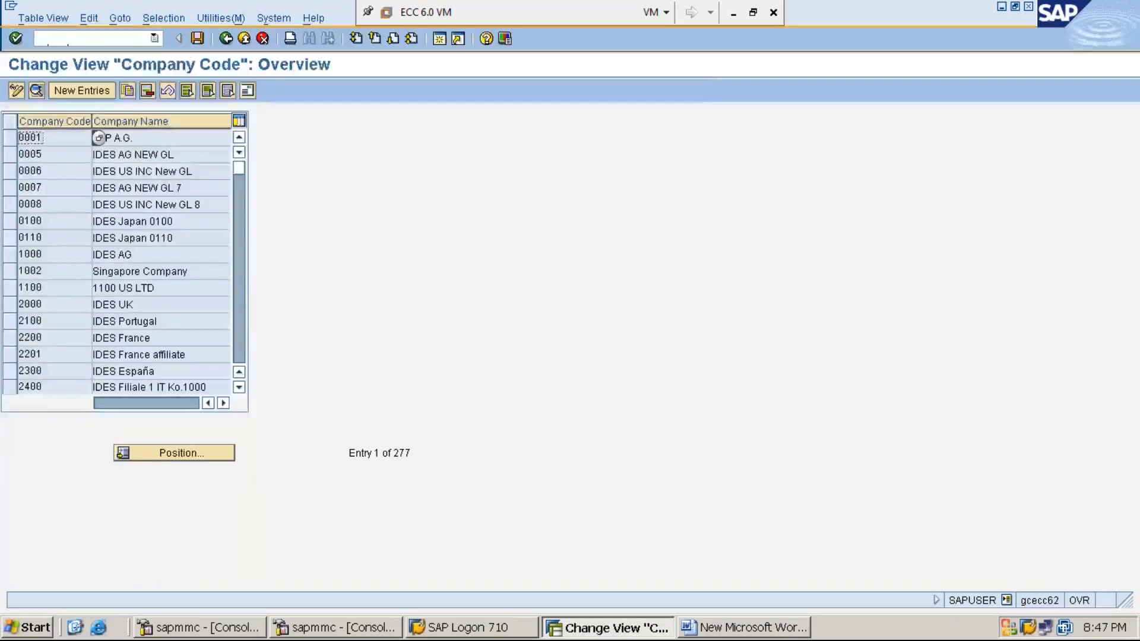
- Create a new entry with company code MMI1 and company name MM1234 IN LTD
left_click(89, 91)
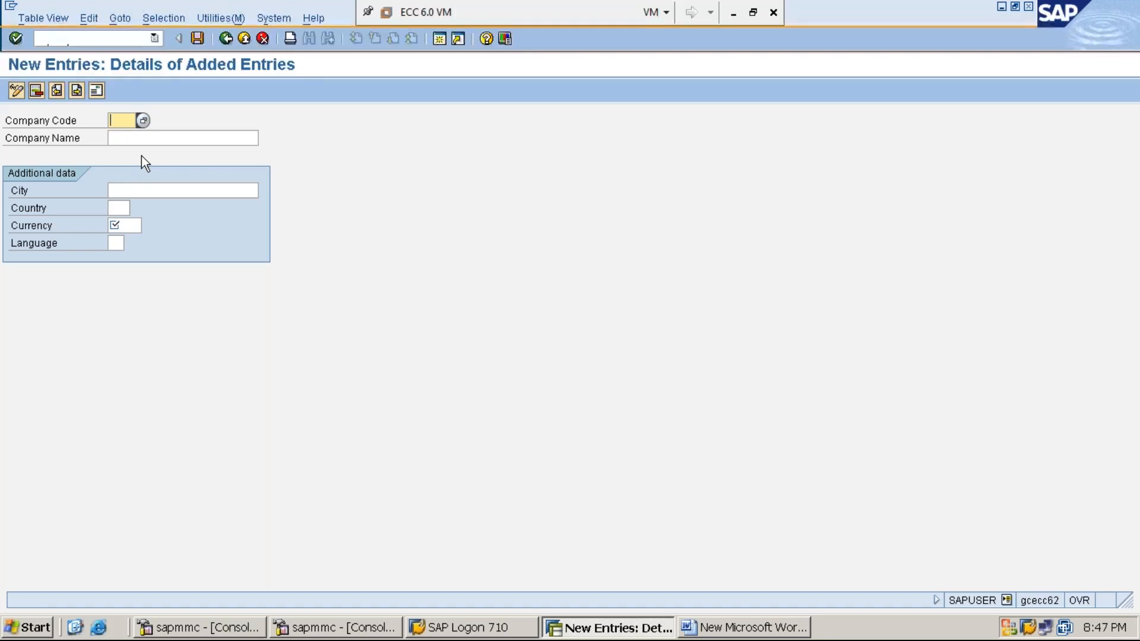
type("MMI1")
left_click(131, 137)
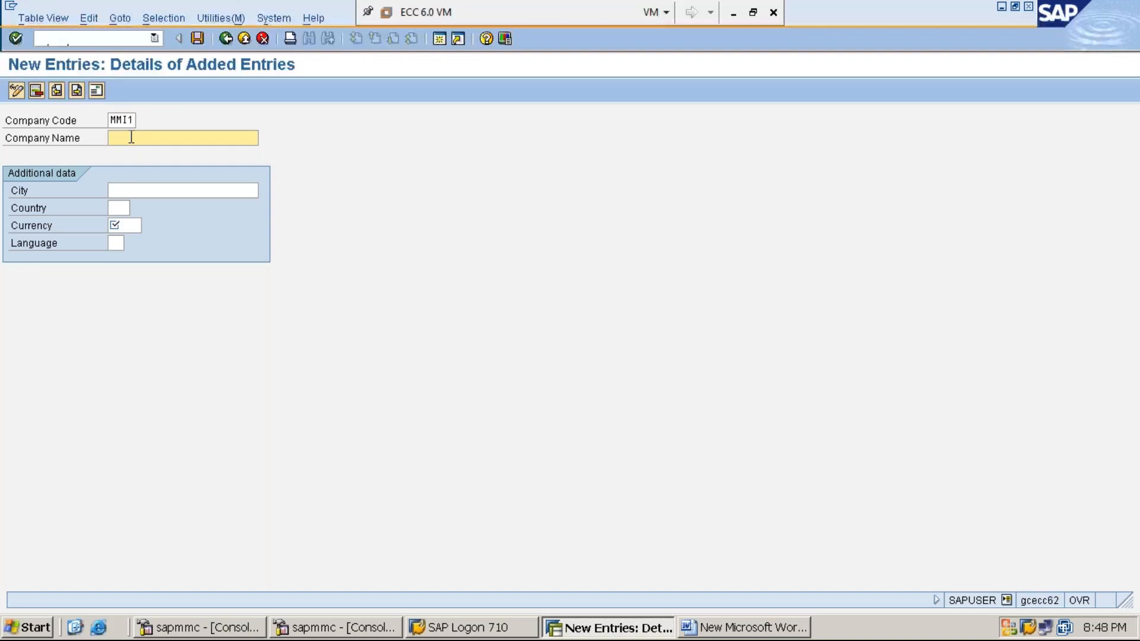
type("MM1234 IN")
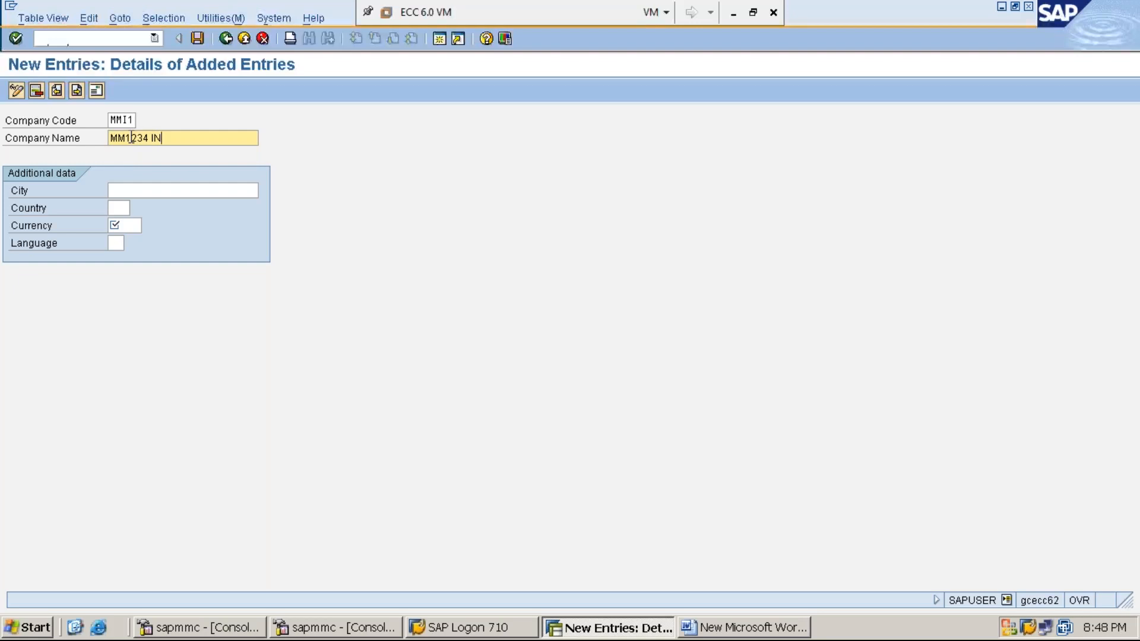
type(" LTD")
- Enter HYDERABAD as the city in the company code's additional data
left_click(177, 189)
type("H")
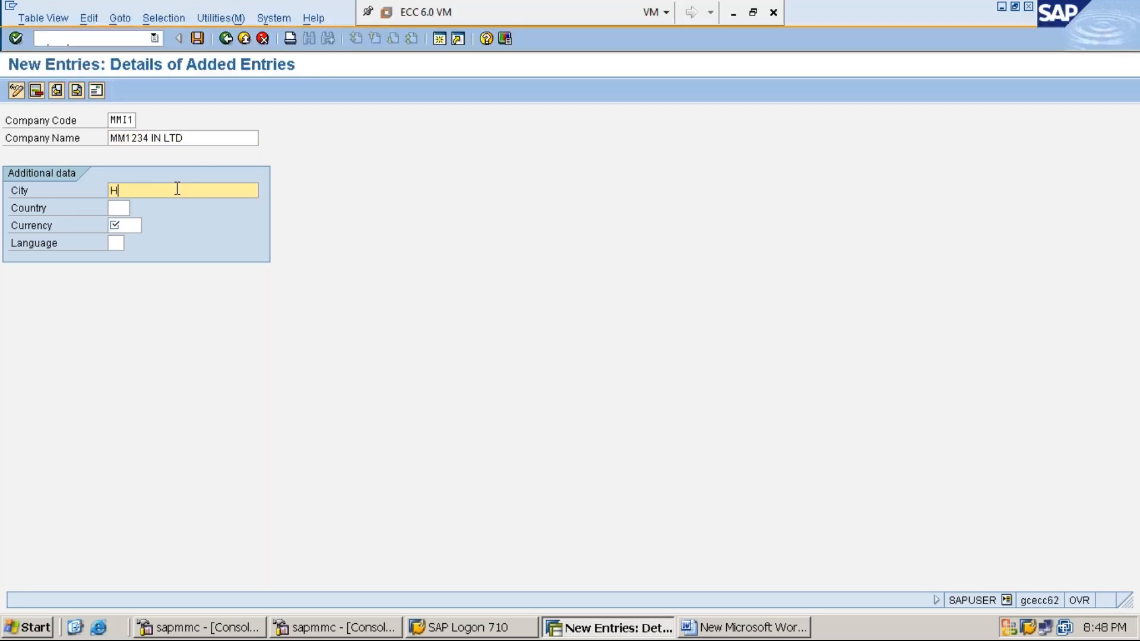
type("YDERABAD")
key("Tab")
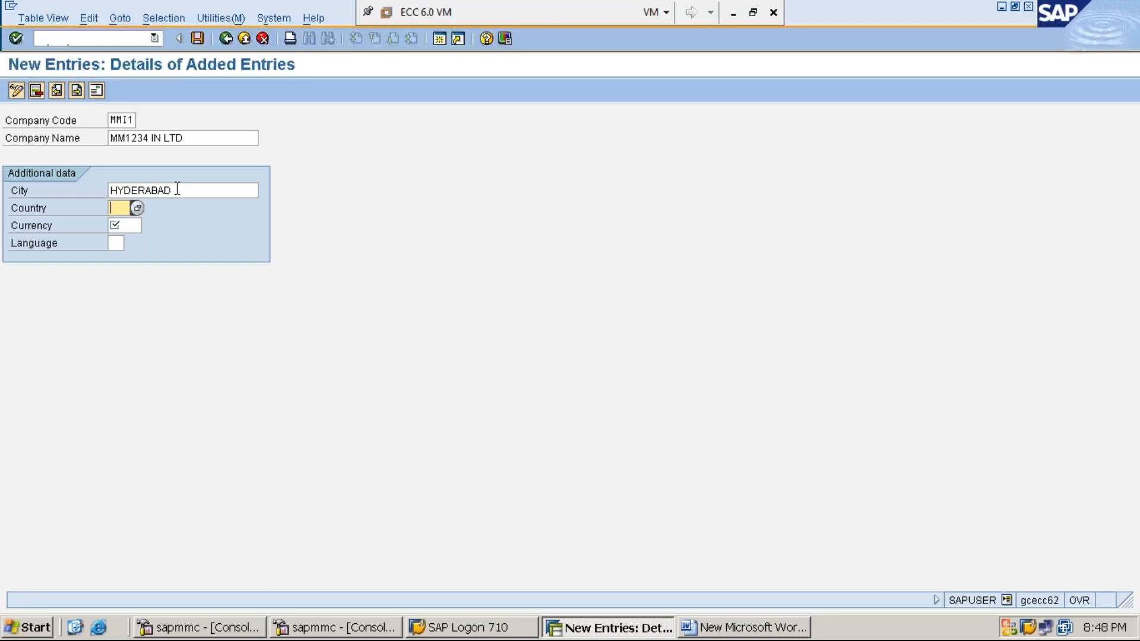
- Choose India (IN) as the company code's country from the list of country keys
left_click(139, 211)
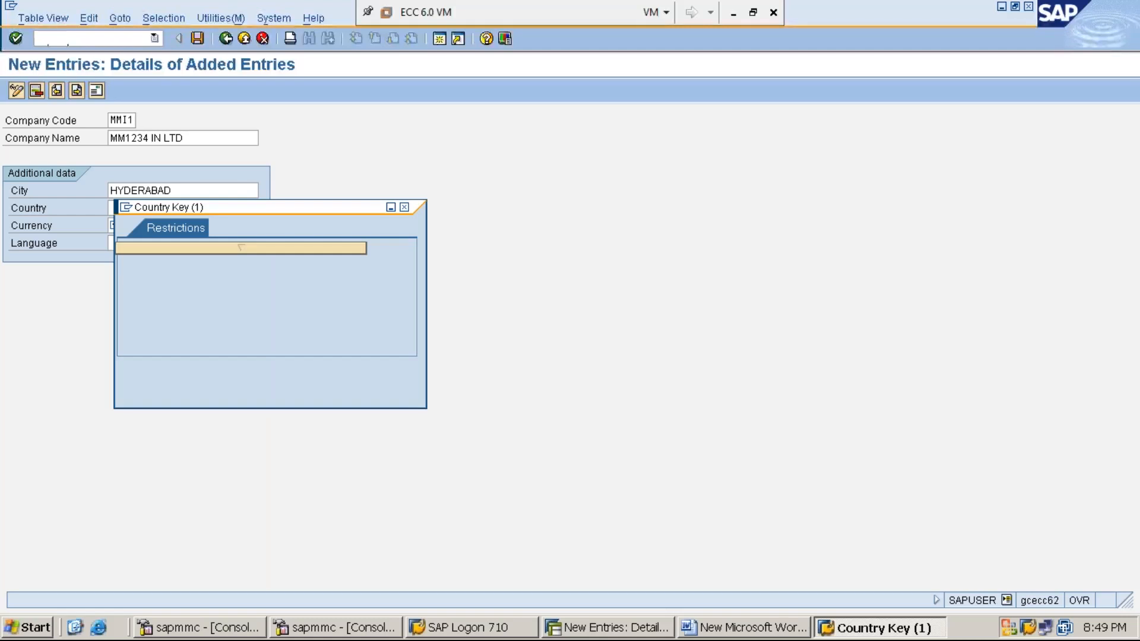
key("Return")
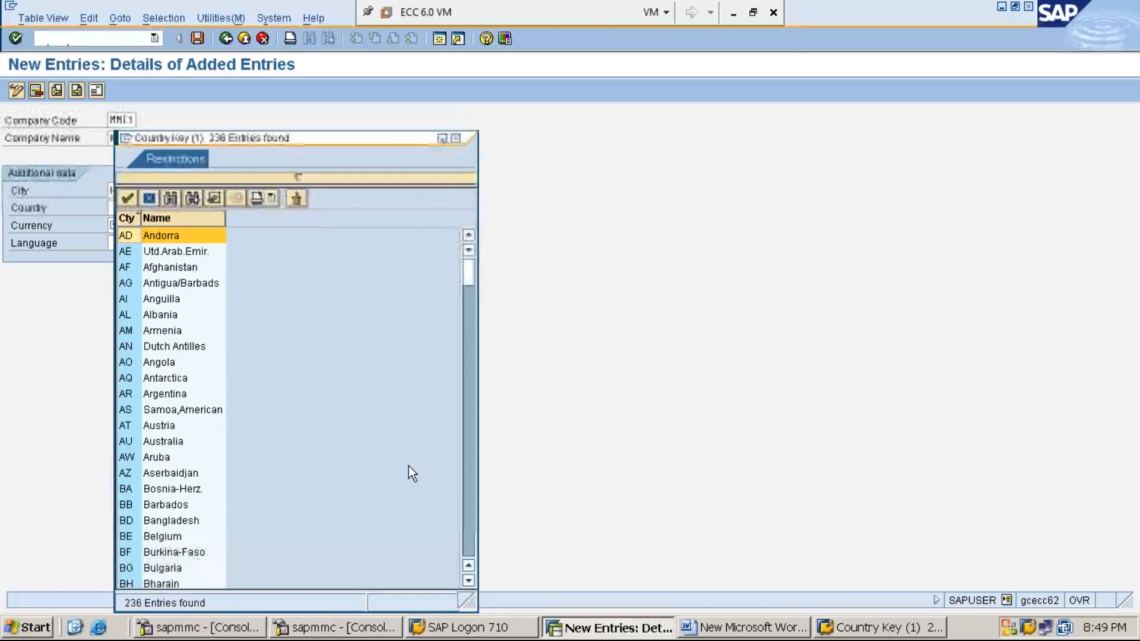
left_click(469, 580)
left_click(468, 580)
left_click(468, 580)
left_click(468, 580)
left_click(469, 580)
left_click(468, 580)
left_click(469, 580)
left_click(468, 580)
left_click(468, 580)
left_click(469, 580)
left_click(468, 580)
left_click(468, 580)
left_click(468, 580)
left_click(468, 580)
left_click(468, 580)
left_click(469, 580)
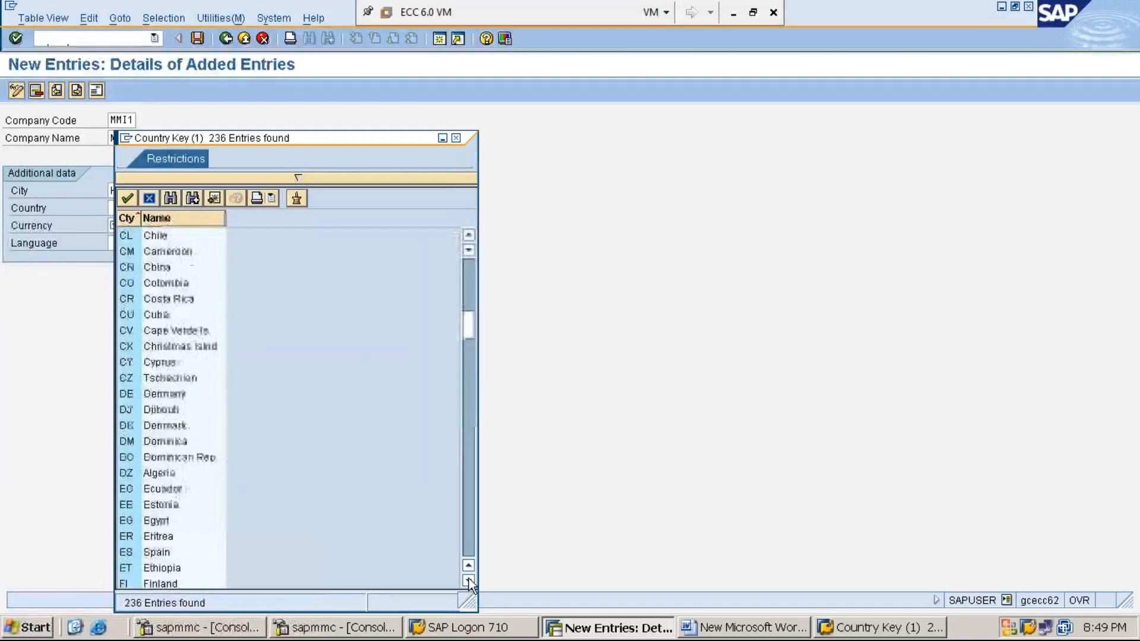
left_click(468, 580)
left_click(469, 580)
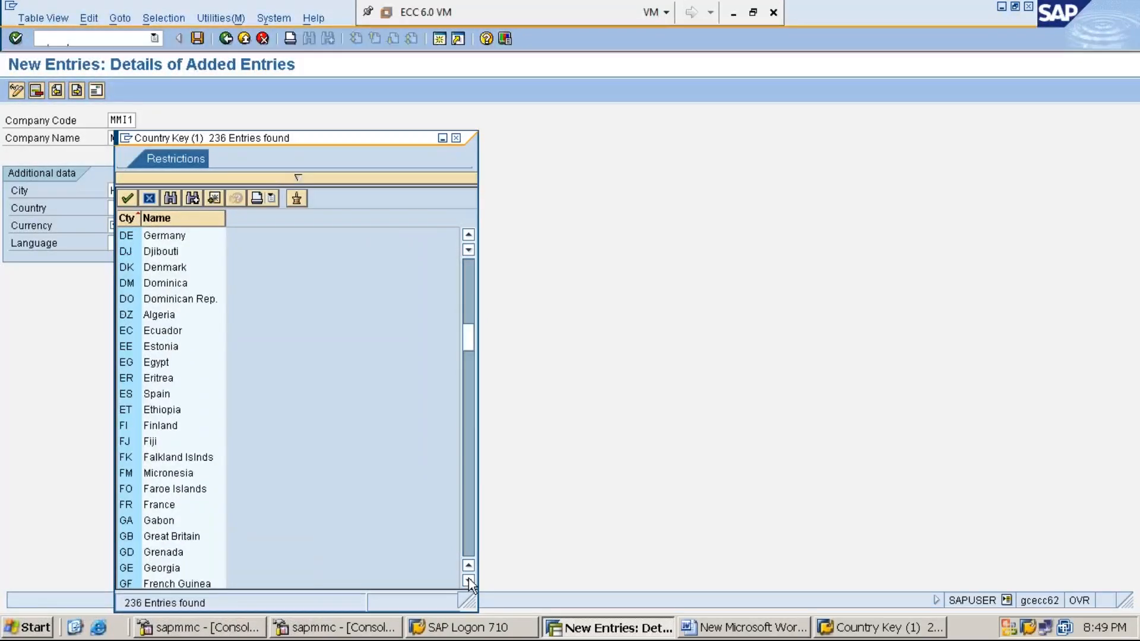
left_click(469, 580)
left_click(468, 580)
left_click(469, 580)
left_click(468, 580)
left_click(468, 580)
left_click(469, 580)
left_click(468, 580)
left_click(468, 580)
left_click(468, 580)
left_click(469, 580)
left_click(468, 580)
left_click(469, 580)
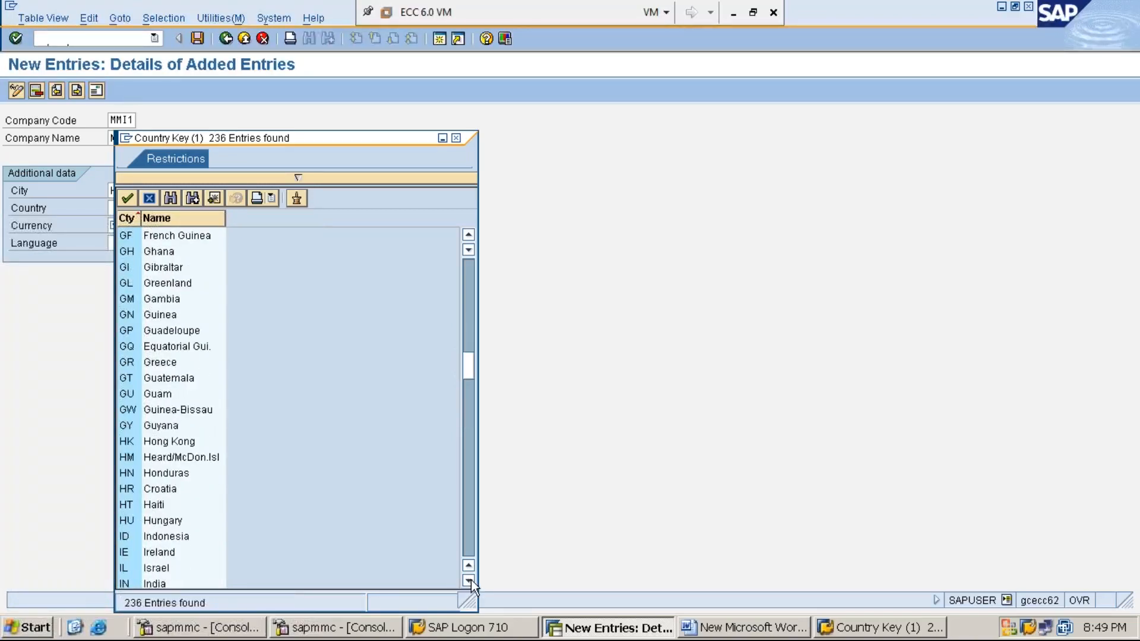
left_click(469, 580)
left_click(469, 580)
left_click(469, 580)
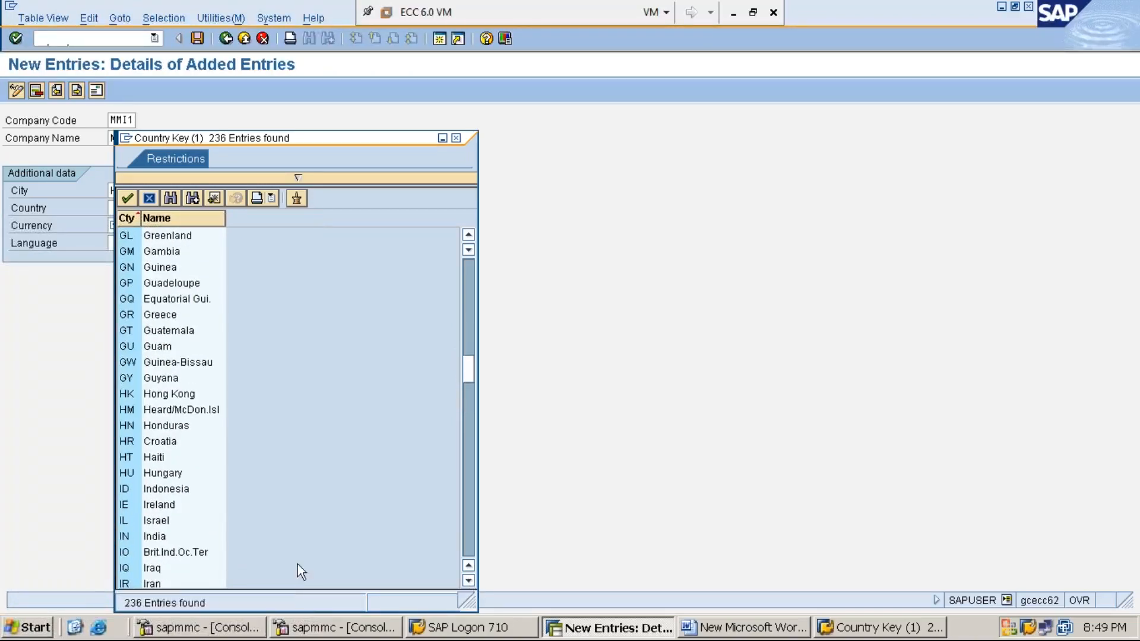
double_click(153, 537)
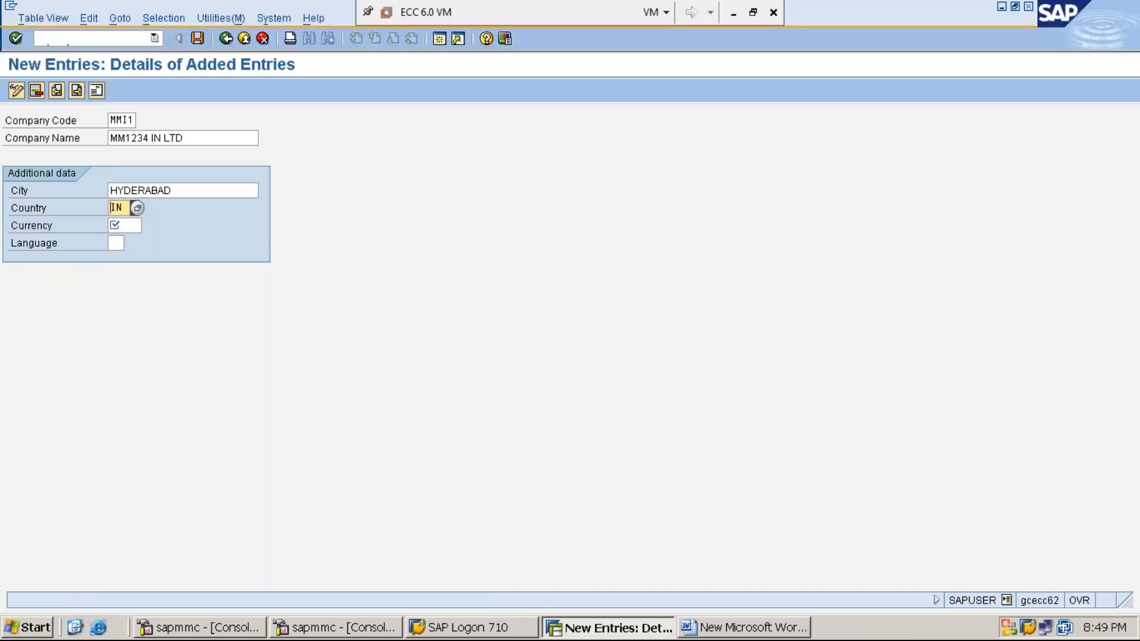
- Set the currency to INR and the language to EN, and save the new company code entry
key("Tab")
type("INR")
type("EN")
left_click(57, 123)
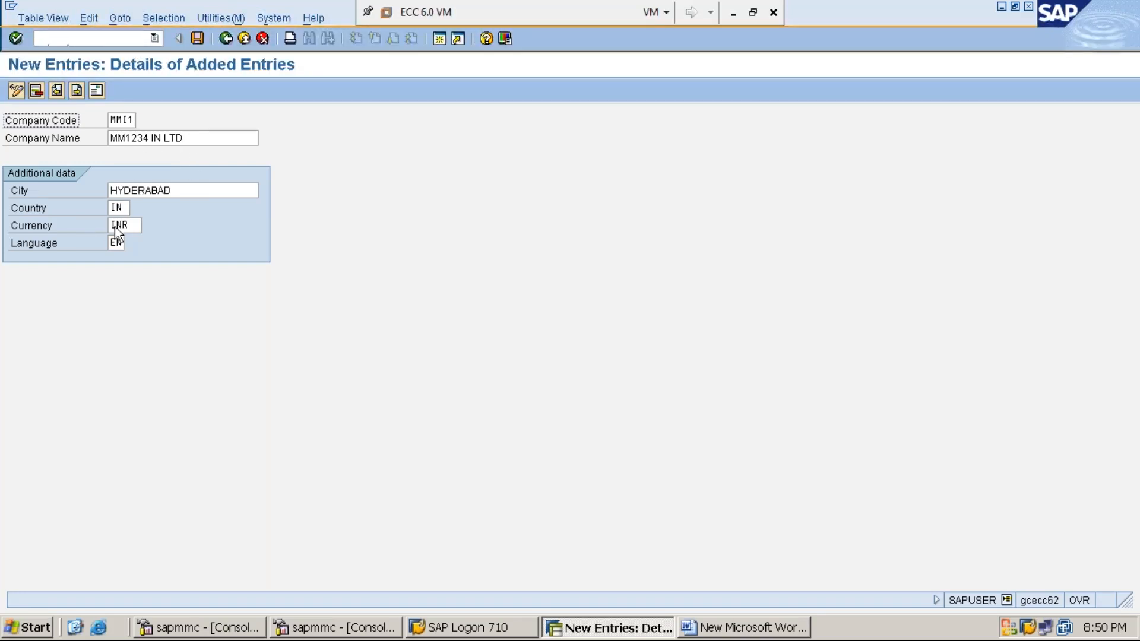
left_click(113, 246)
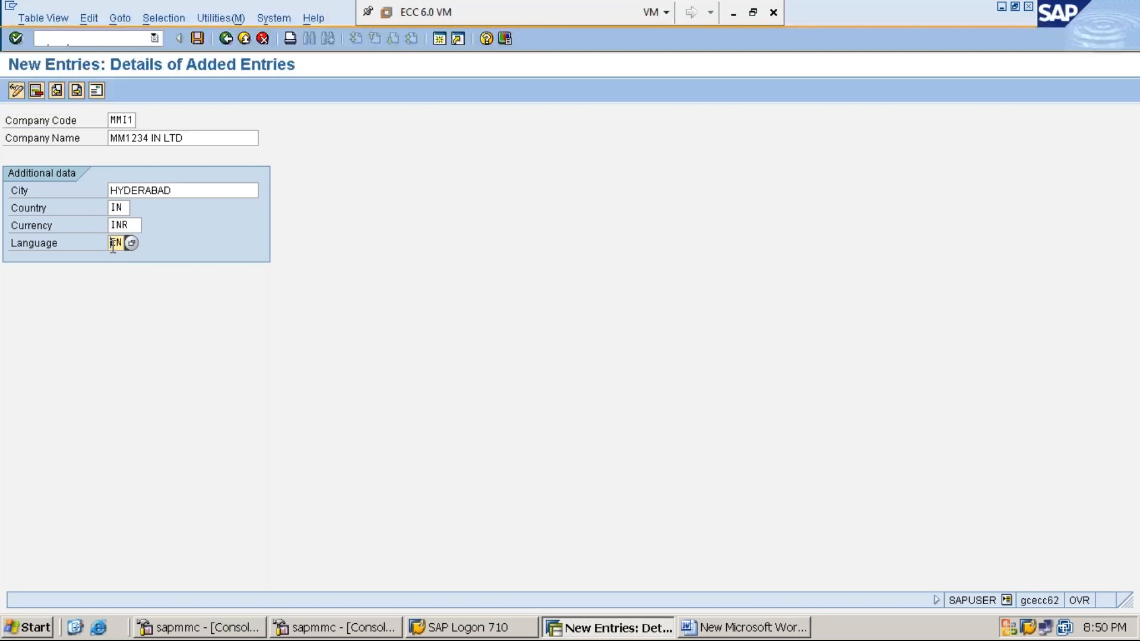
left_click(198, 40)
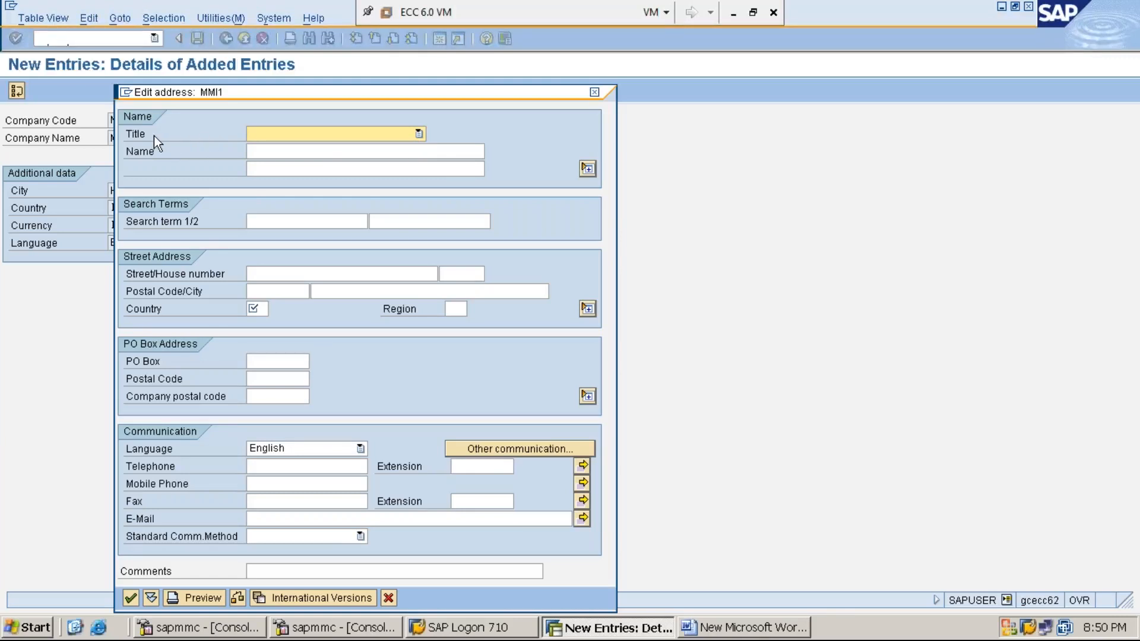
- Set the address title to Company and enter the name MM1234 INDIA LIMITED
left_click(418, 134)
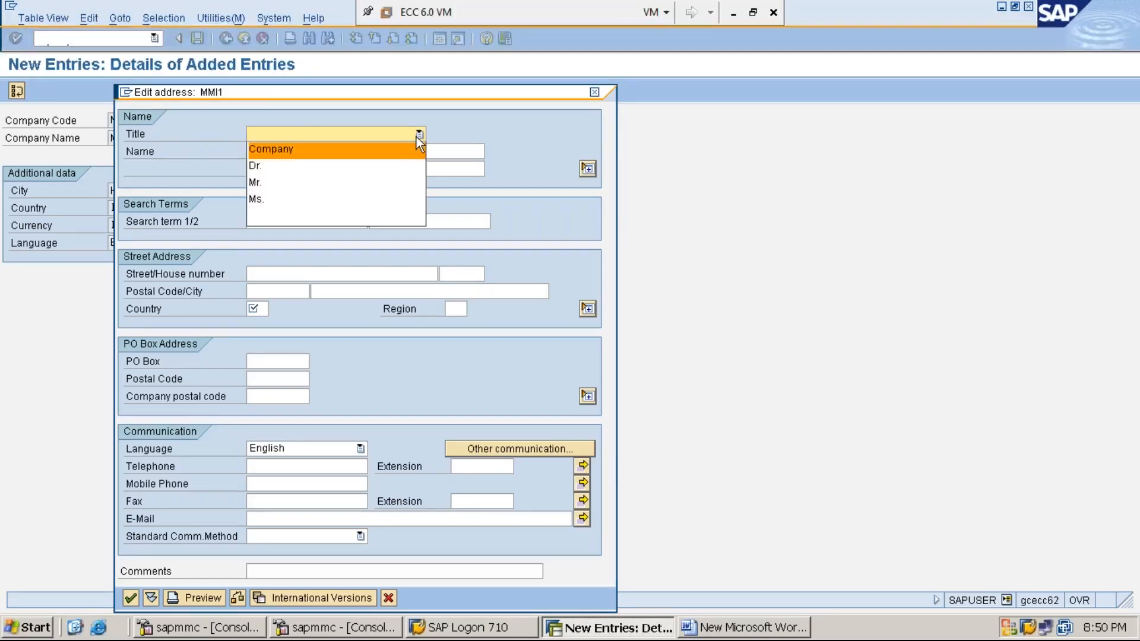
left_click(379, 149)
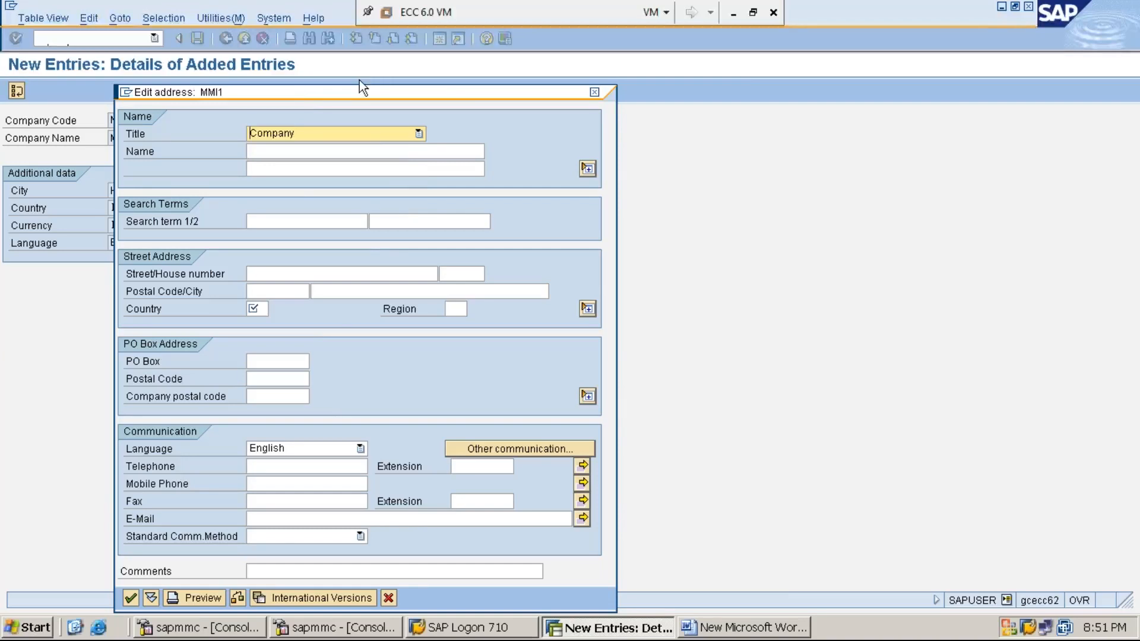
left_click_drag(359, 91, 521, 81)
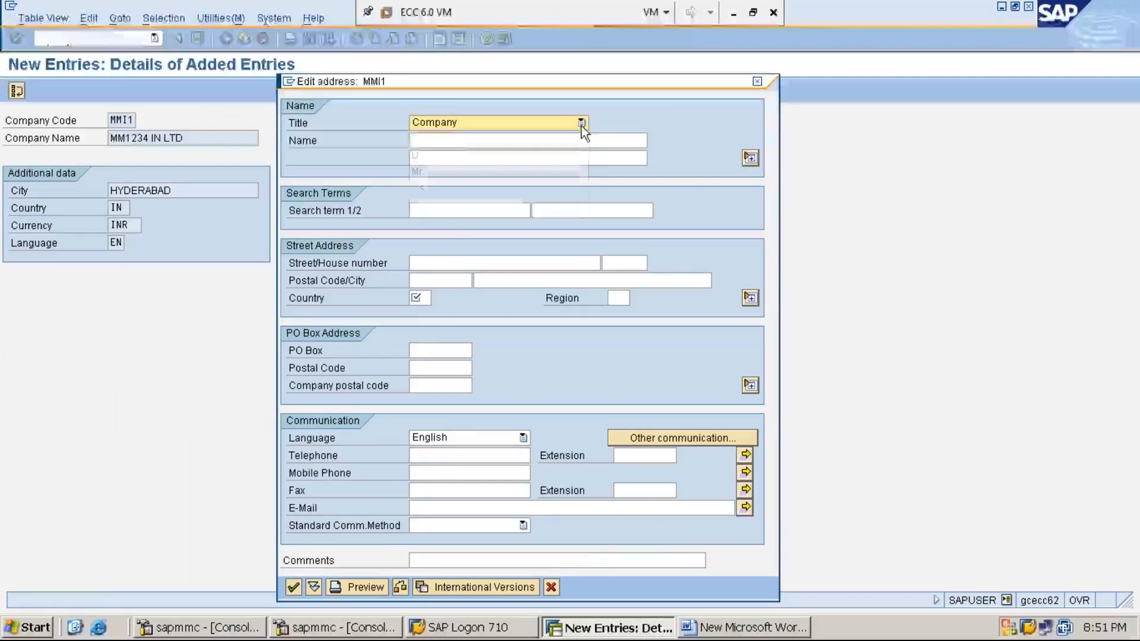
left_click(582, 123)
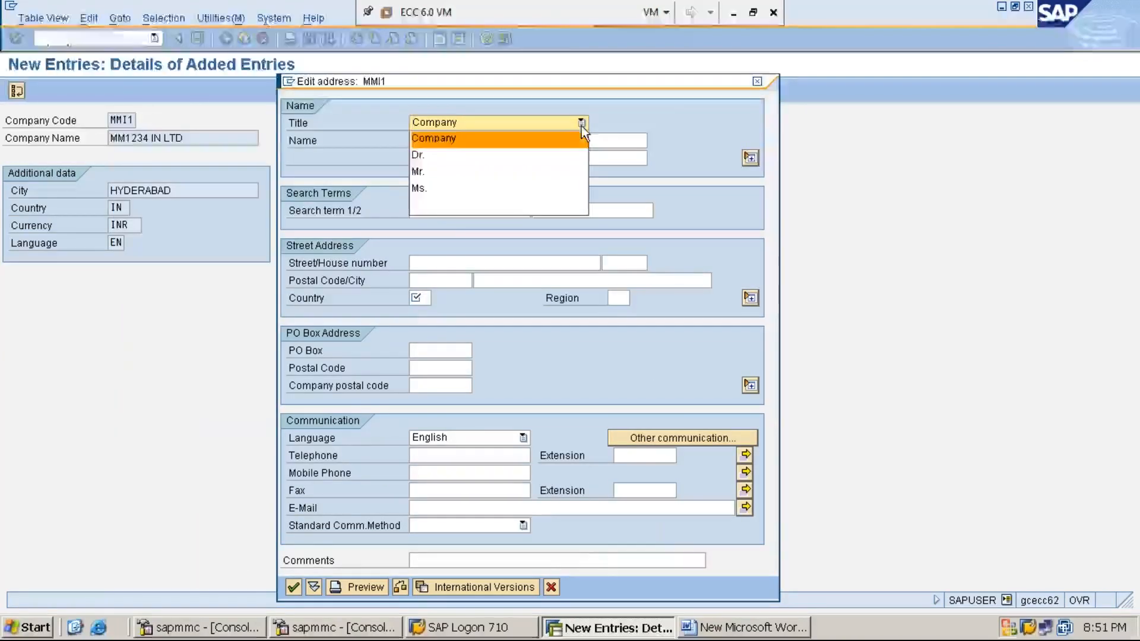
left_click(535, 139)
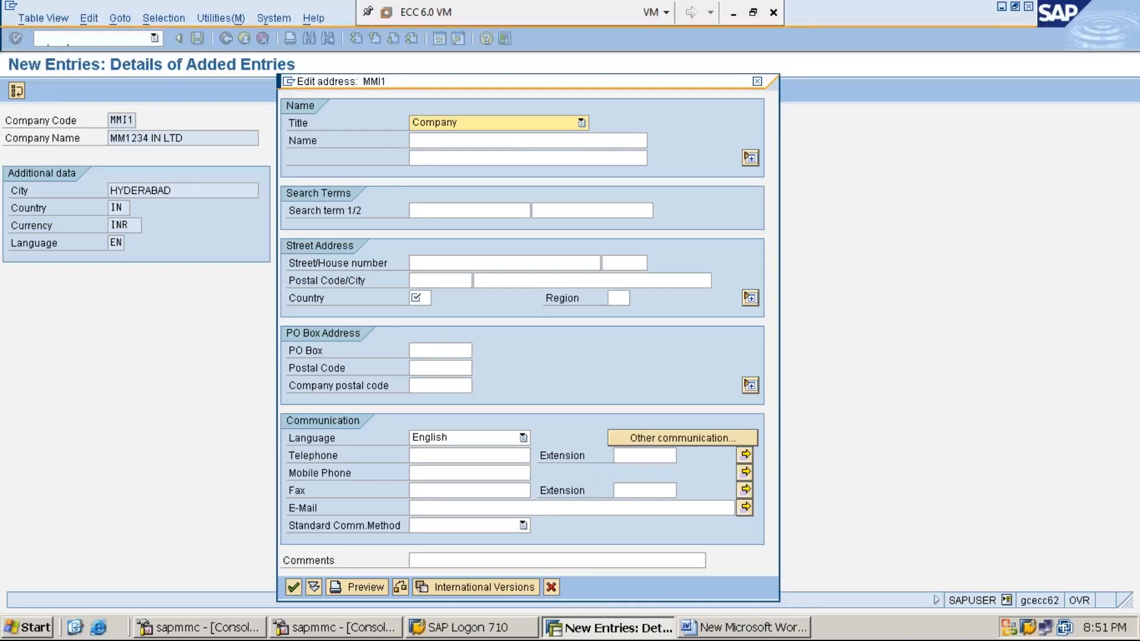
left_click(520, 141)
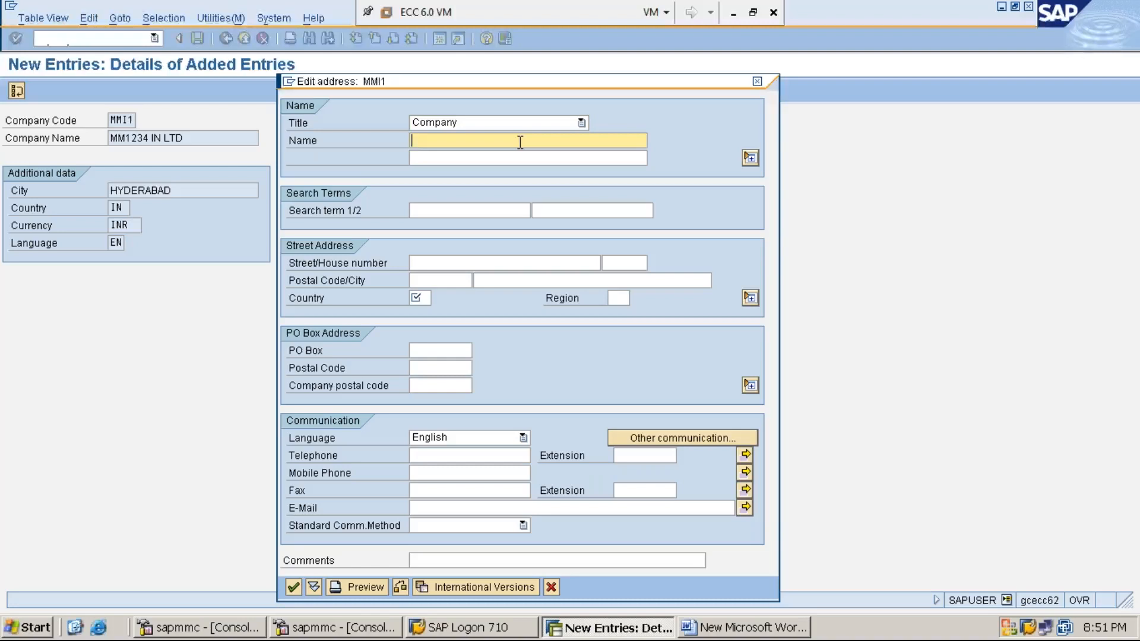
type("MM1234 INDIA LIMITED")
- Fill in the street address with the house number, postal code, city HYDERABAD and country IN
left_click(449, 265)
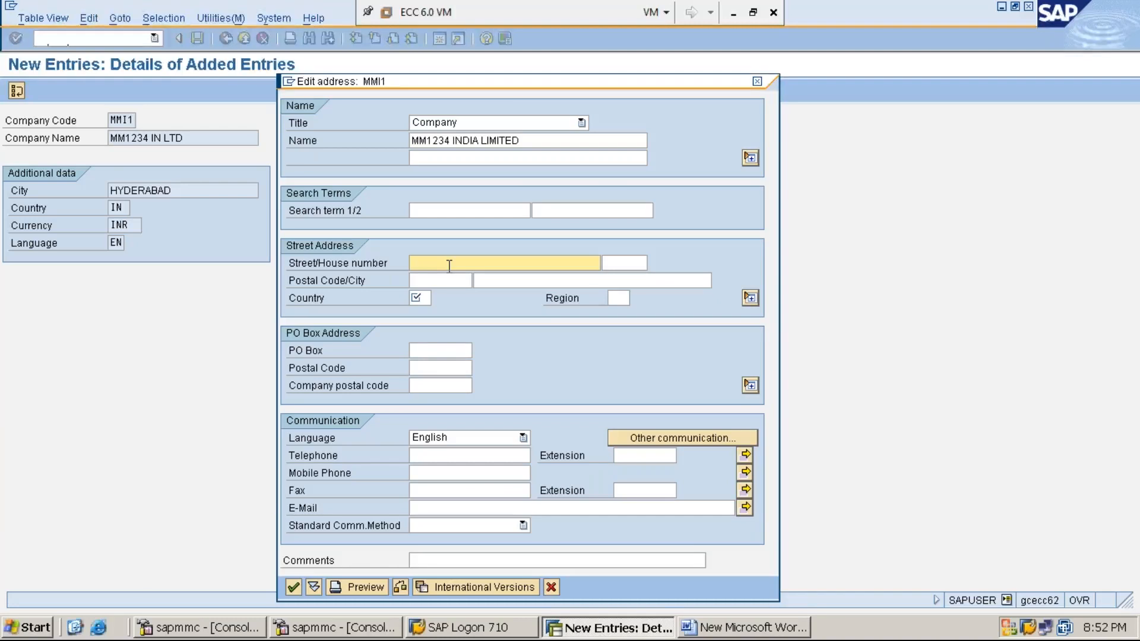
type("1234")
left_click(445, 282)
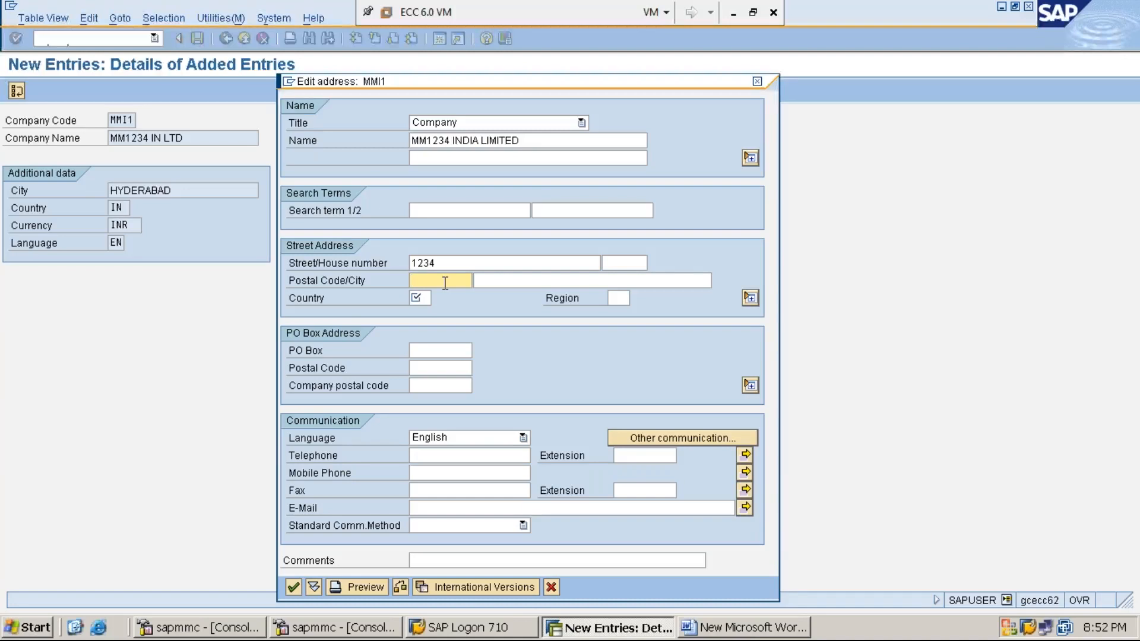
type("500082")
left_click(493, 283)
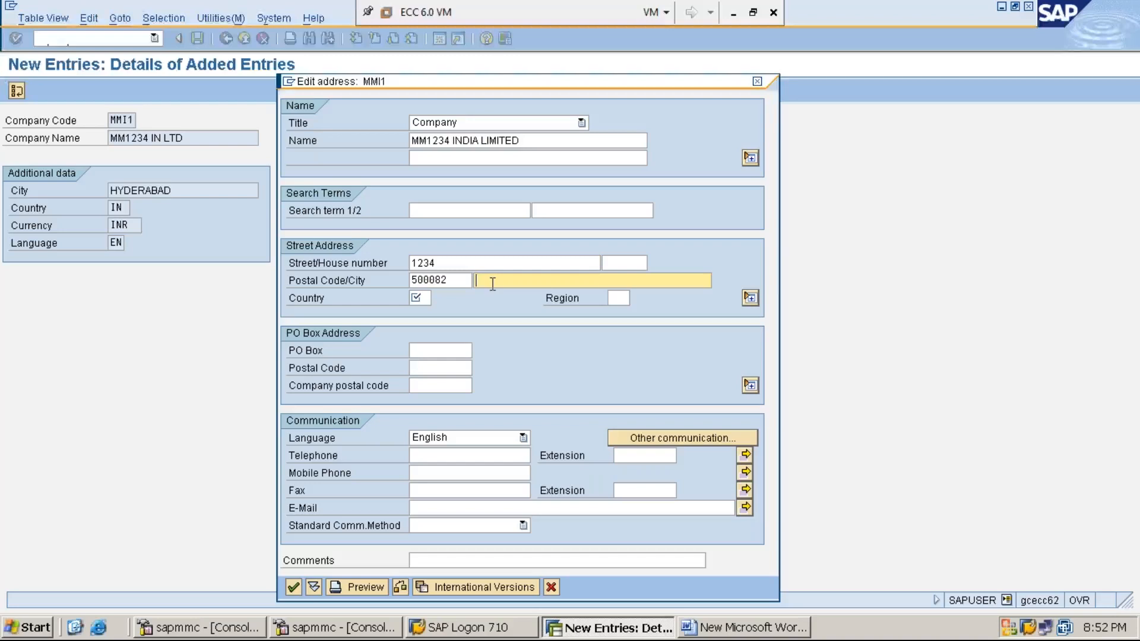
type("HYDERABAD")
left_click(421, 298)
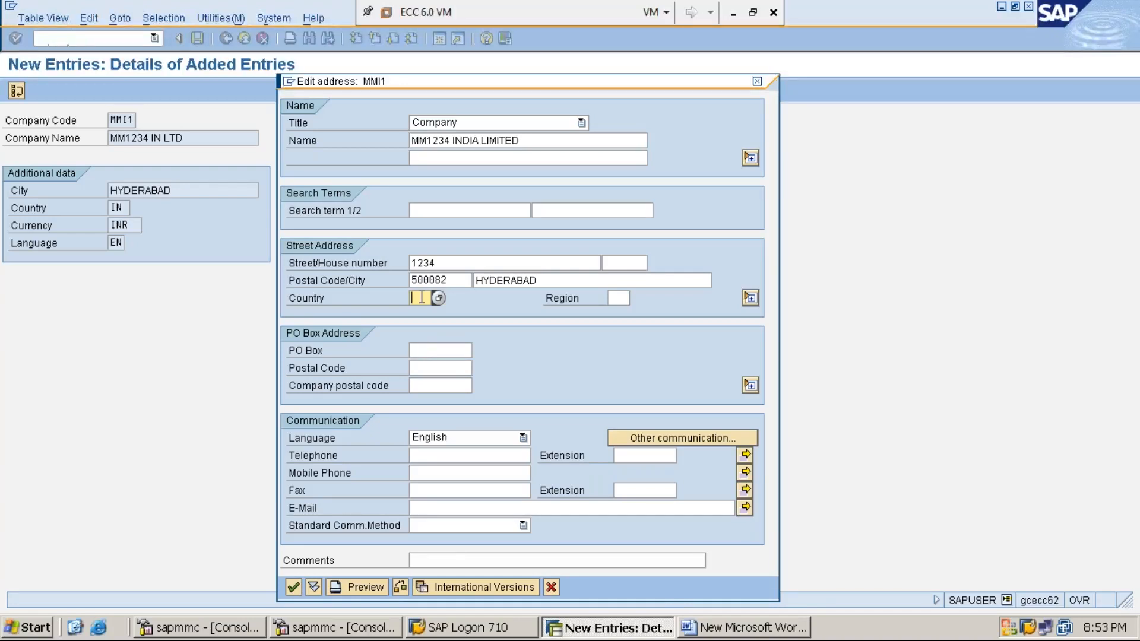
type("IN")
- Review the PO box and communication fields, and check the title, name, street address and country of the company address
left_click(425, 355)
left_click(426, 369)
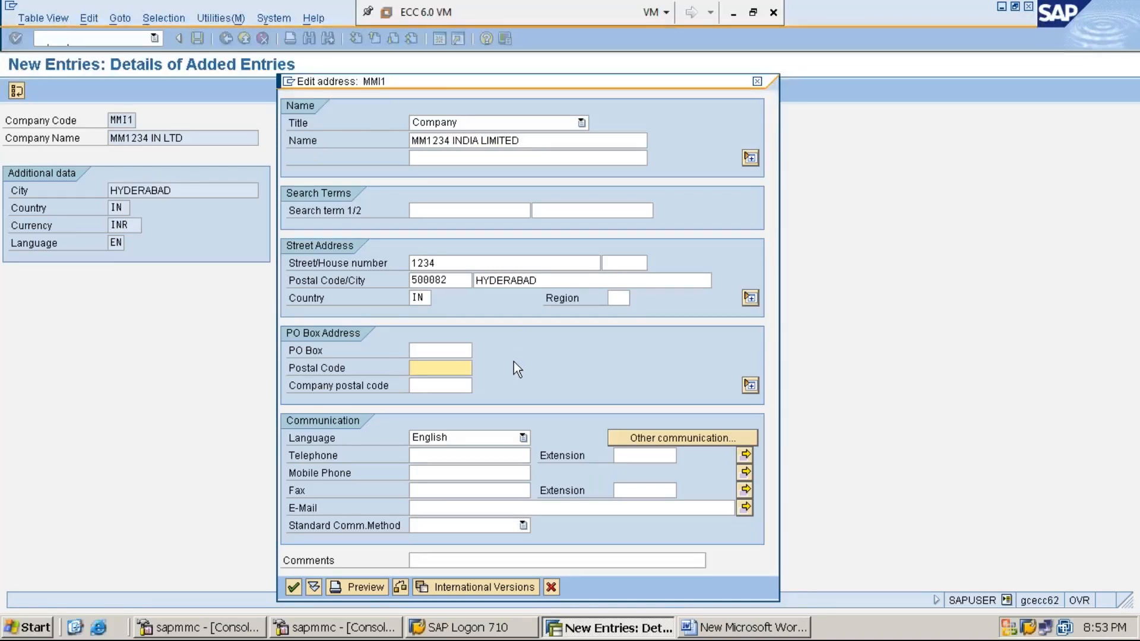
left_click(433, 456)
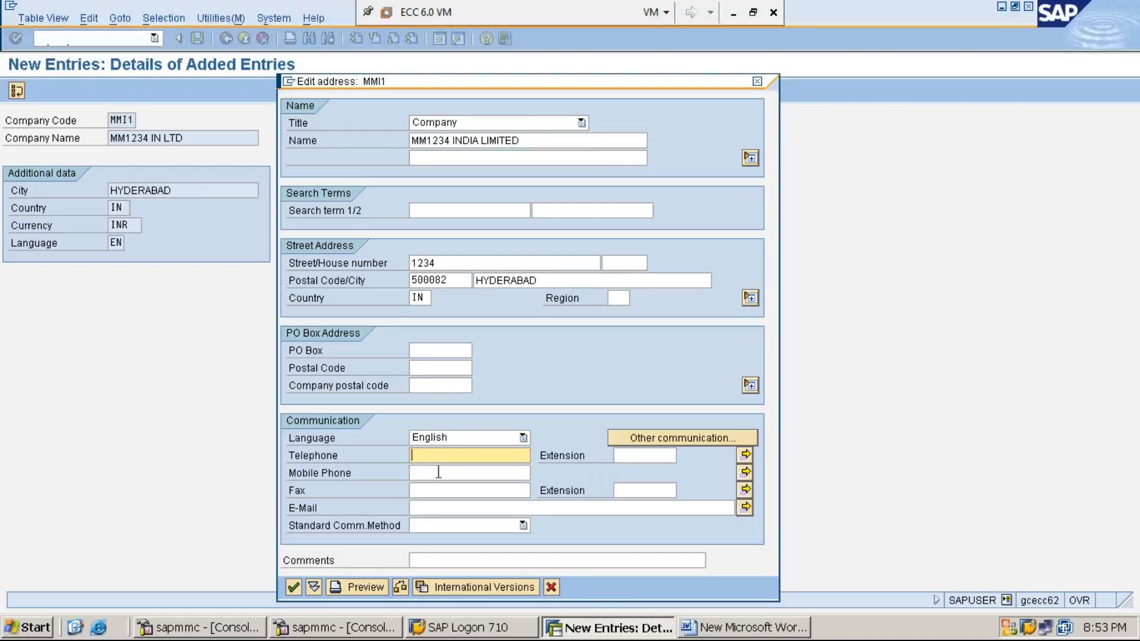
left_click(438, 473)
left_click(441, 491)
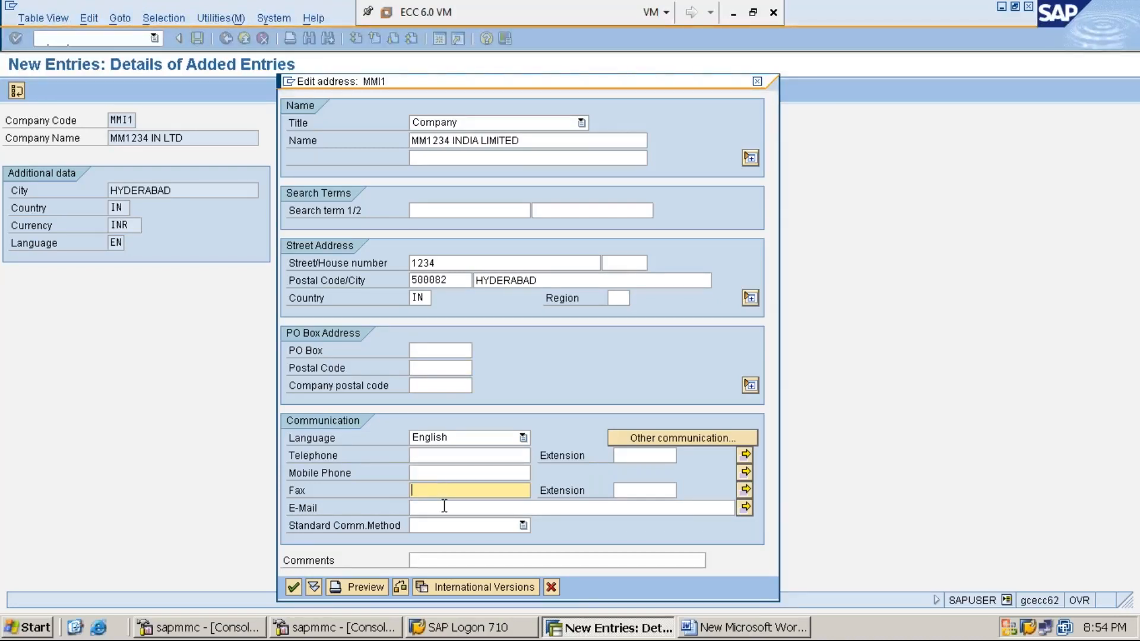
left_click(444, 507)
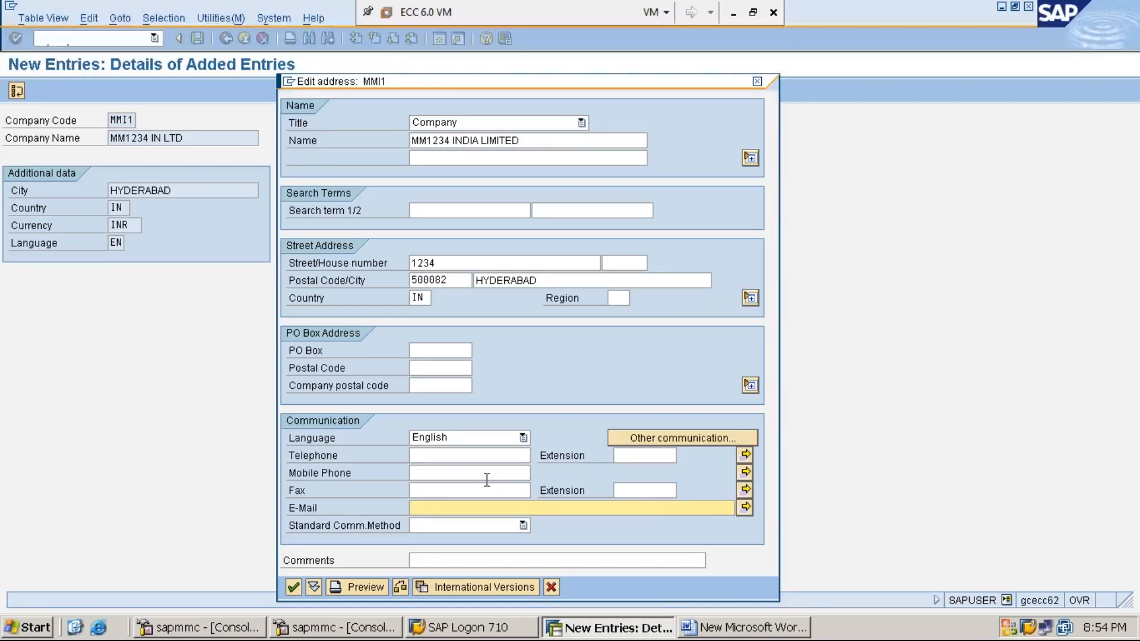
left_click(582, 123)
left_click(558, 139)
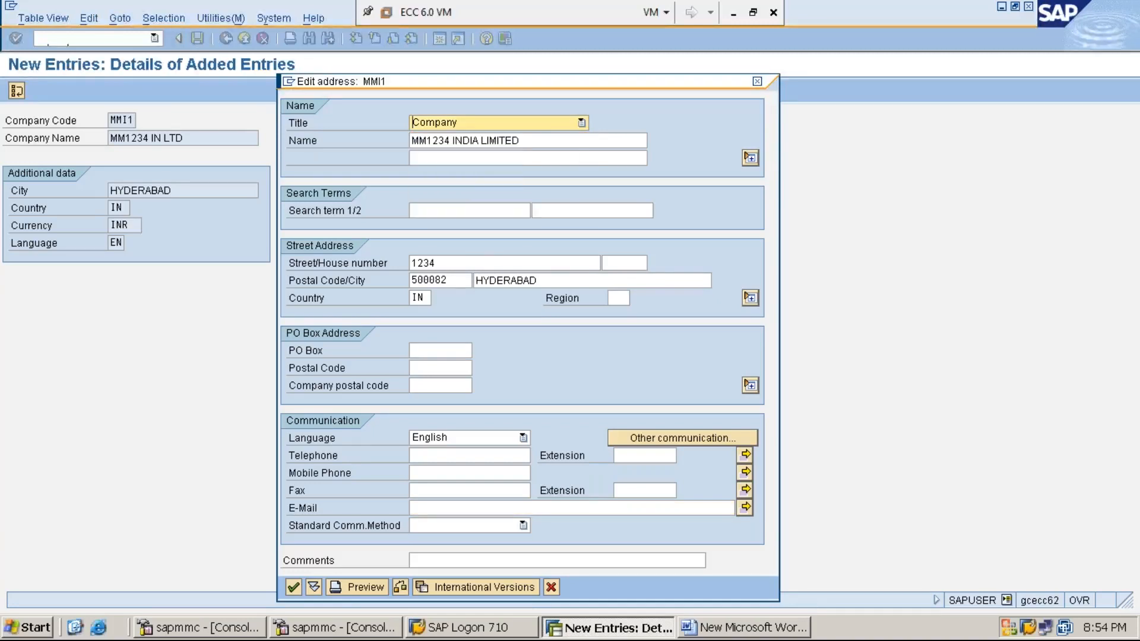
left_click(560, 144)
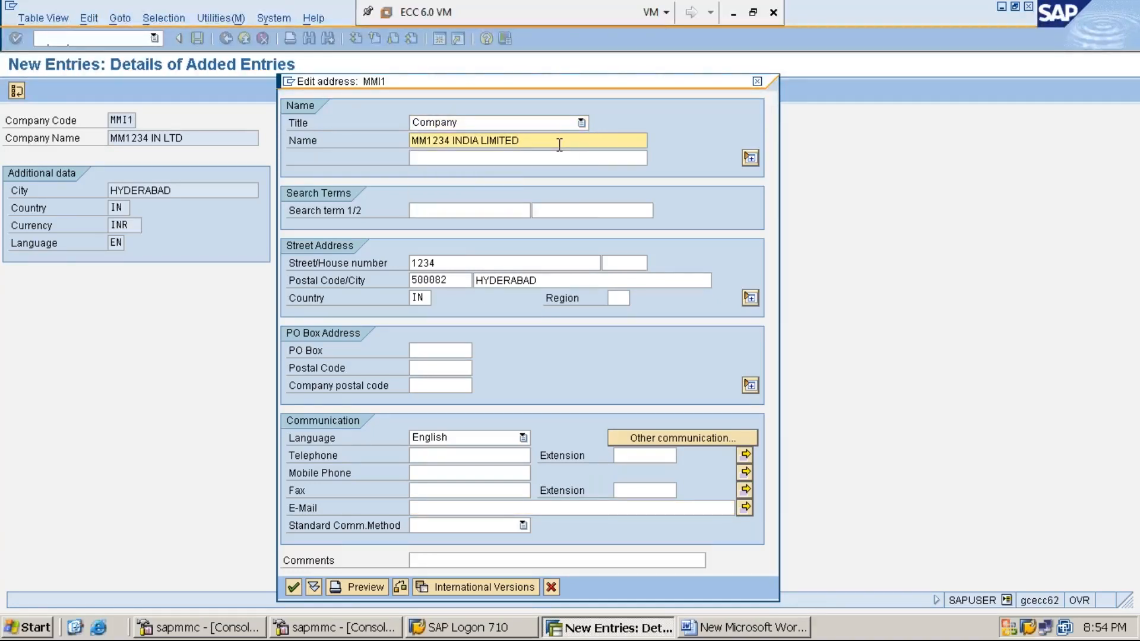
left_click(460, 261)
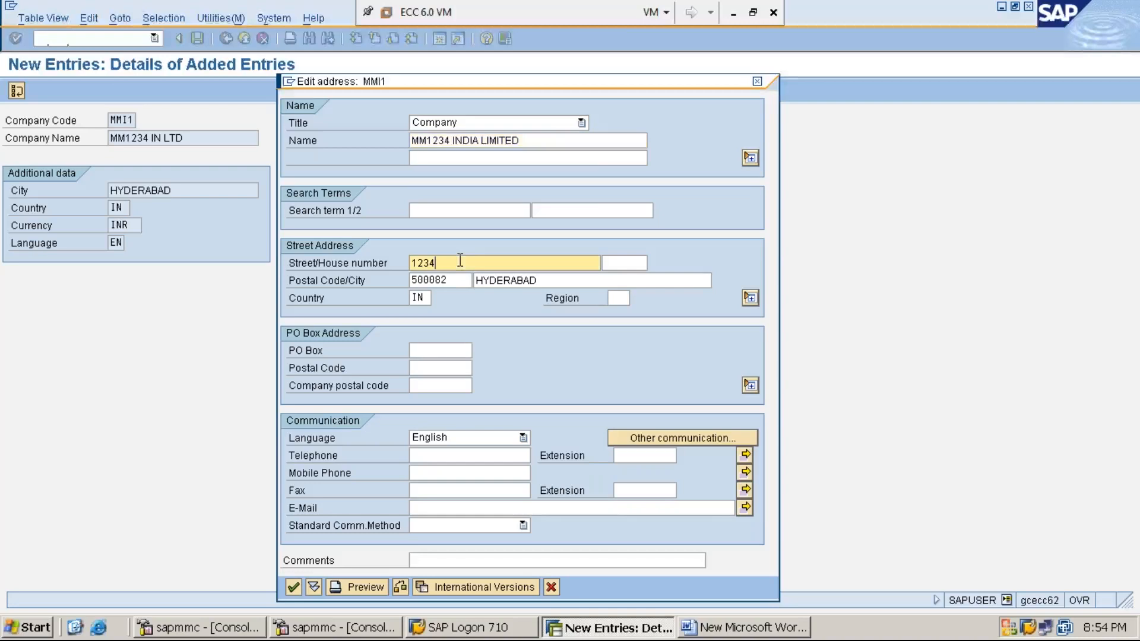
left_click(452, 285)
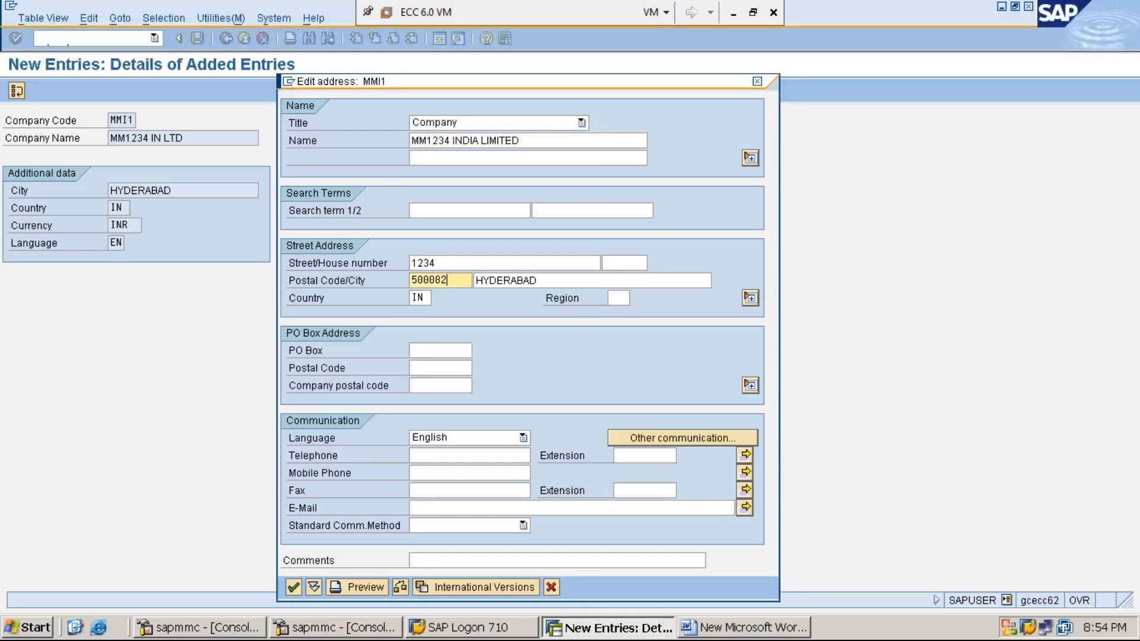
left_click(552, 284)
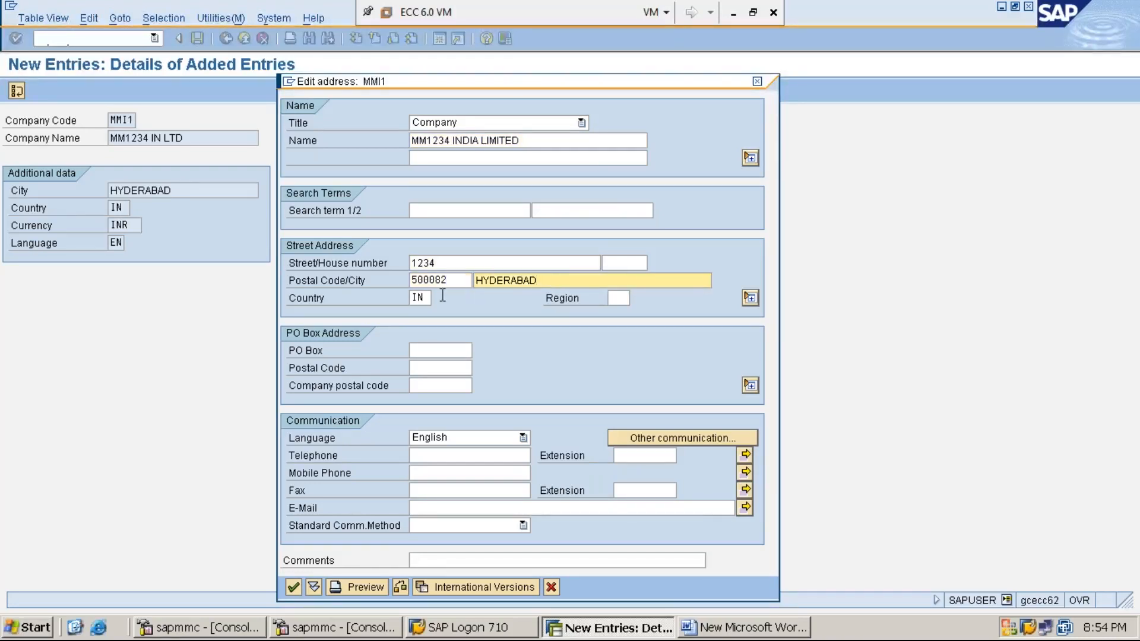
left_click(422, 298)
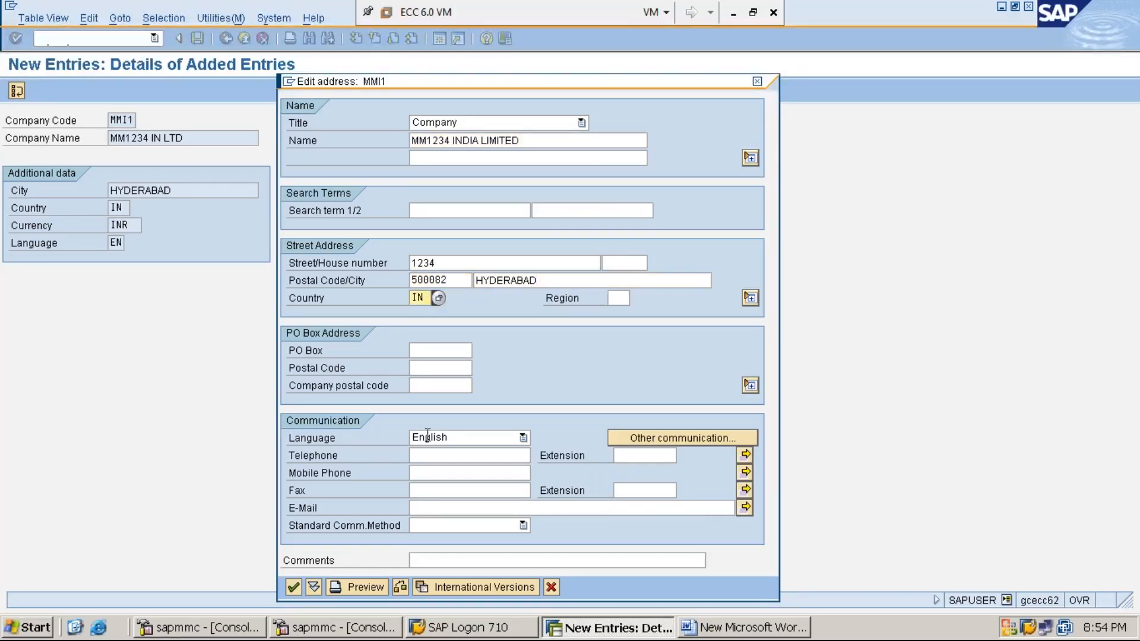
- Save the company code and its address under customizing request ECCK900148, and return to the activity selection
left_click(294, 587)
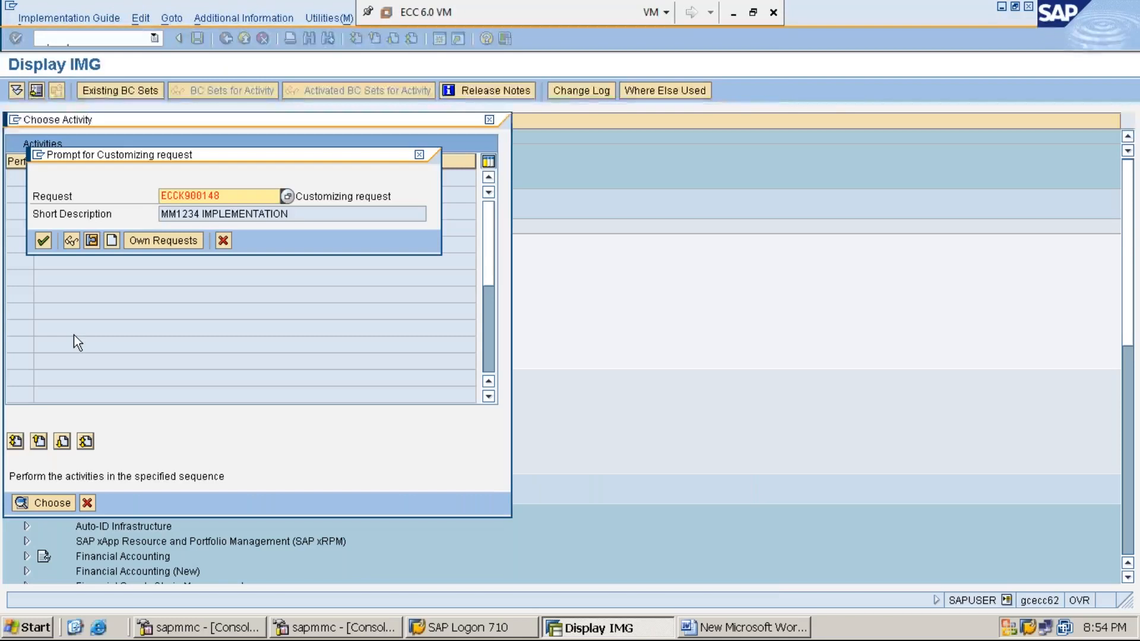
left_click(44, 243)
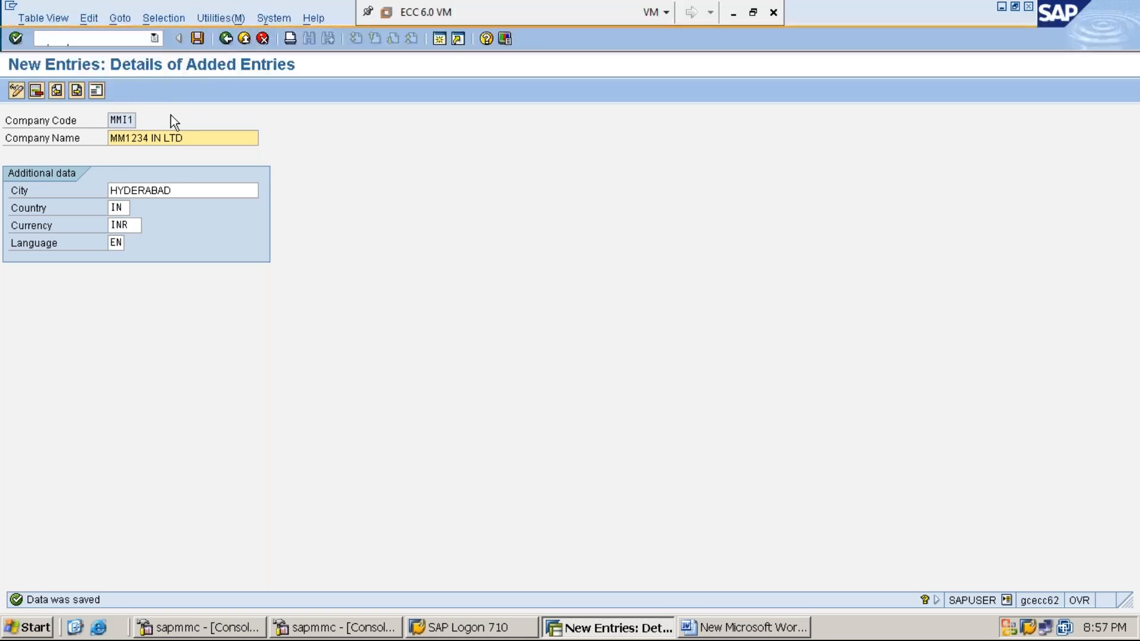
left_click(226, 38)
left_click(225, 38)
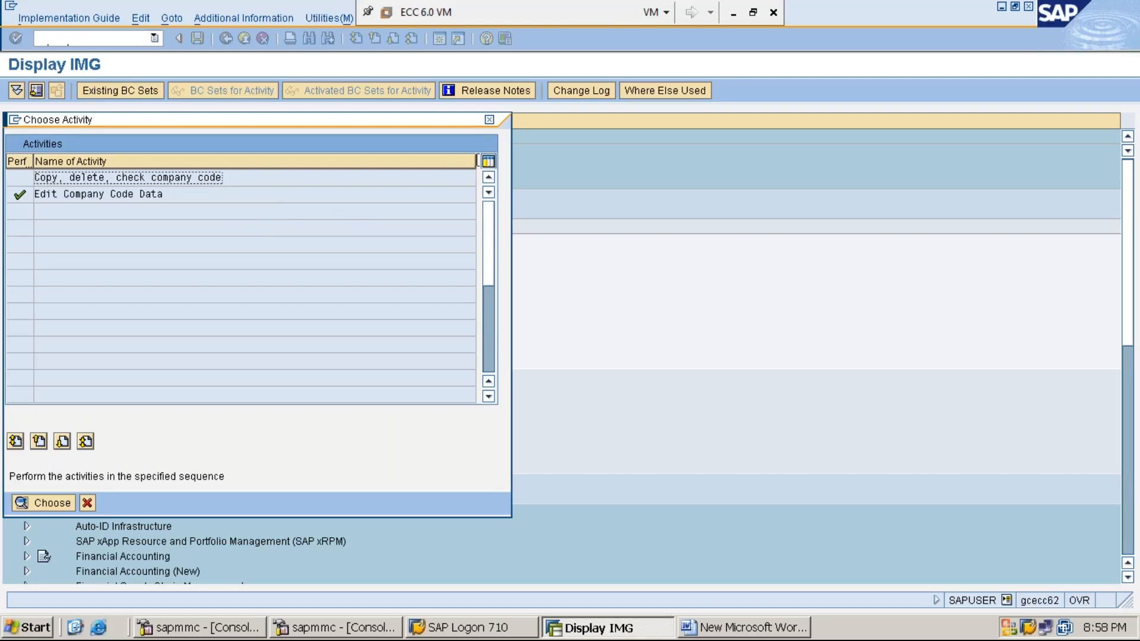
- Leave the activity selection, switch to Word and add the heading "STEP:3: ASSIGN COMPANY CODE TO COMPANY – OX16"
left_click(490, 123)
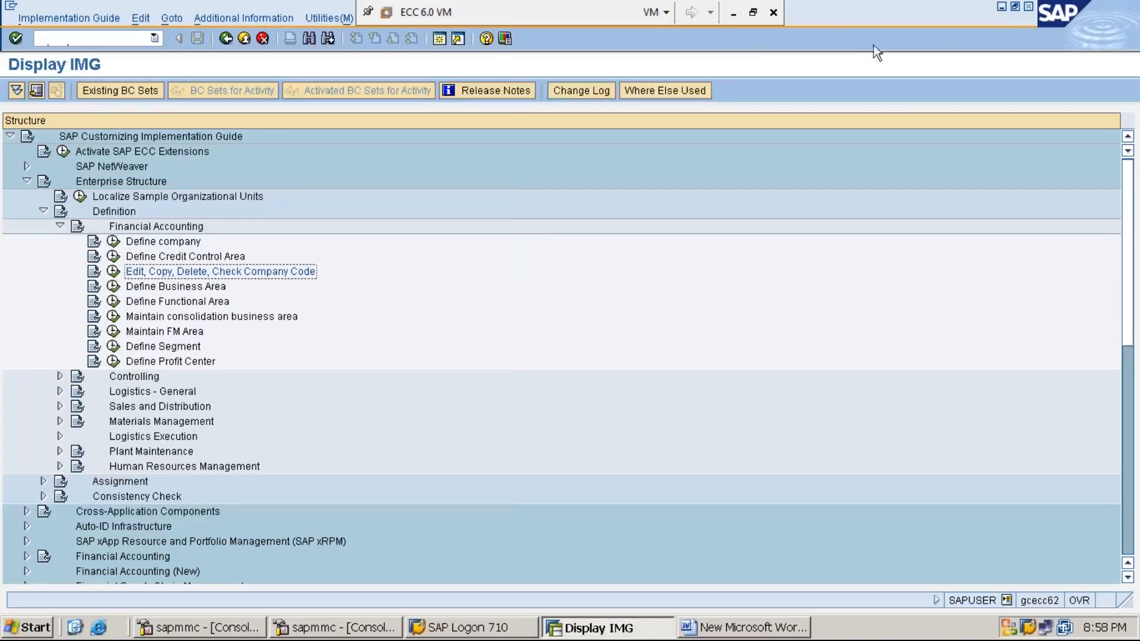
left_click(1000, 8)
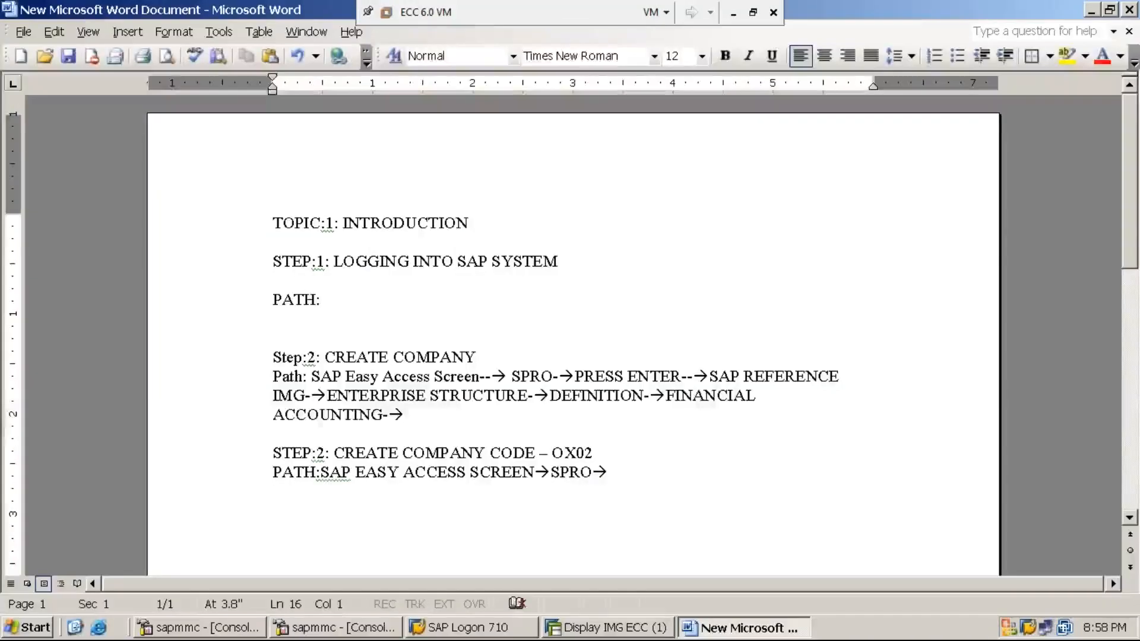
type("STEP")
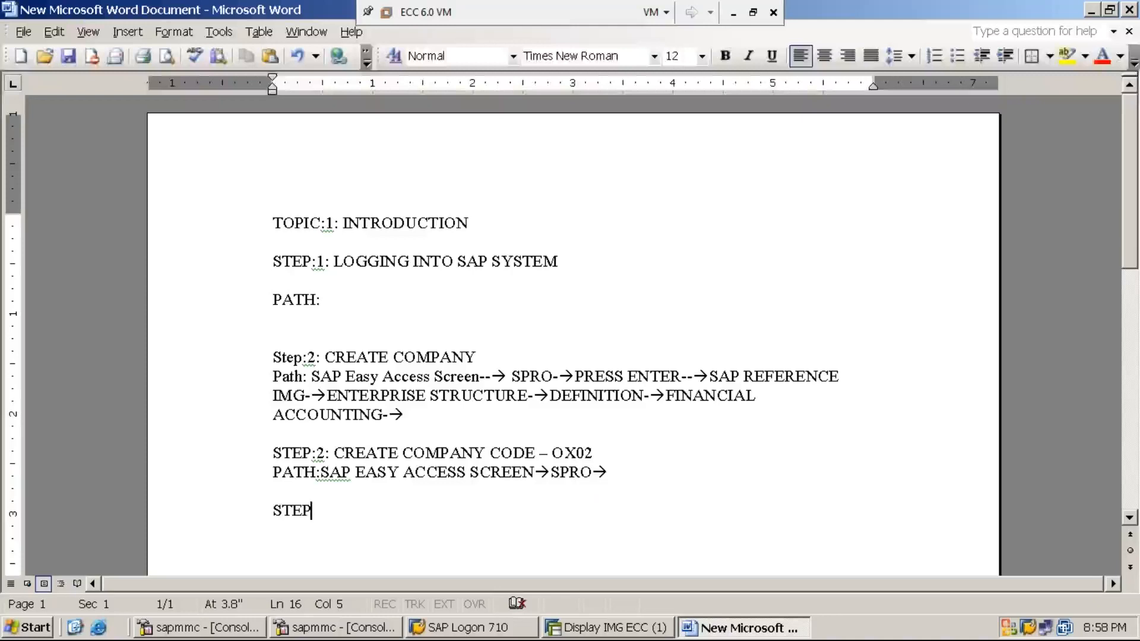
type(":3: ASSIGN ")
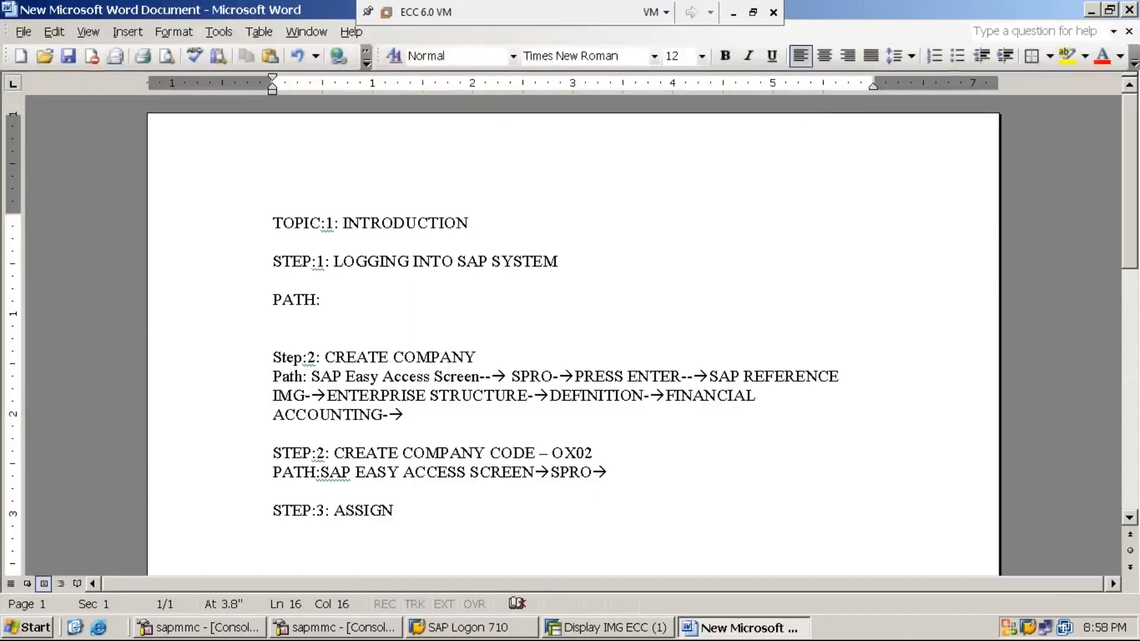
type("COMPANY ")
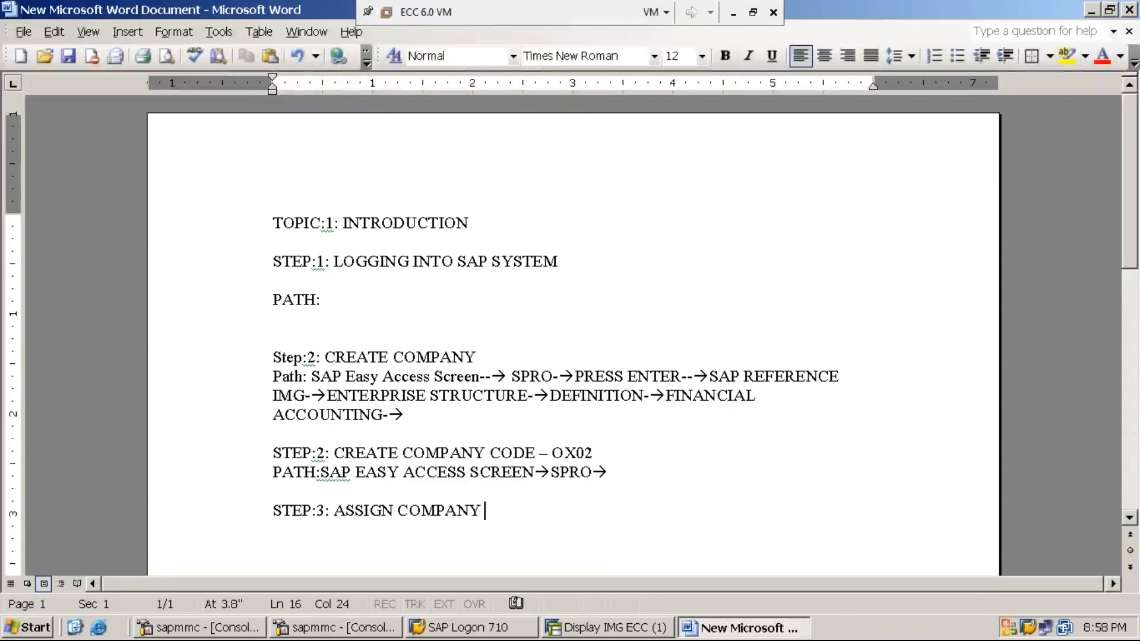
type("CODE TO COMAPNY")
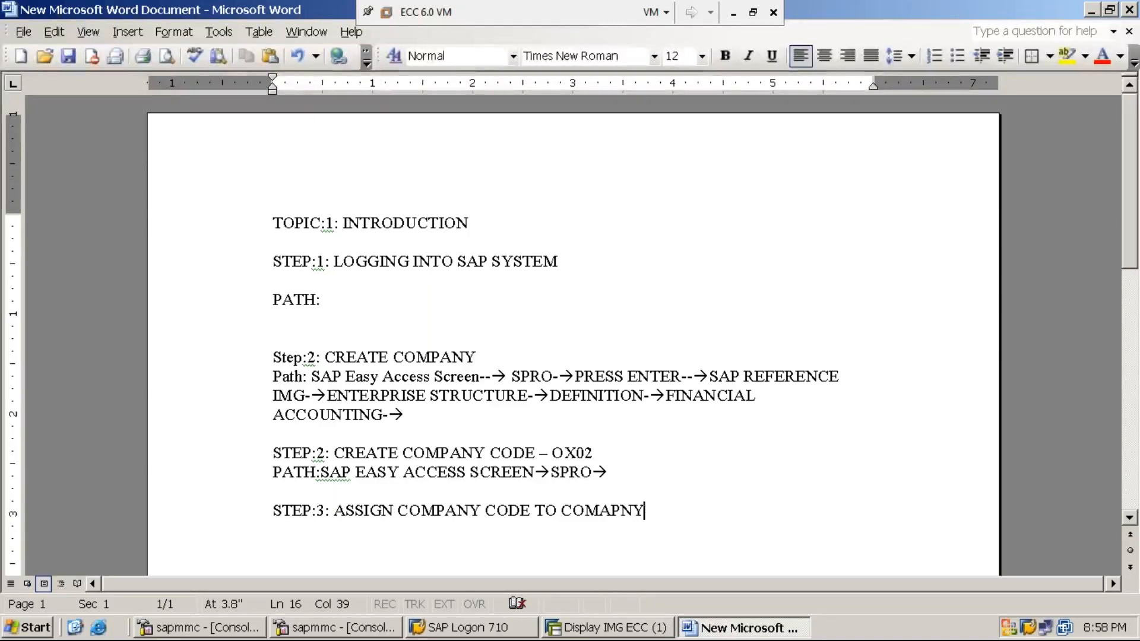
type("- ")
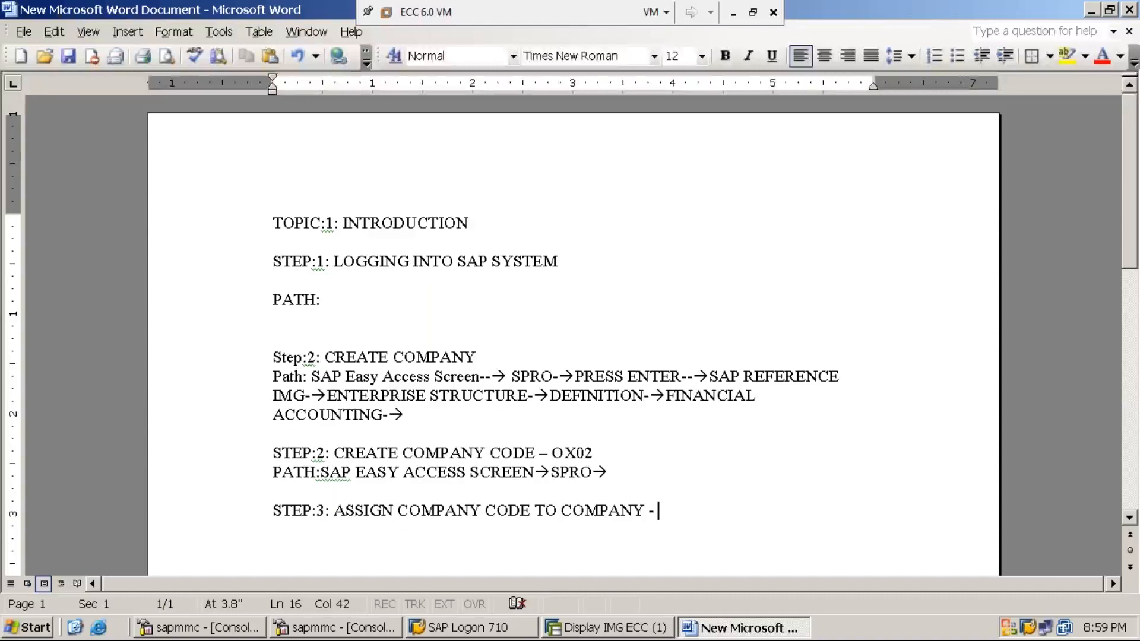
type("OX16")
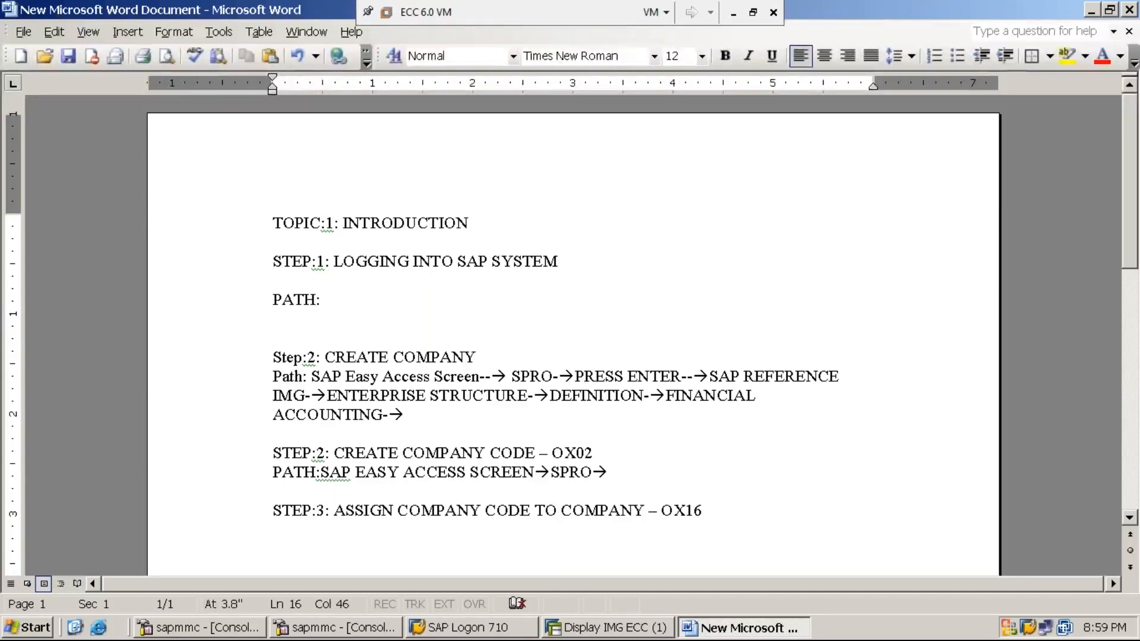
- Start a "PATH:" line directly below the step 3 heading
key("Return")
type("PATH")
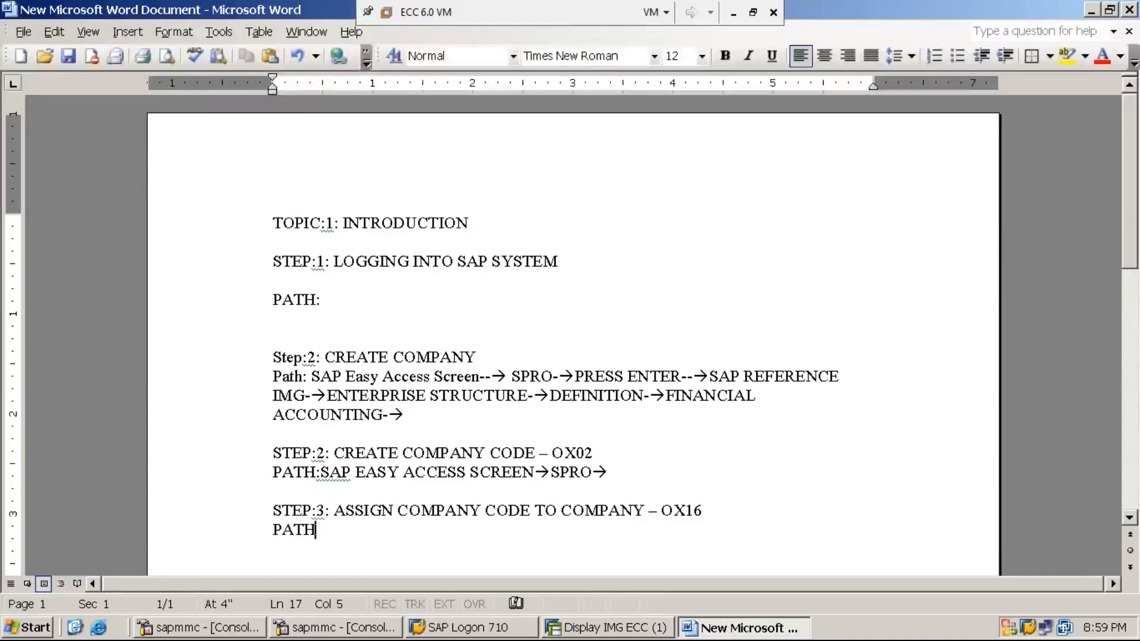
type(":")
- Switch to SAP, go back to the SAP Easy Access screen and open the SAP Reference IMG through transaction SPRO
left_click(621, 630)
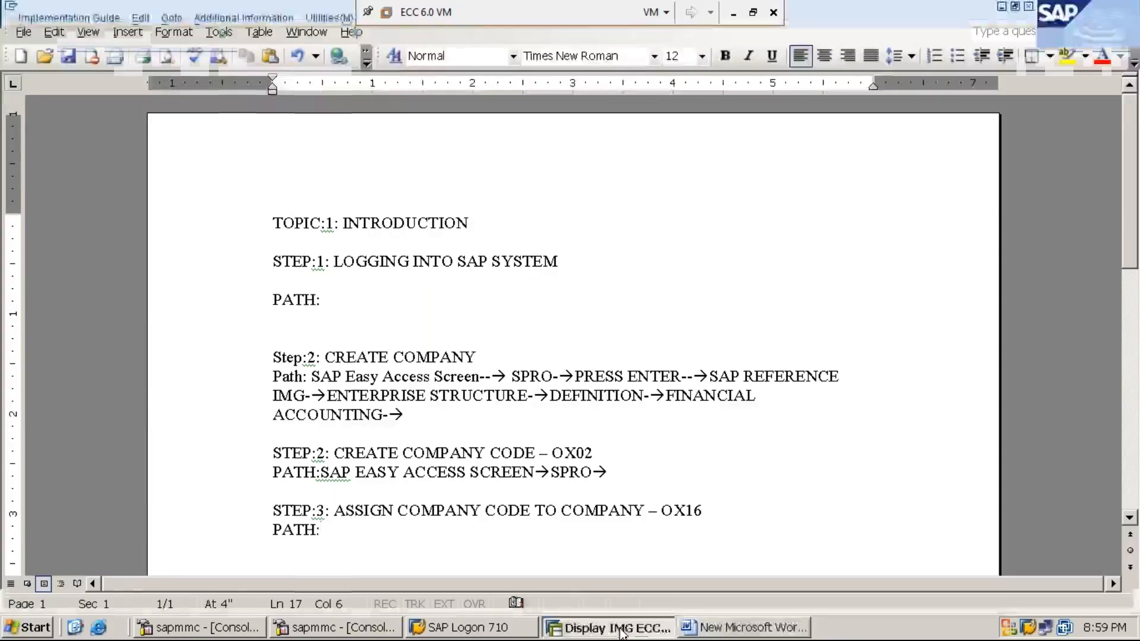
left_click(226, 39)
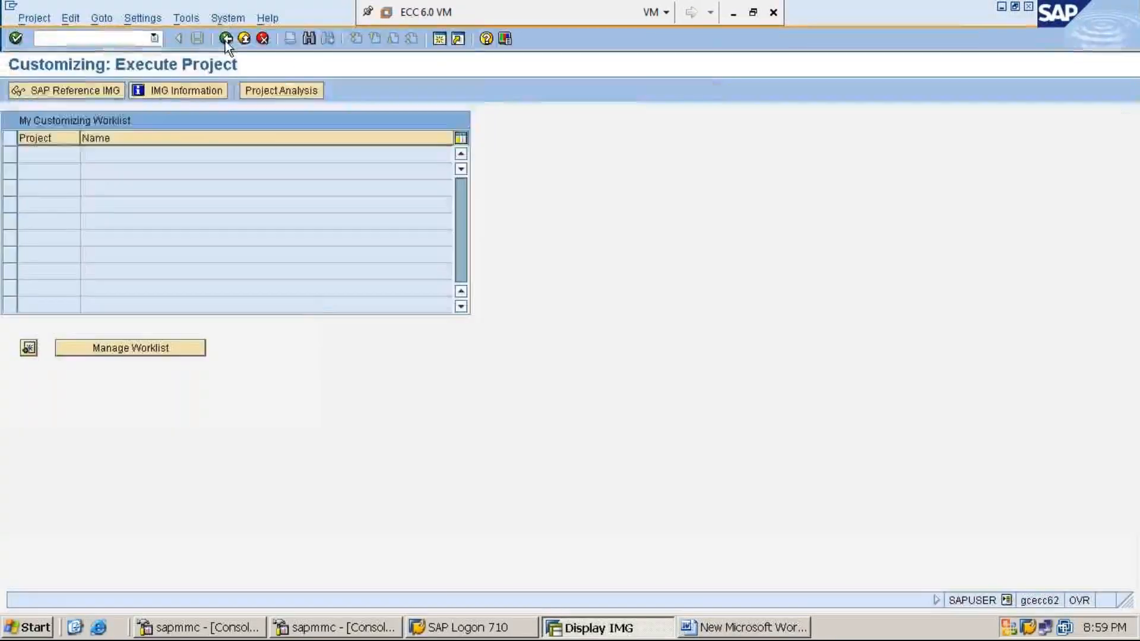
left_click(226, 39)
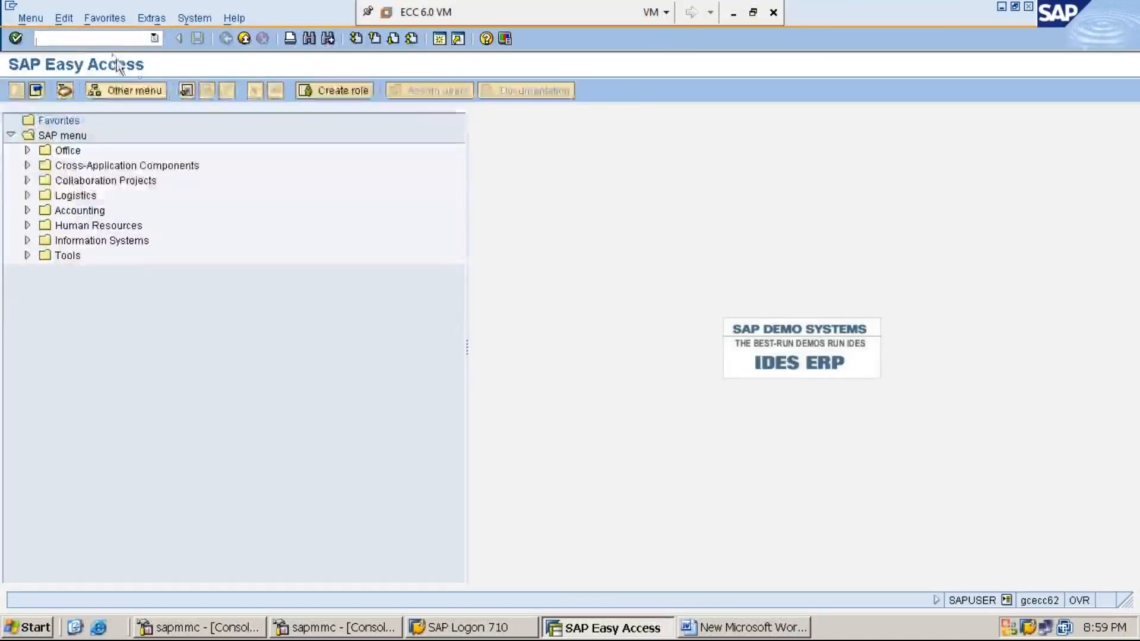
type("SPRO")
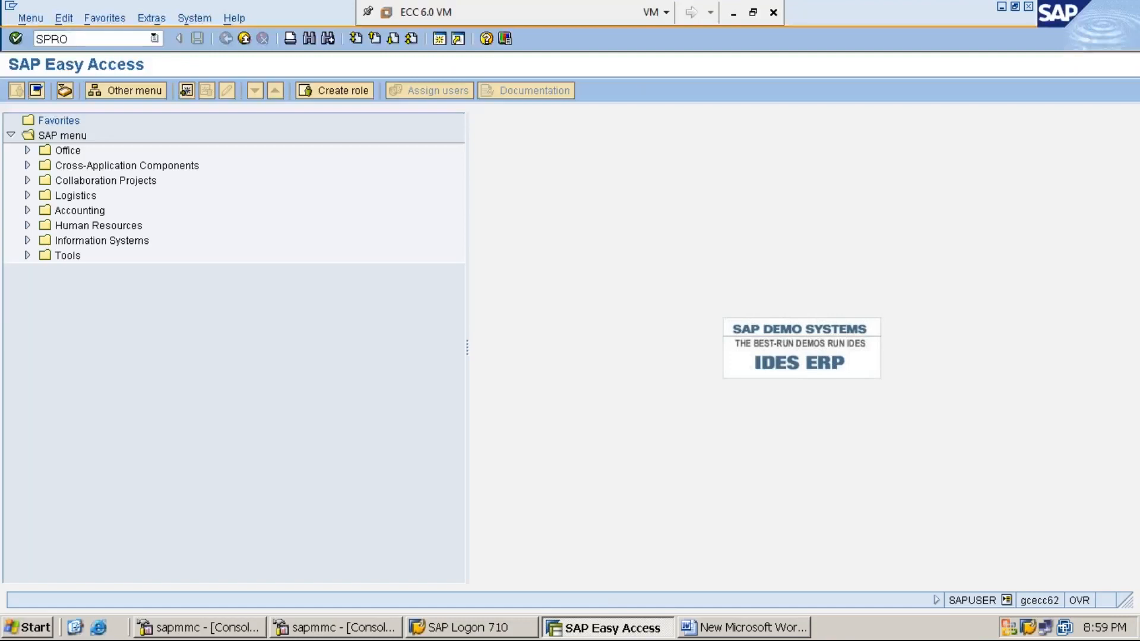
key("Return")
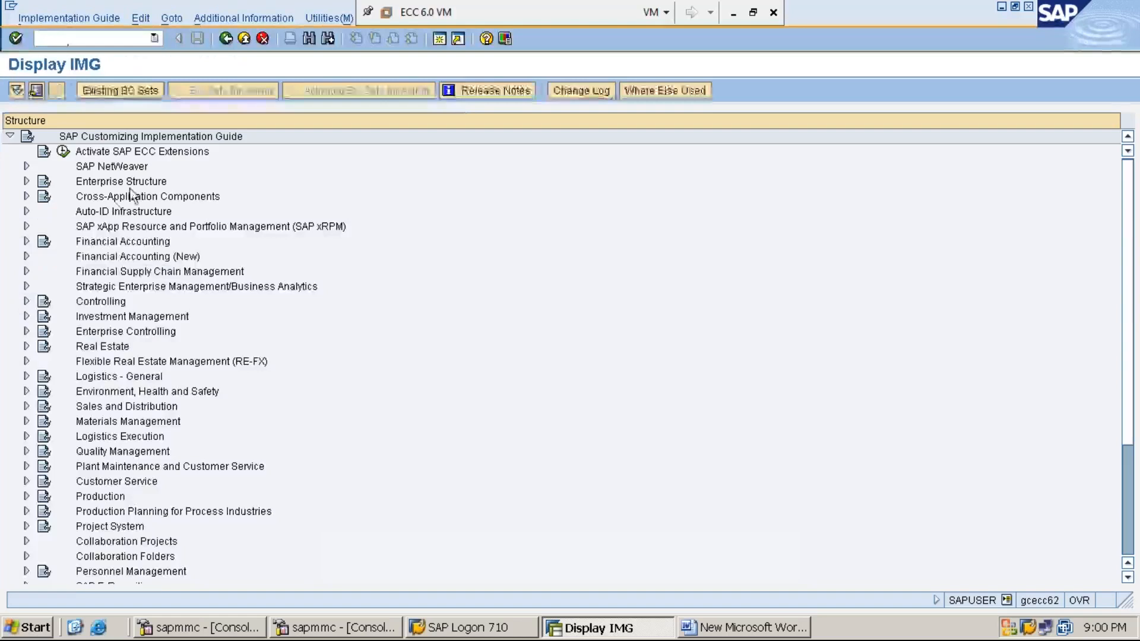
- Expand the IMG structure through Enterprise Structure and Assignment down to the Financial Accounting activities
left_click(125, 187)
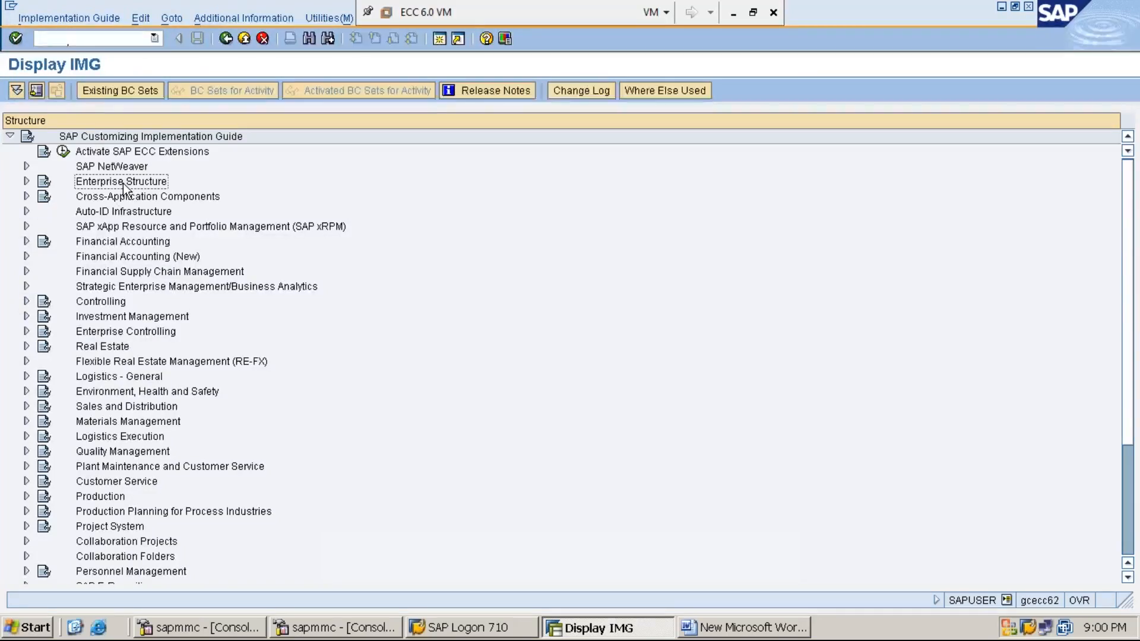
double_click(123, 185)
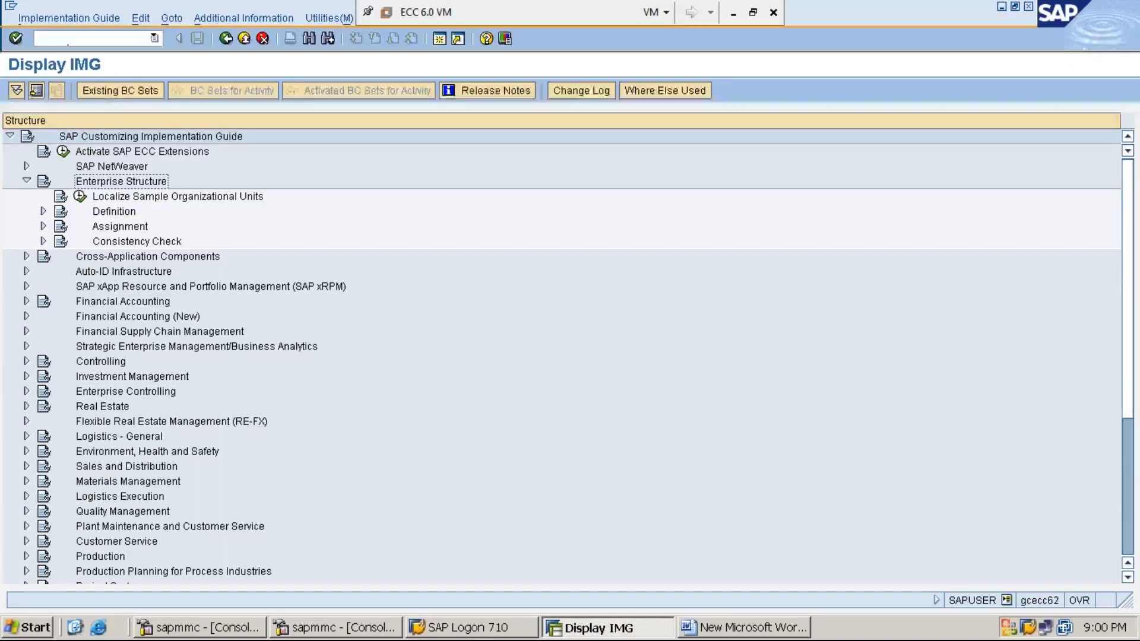
key("Down")
key("Down")
key("Down")
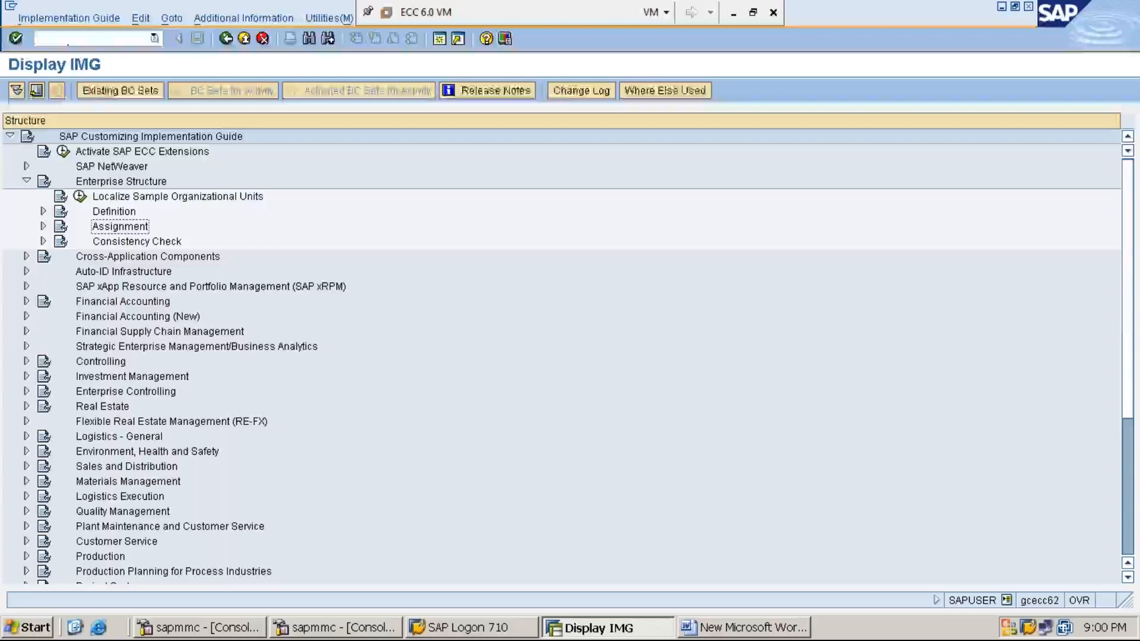
key("Right")
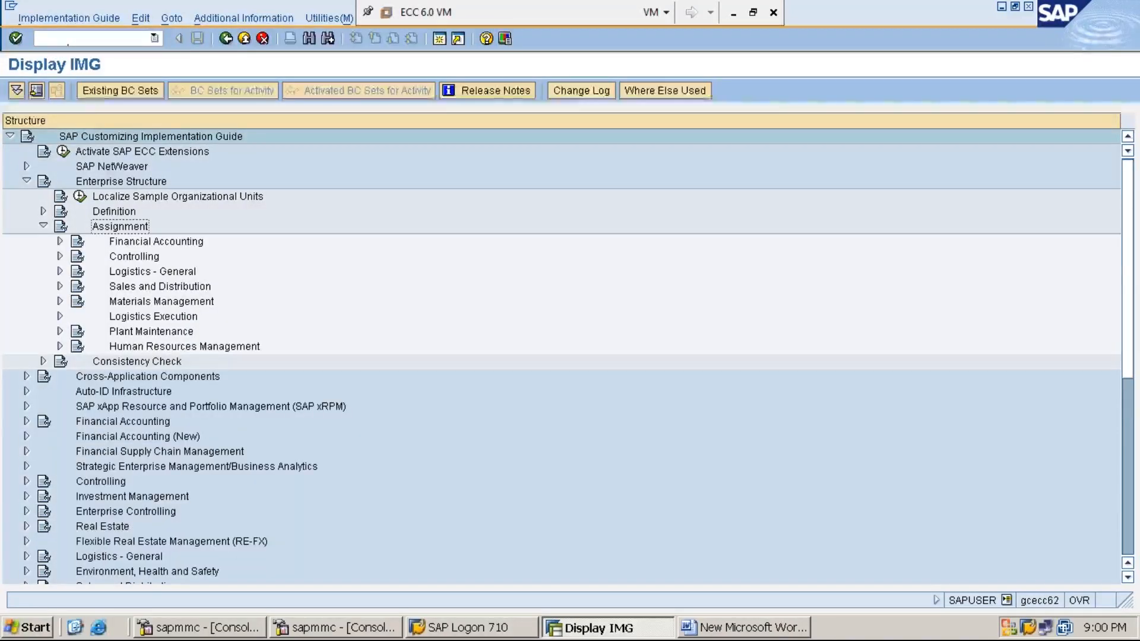
key("Down")
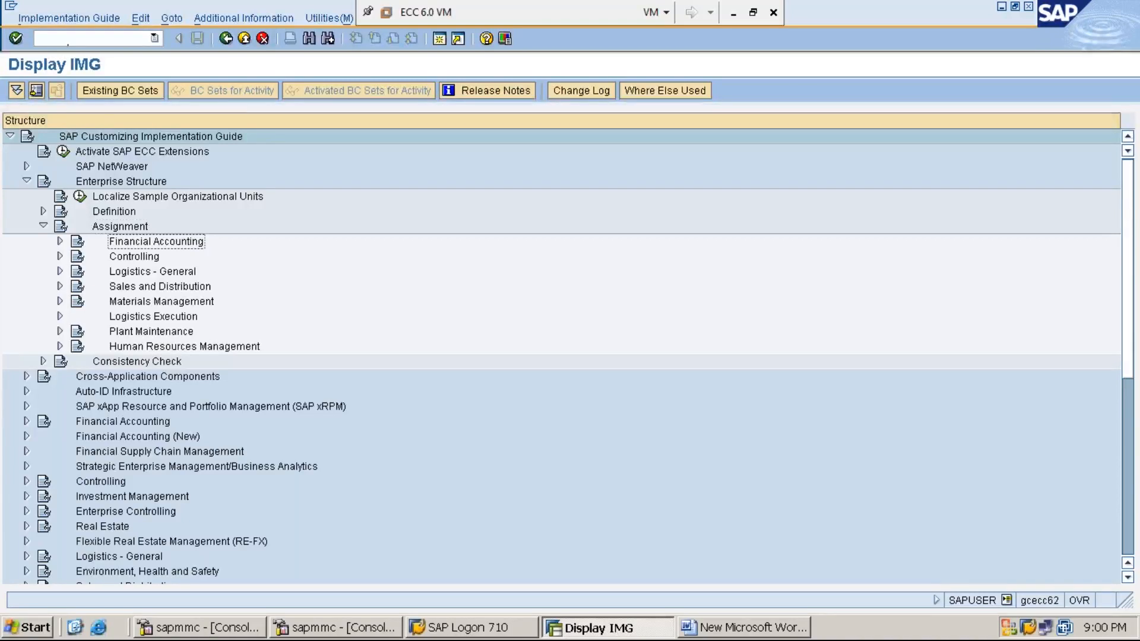
key("Right")
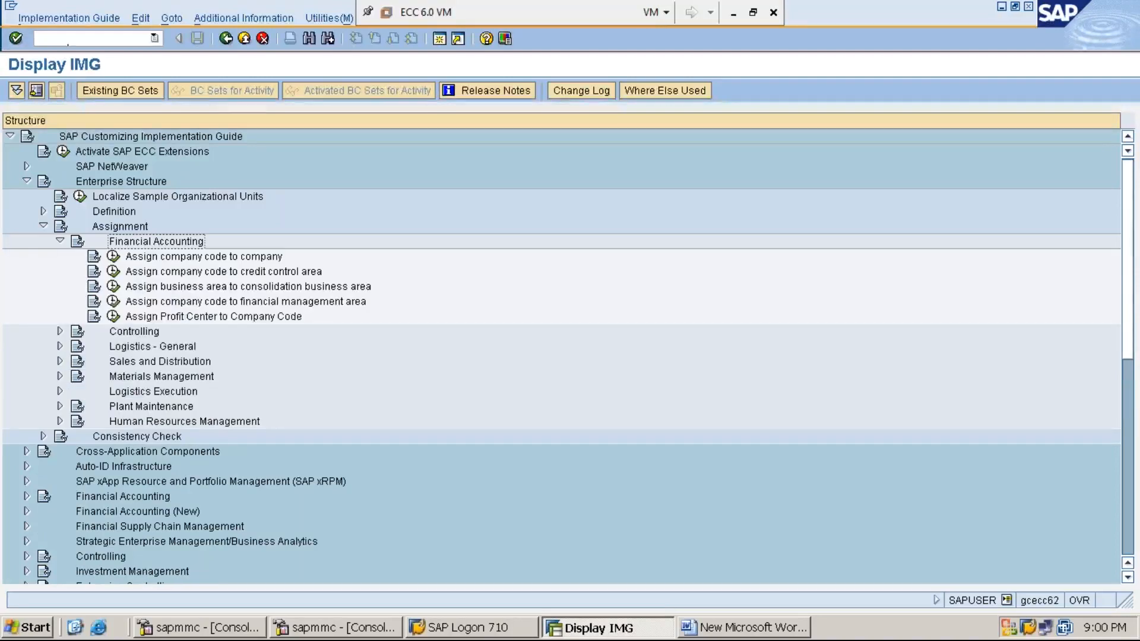
- Show the IMG activity keys as additional information beside the structure
left_click(260, 19)
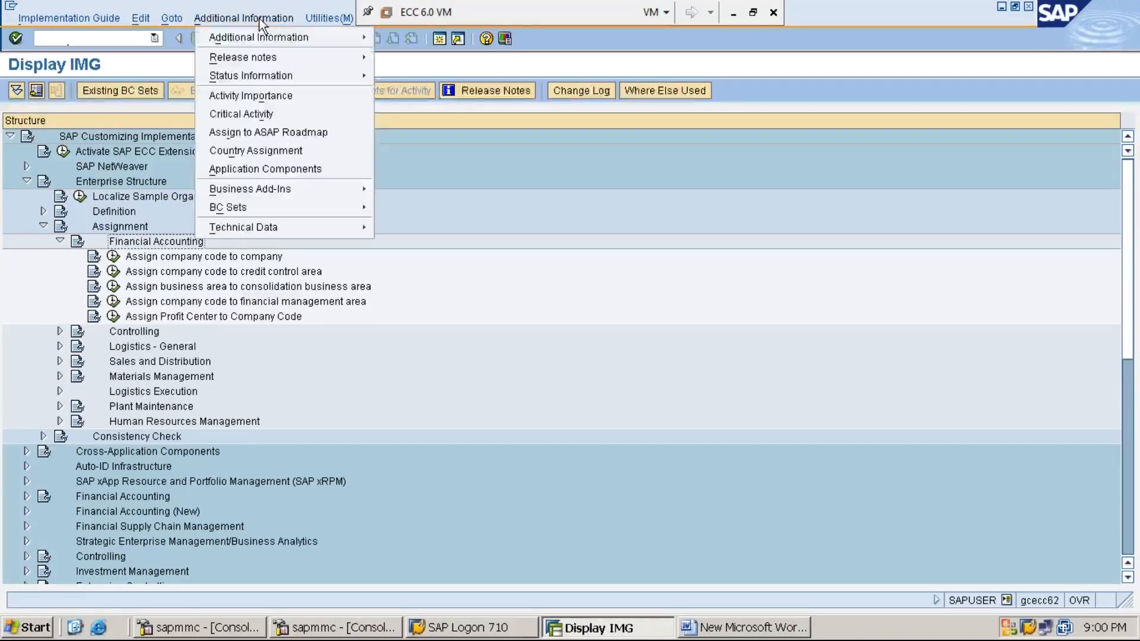
mouse_move(260, 37)
mouse_move(411, 56)
left_click(559, 74)
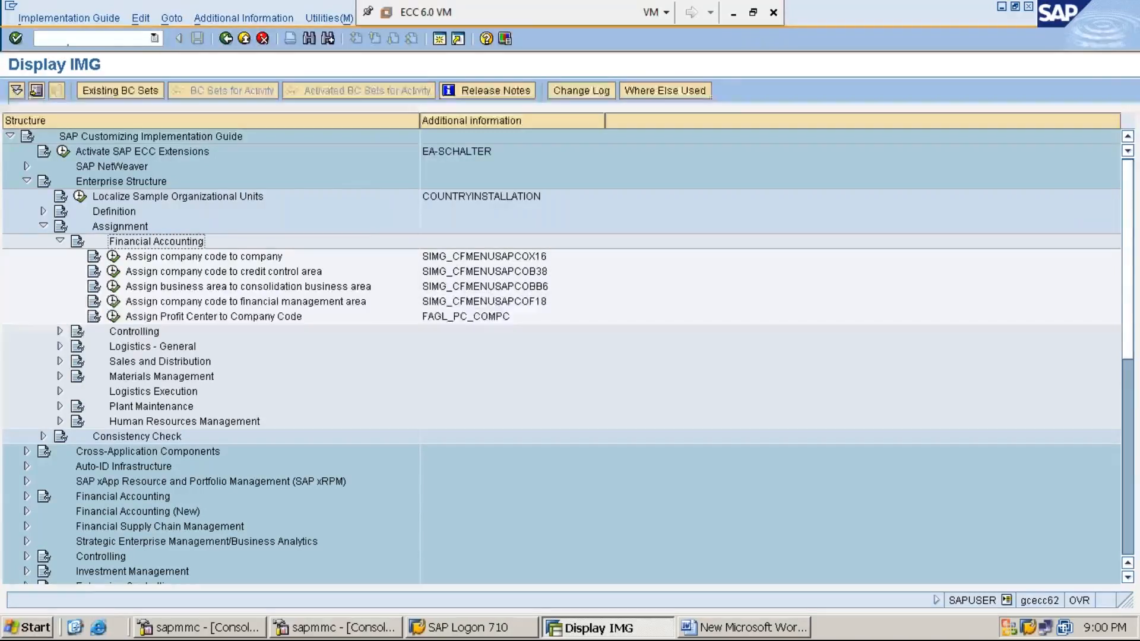
- Execute the activity Assign company code to company under Financial Accounting
left_click(203, 257)
left_click(113, 257)
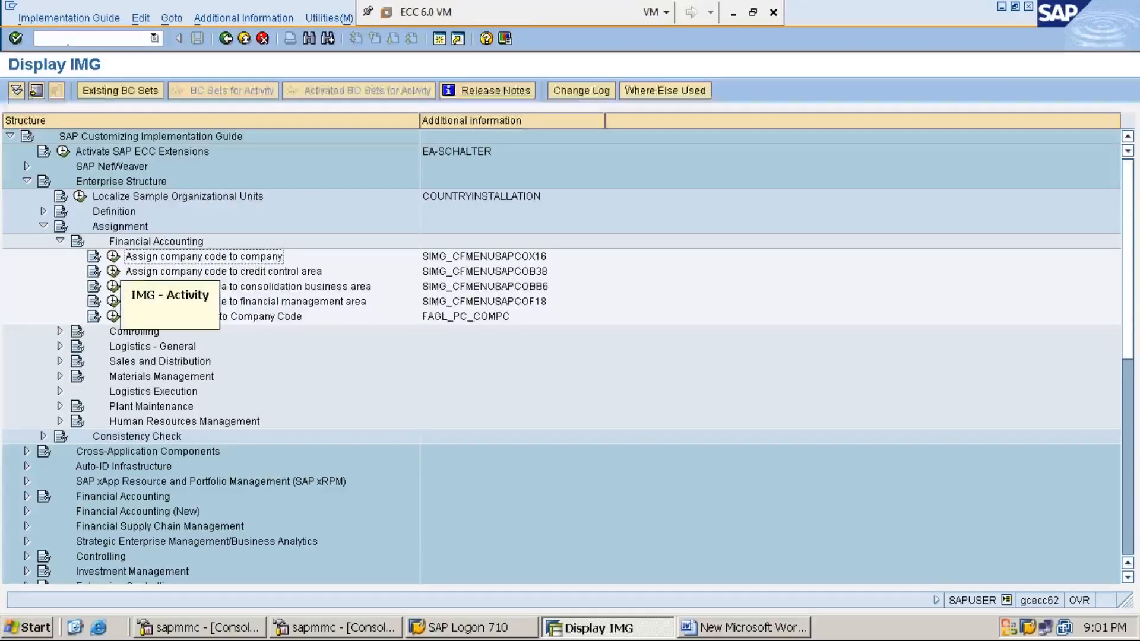
left_click(113, 257)
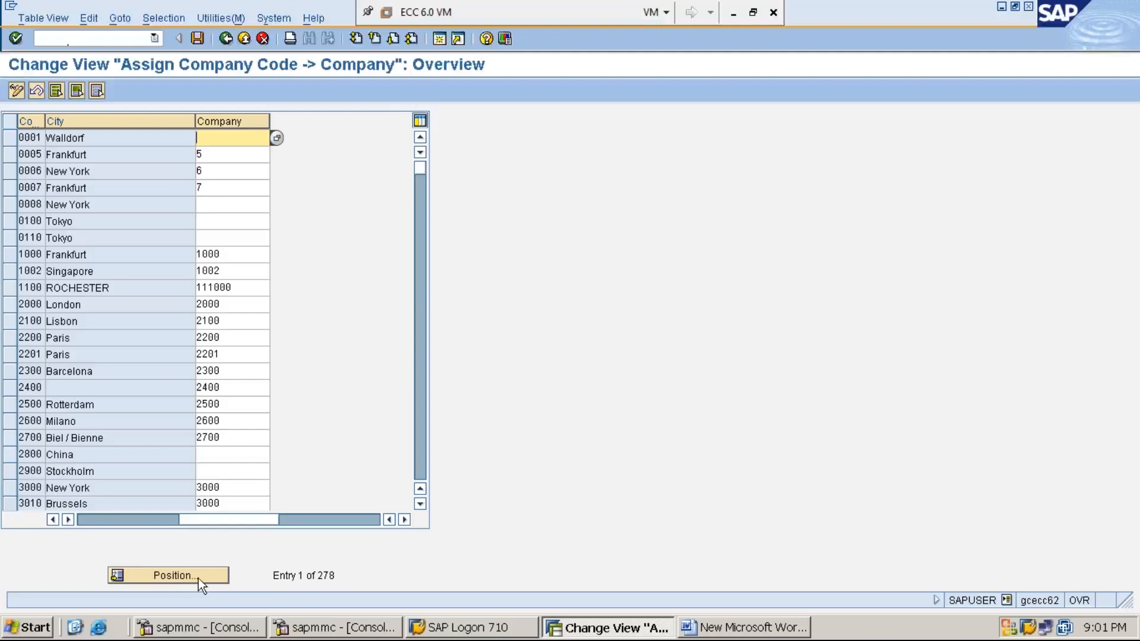
- Position the company code assignment list on company code MMI1
left_click(176, 573)
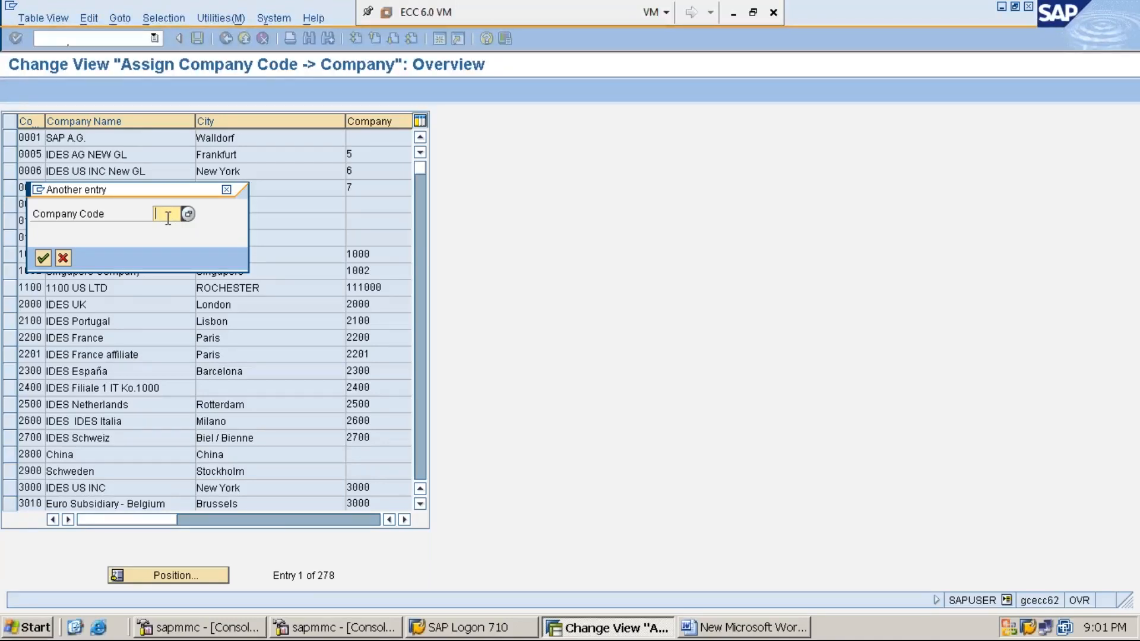
type("MMI1")
key("Return")
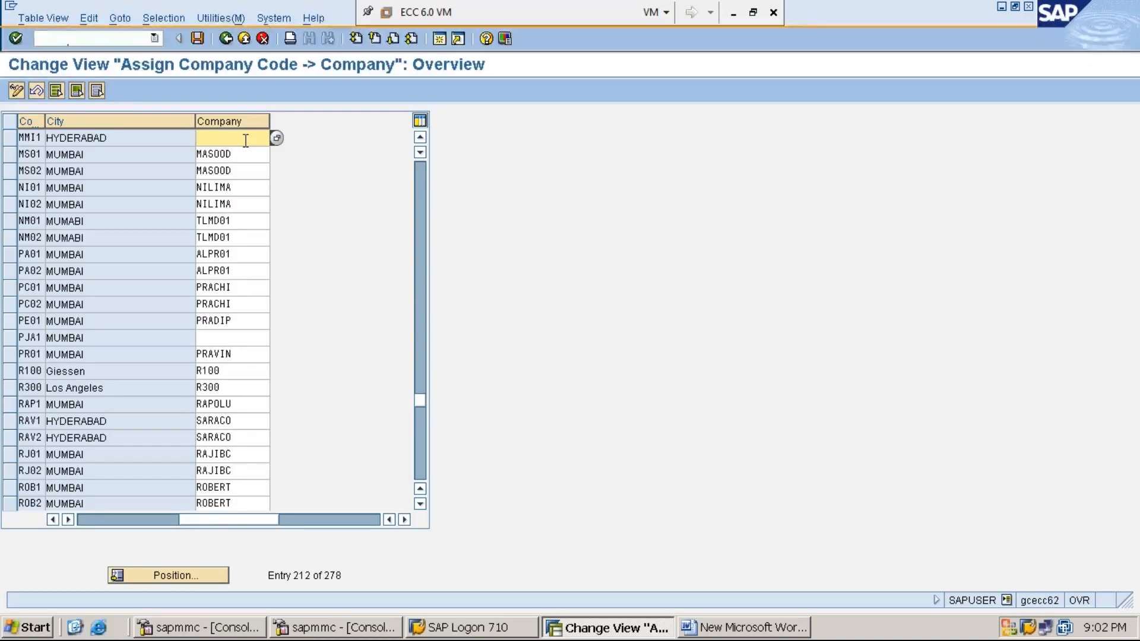
type("MM")
key("BackSpace")
key("BackSpace")
- Assign company MM1234 to company code MMI1 by picking MM1234 GLOBAL LIMITED from the list of possible companies
left_click(277, 139)
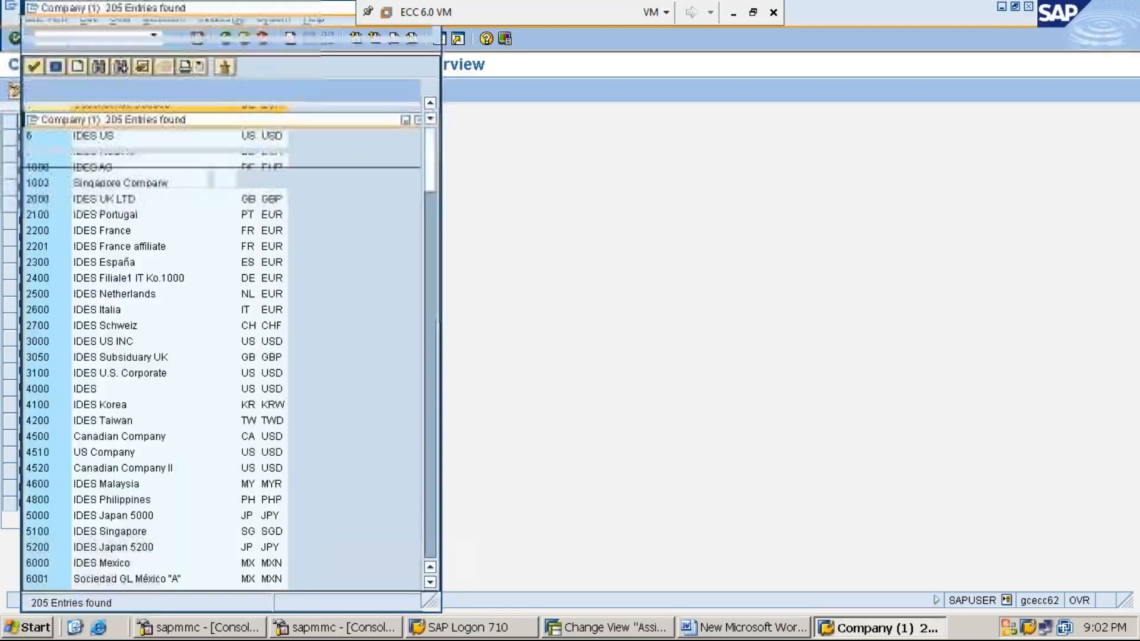
left_click(432, 582)
left_click(431, 581)
left_click(432, 582)
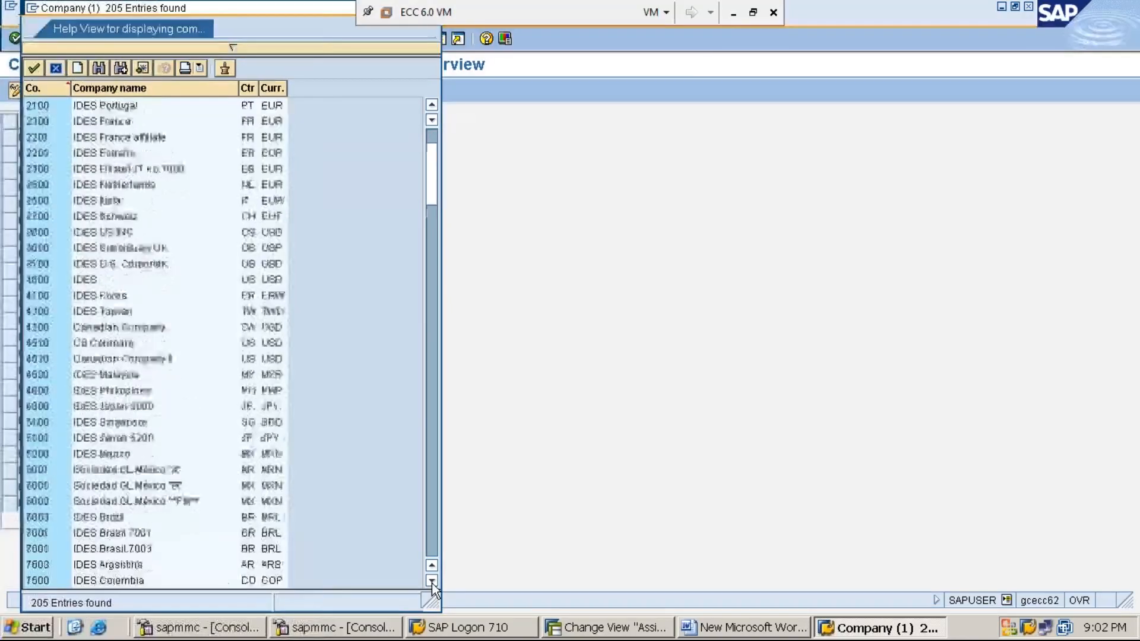
scroll(431, 570, "down", 4)
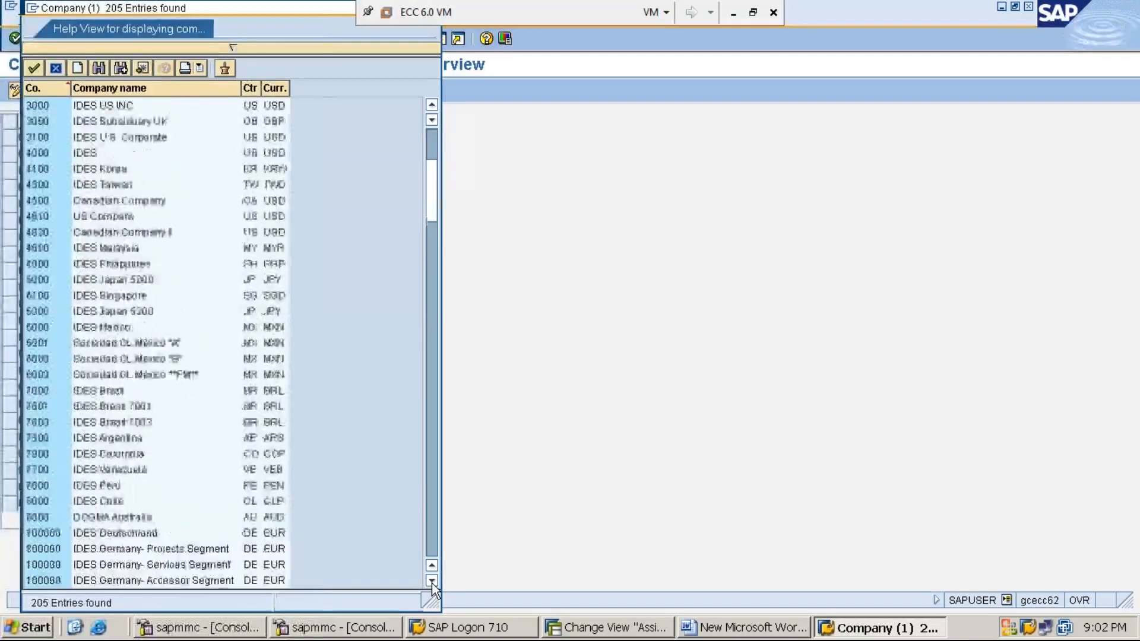
left_click(428, 311)
left_click(429, 311)
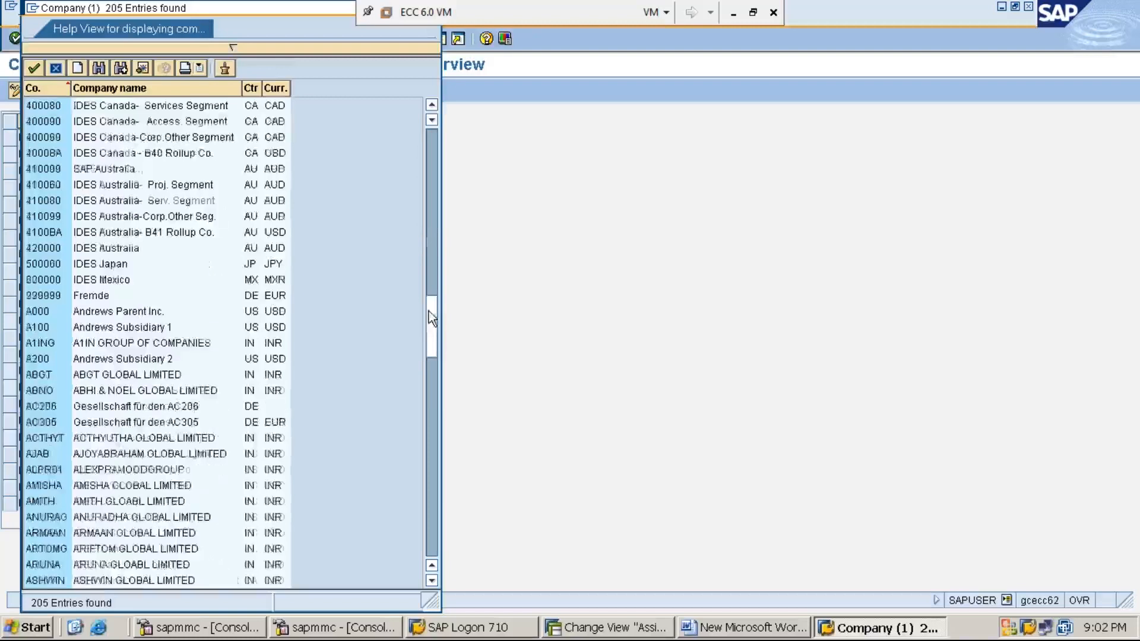
left_click(429, 395)
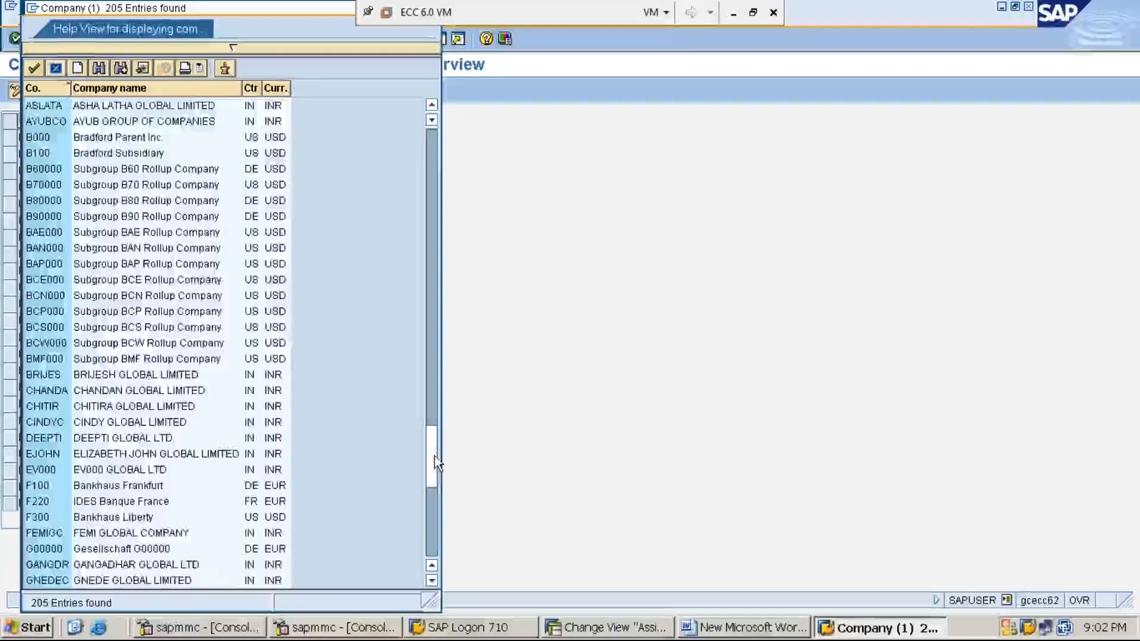
left_click(434, 455)
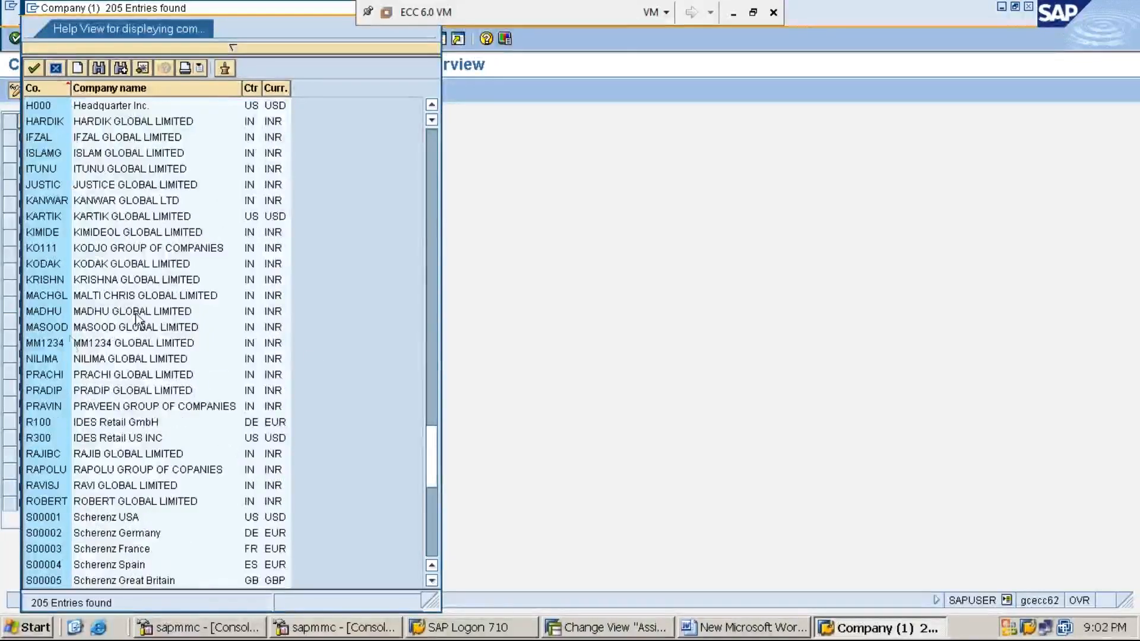
left_click(84, 345)
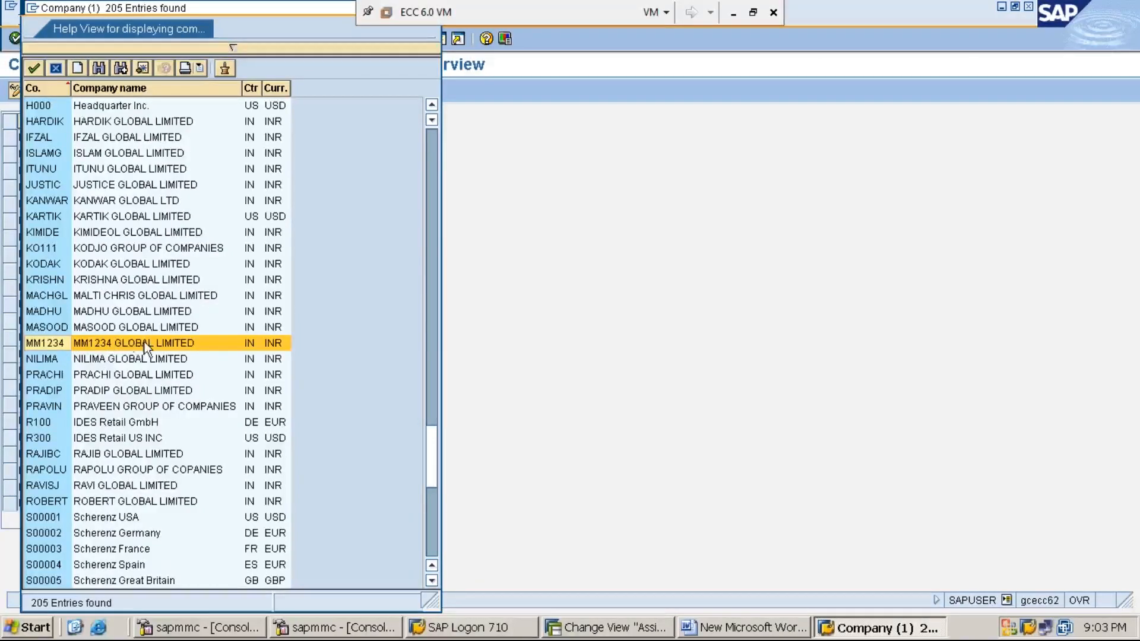
double_click(160, 340)
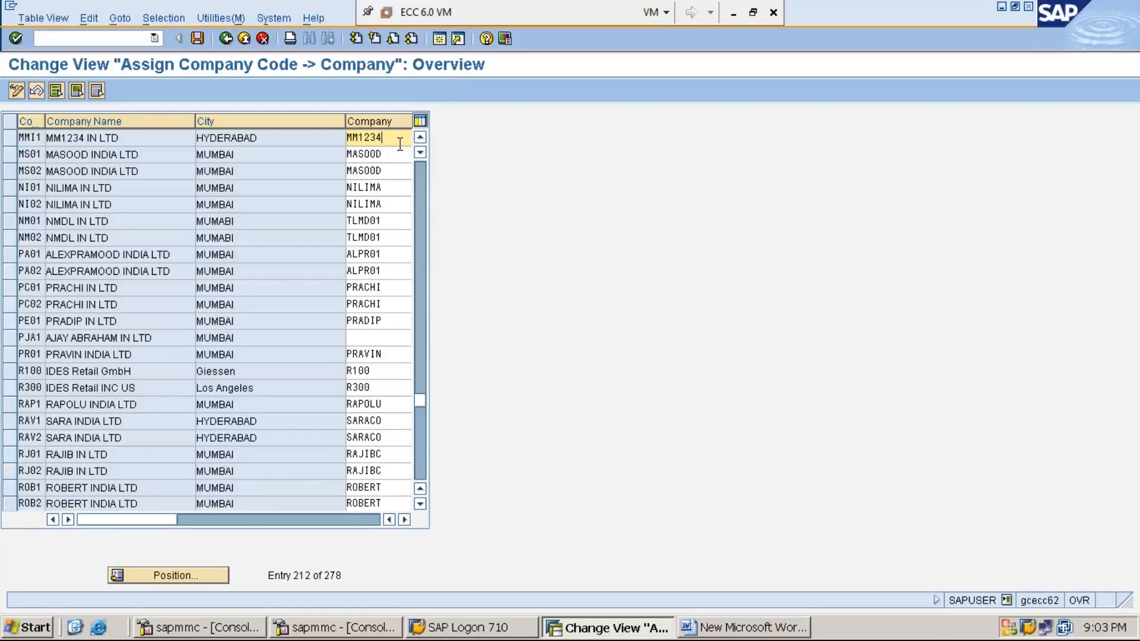
left_click(403, 522)
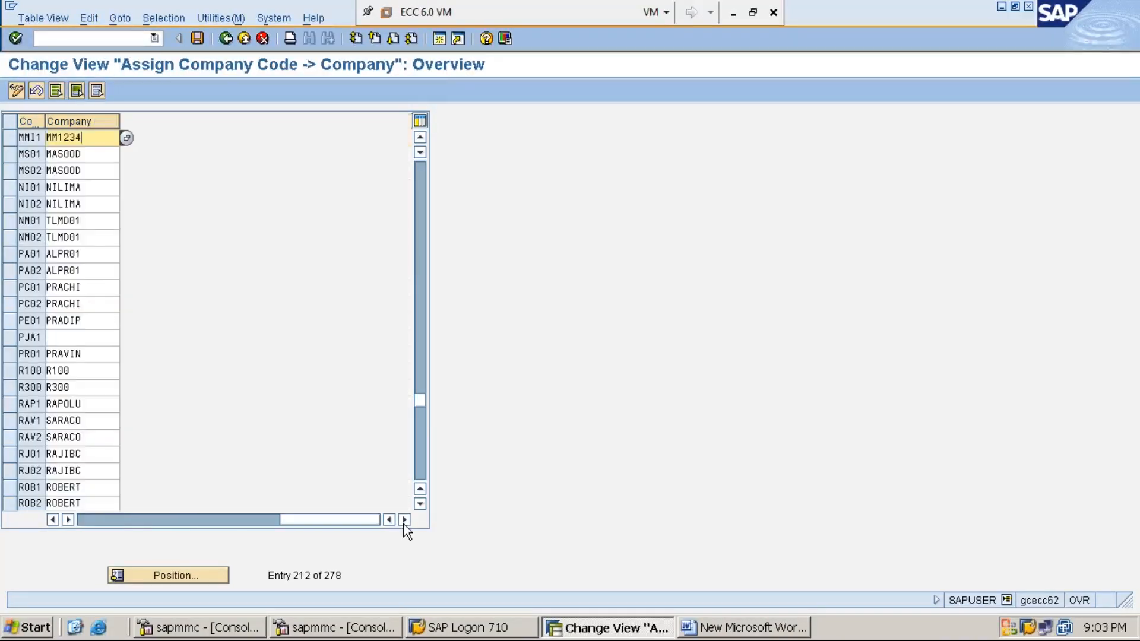
- Leave the assignment view with /n and reopen the SAP Reference IMG through transaction SPRO
left_click(51, 518)
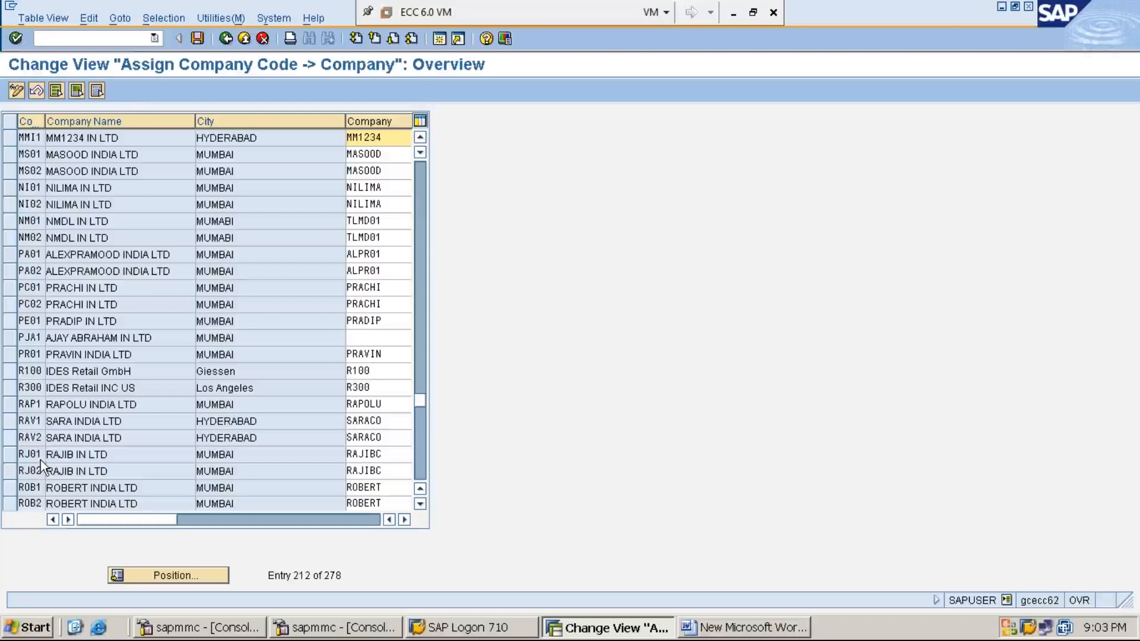
left_click(125, 41)
type("/n")
key("Return")
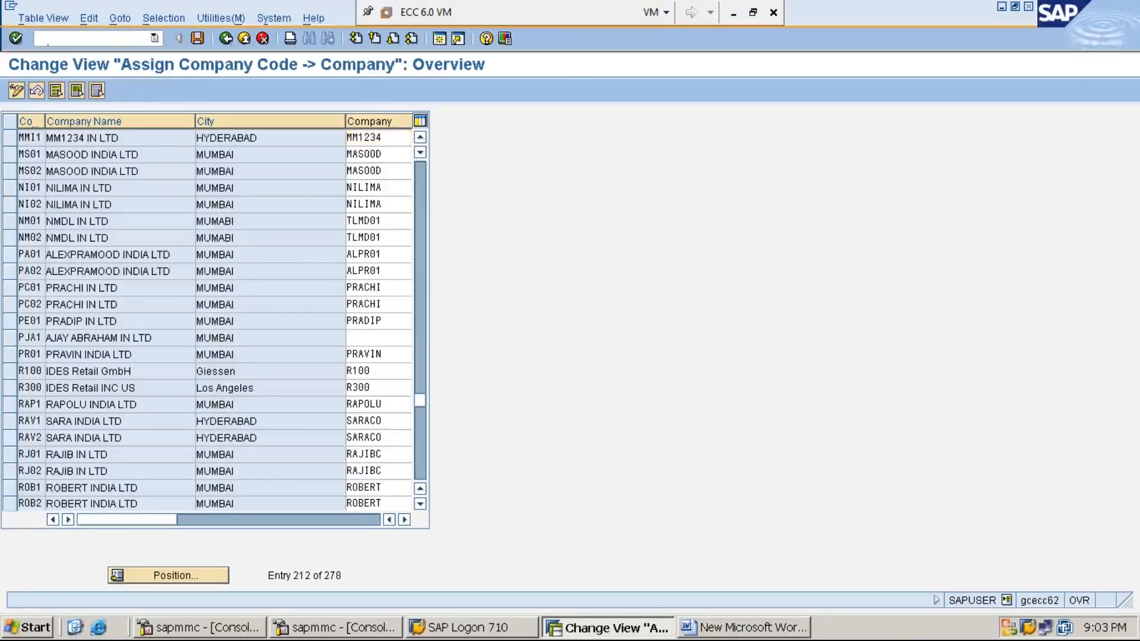
type("SPRO")
key("Return")
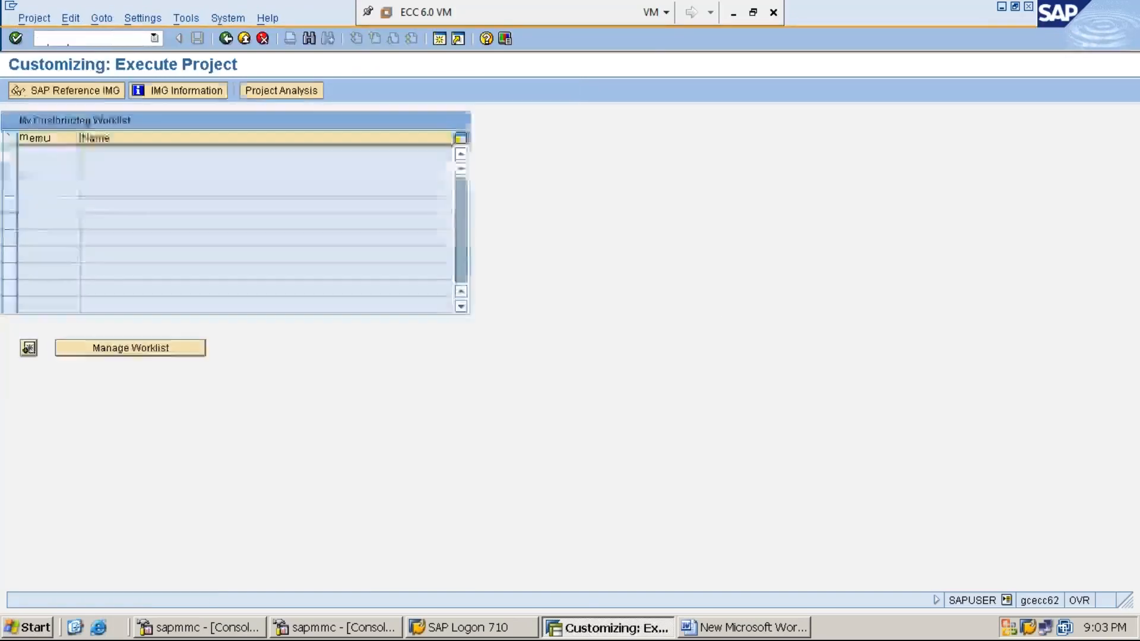
left_click(88, 92)
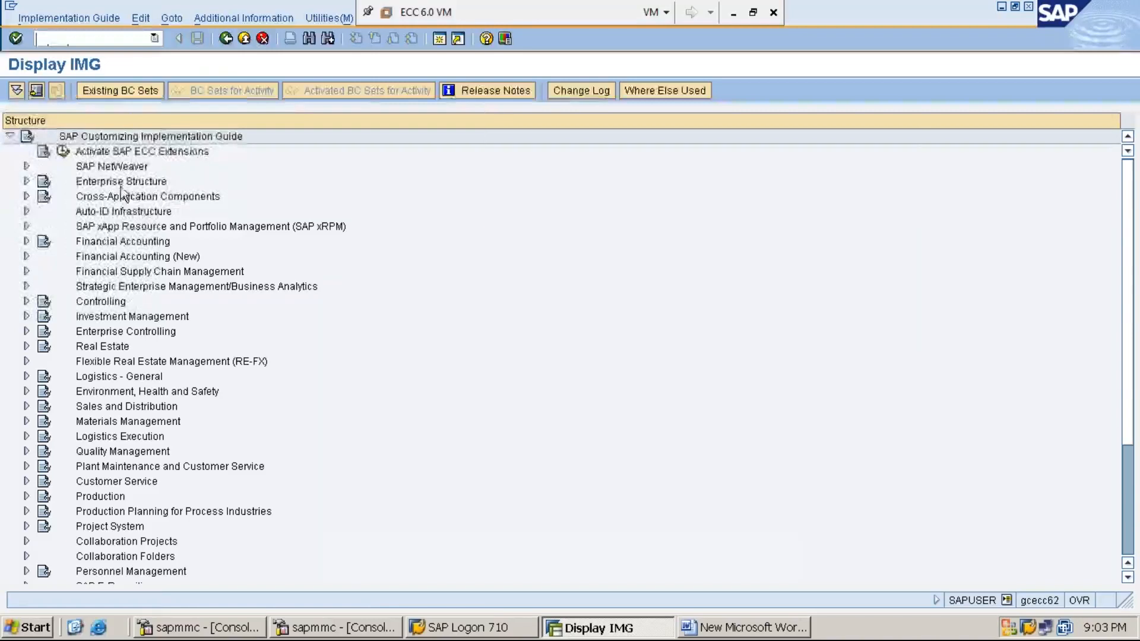
- Expand Enterprise Structure, Assignment and Financial Accounting down to the activity Assign company code to company
left_click(119, 185)
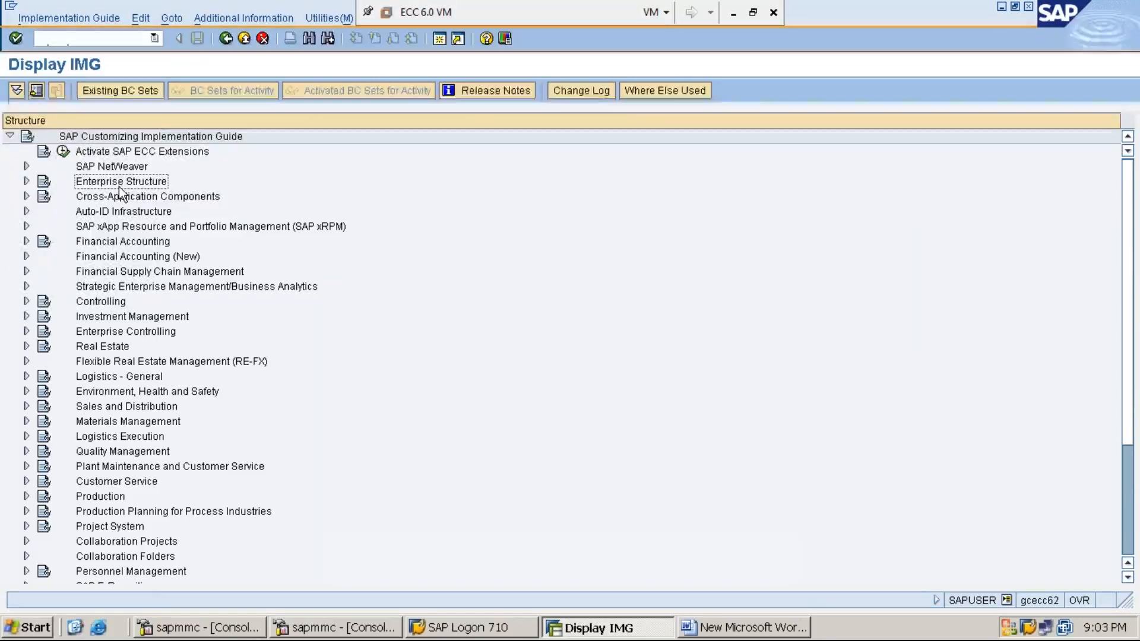
double_click(118, 186)
key("Down")
key("Right")
key("Down")
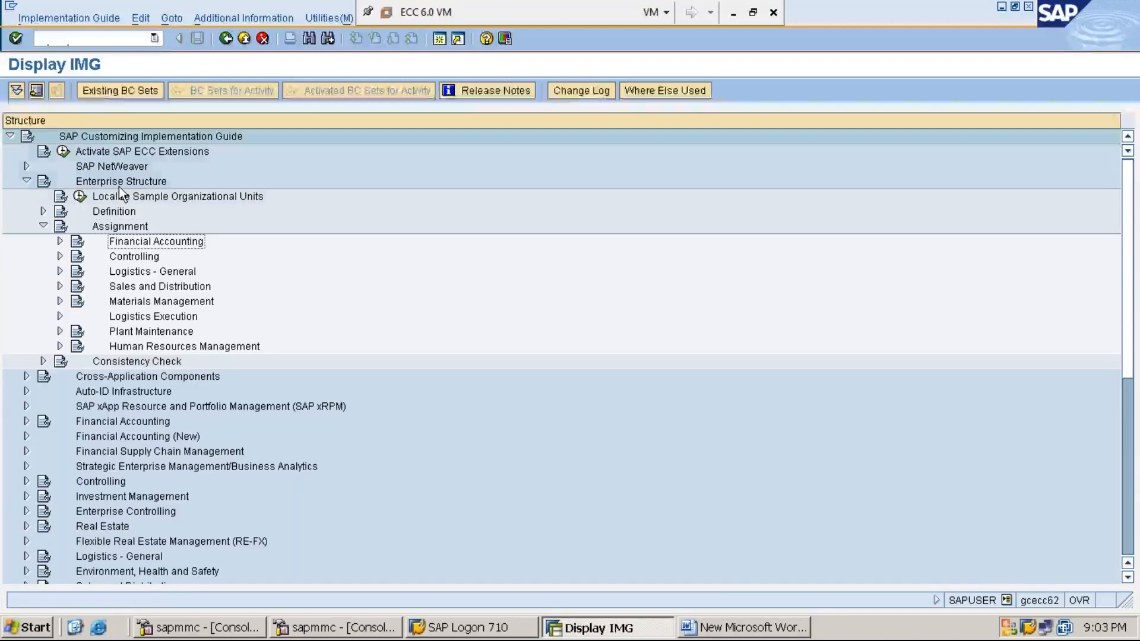
key("Right")
key("Down")
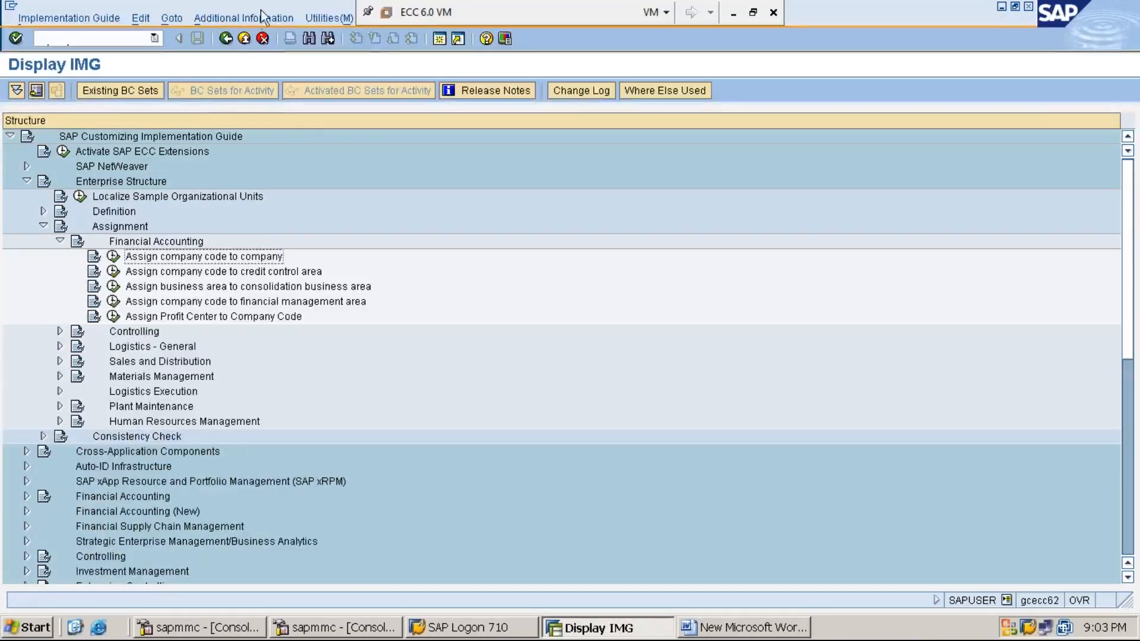
- Display the IMG Activity key as additional information for the structure
left_click(262, 18)
mouse_move(262, 38)
mouse_move(411, 56)
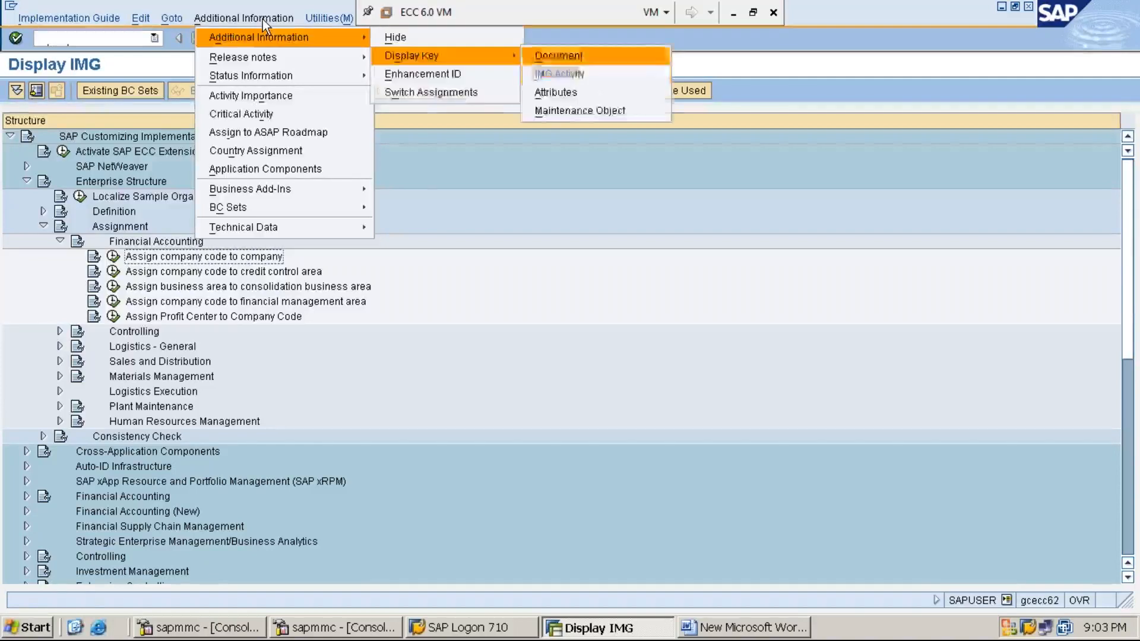
left_click(560, 74)
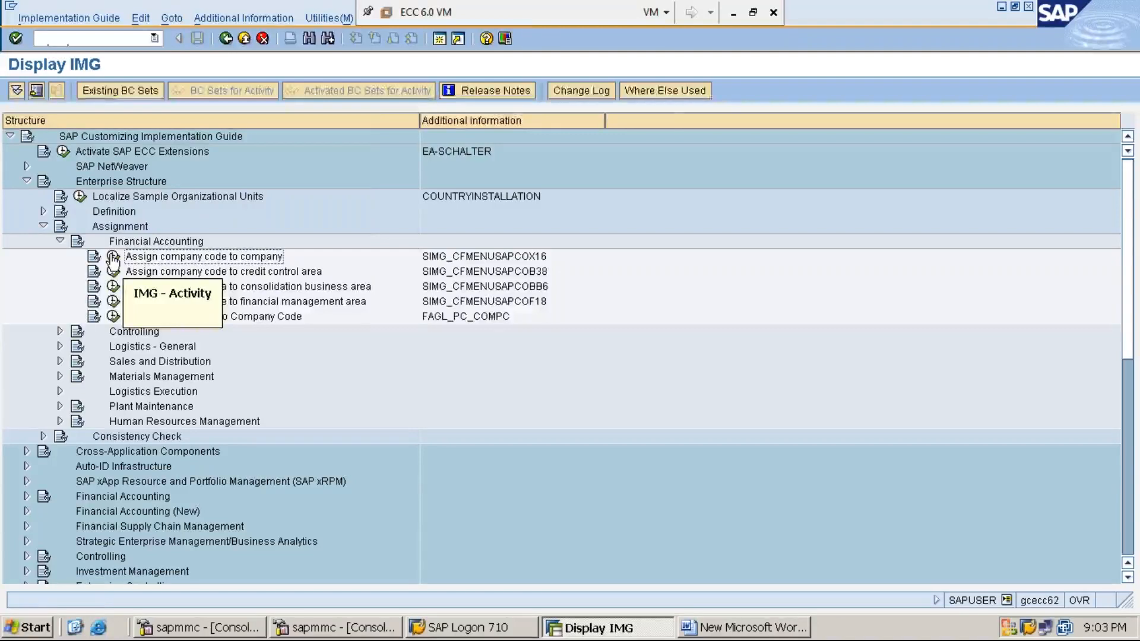
- Execute the activity Assign company code to company and position its list on company code MMI1
left_click(113, 256)
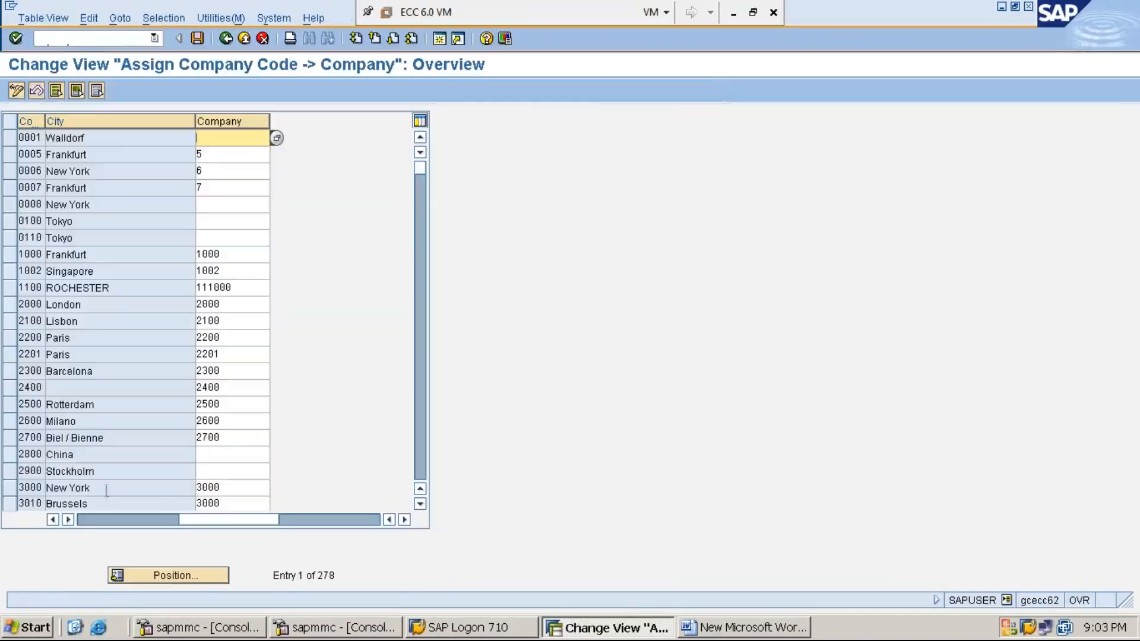
left_click(173, 576)
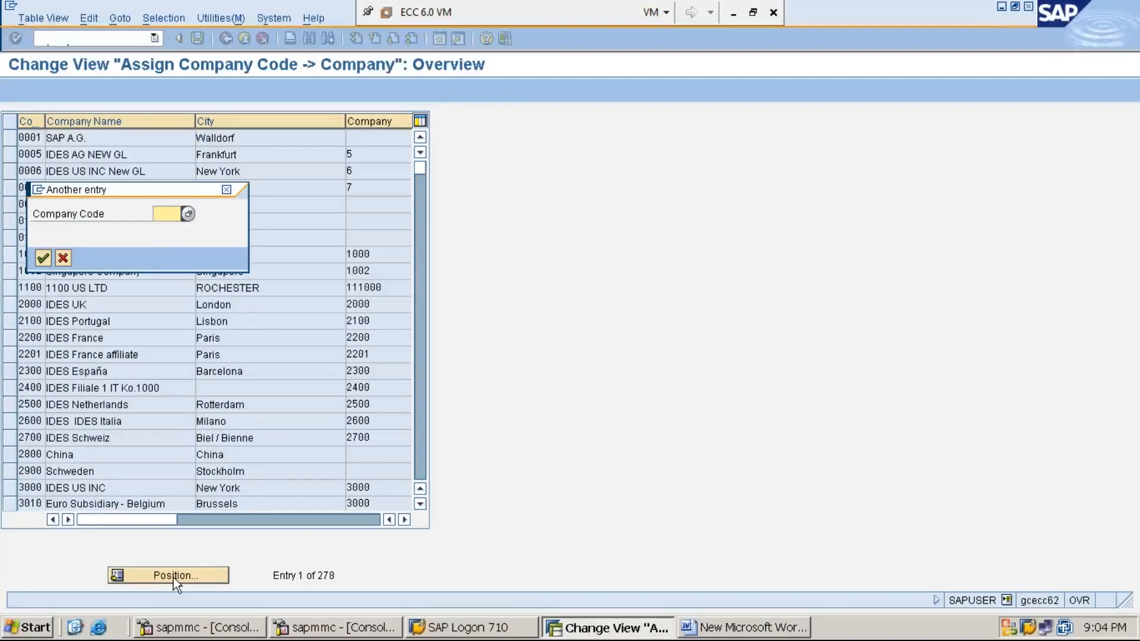
type("MMI1")
key("Return")
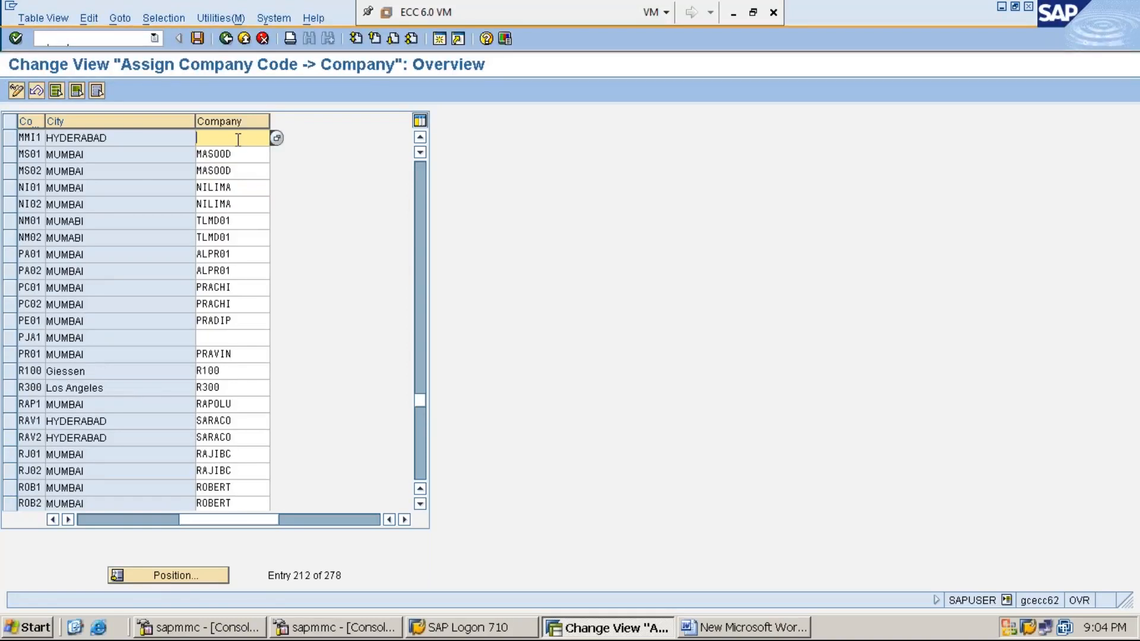
- Set the company for company code MMI1 to MM1234, choosing MM1234 GLOBAL LIMITED from the possible values
type("MM1234")
left_click(276, 138)
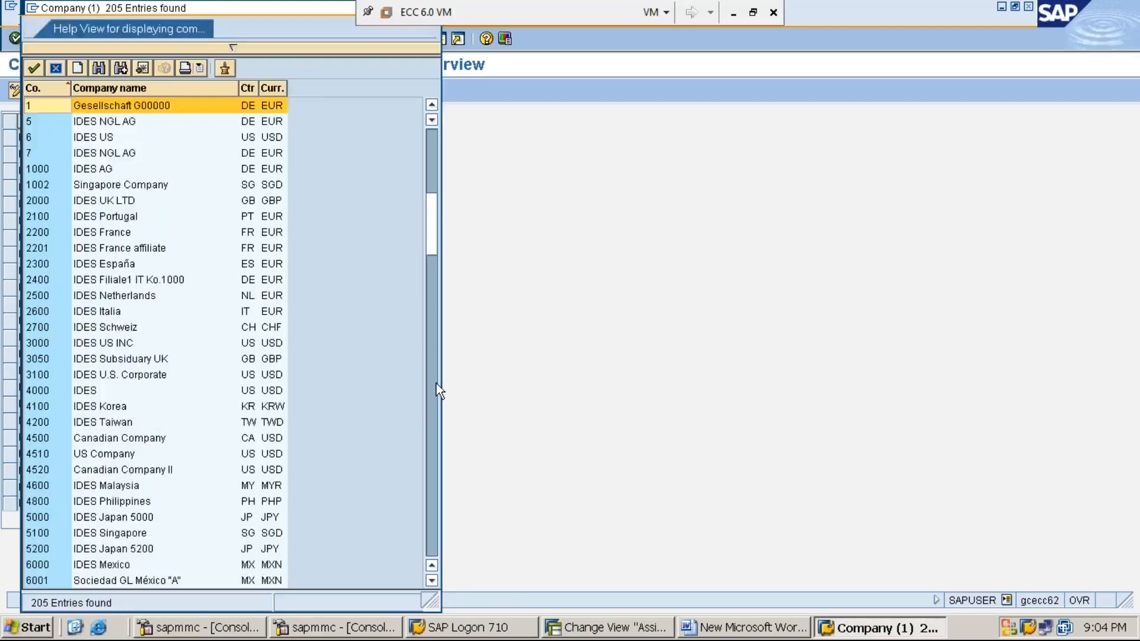
left_click(436, 383)
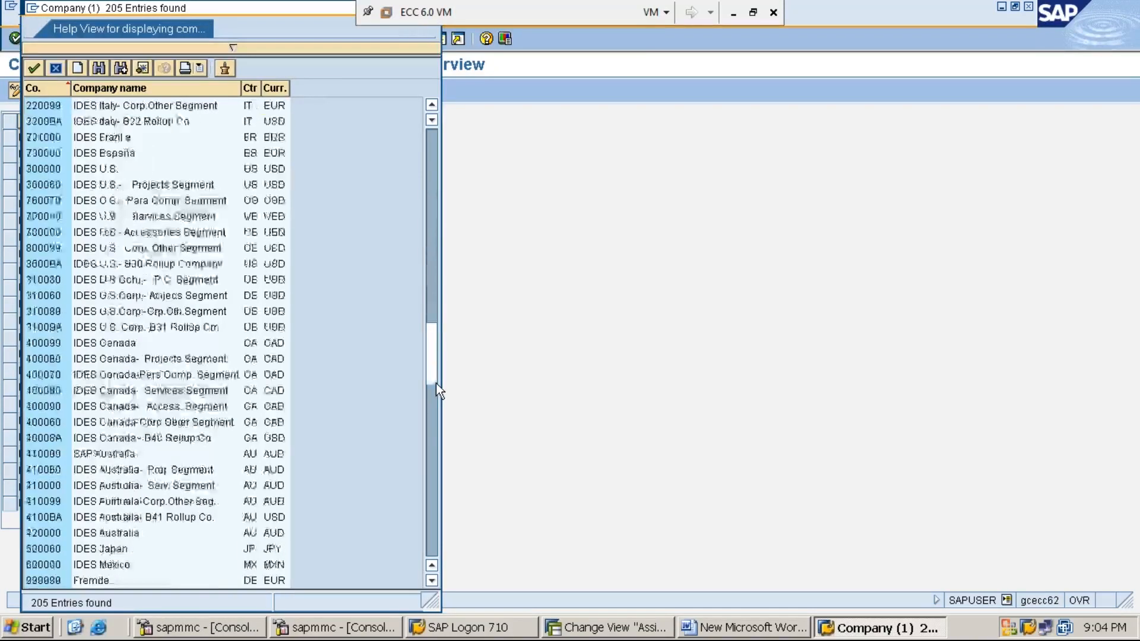
left_click(430, 426)
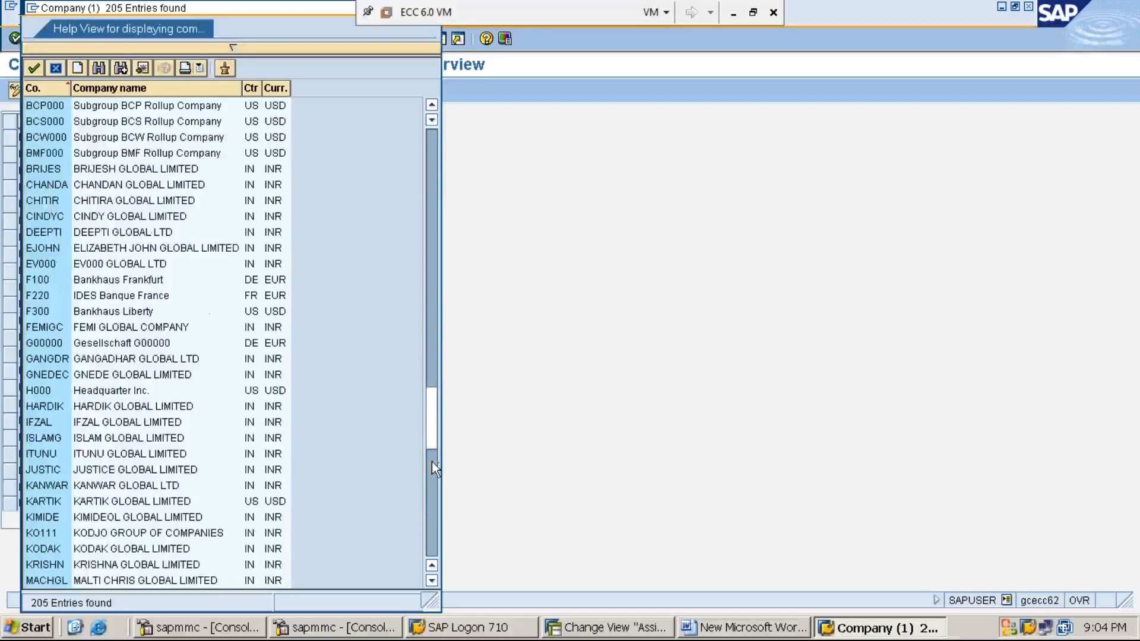
left_click(430, 455)
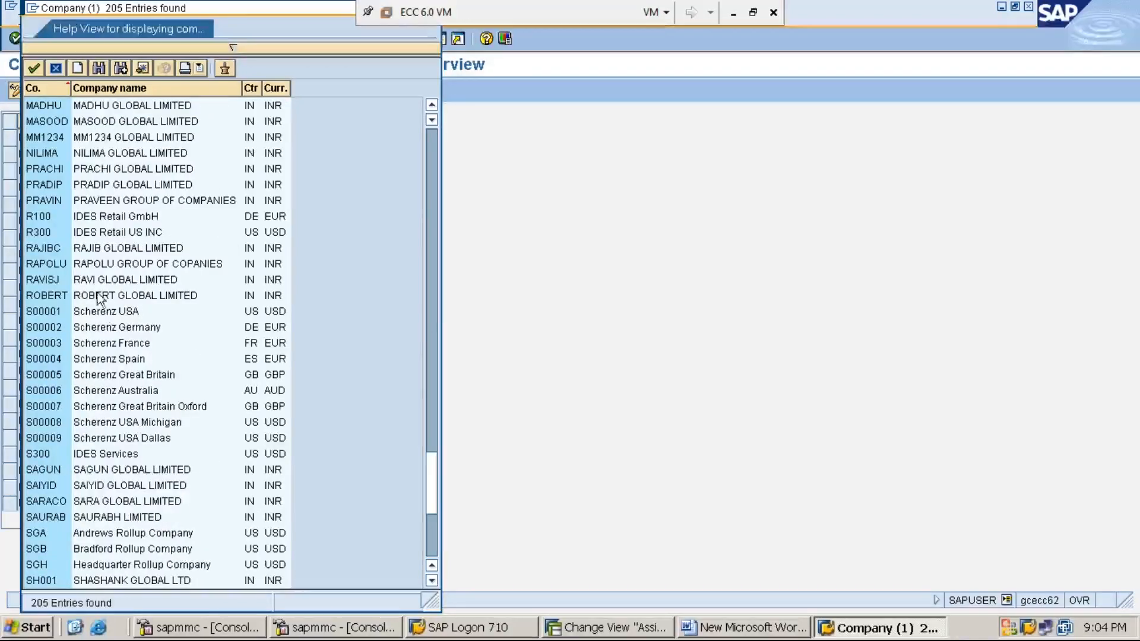
double_click(115, 142)
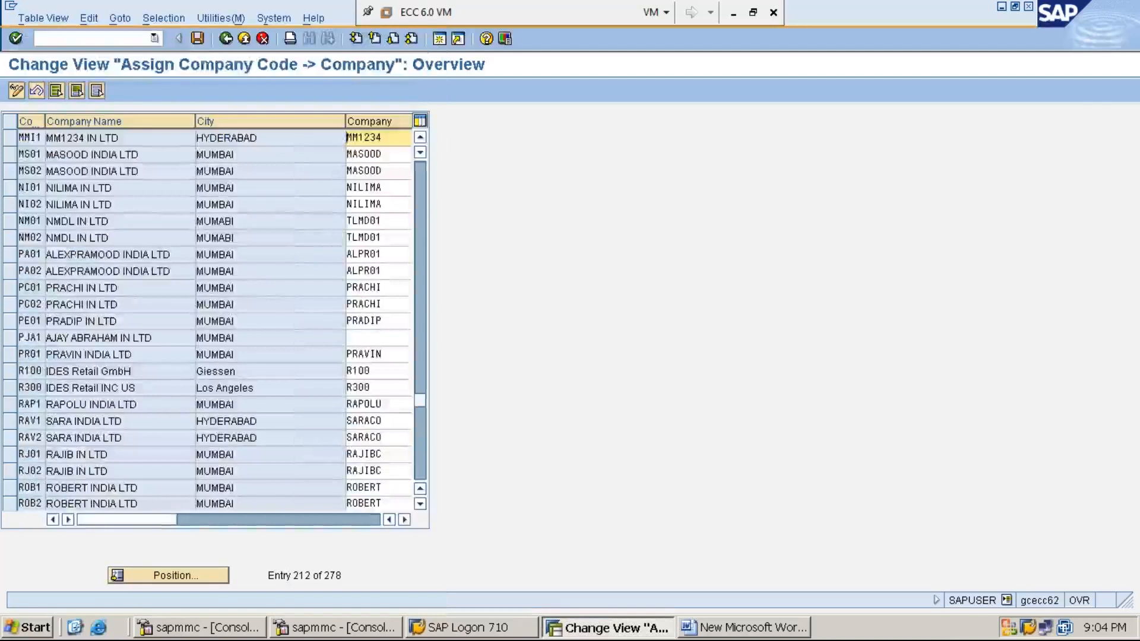
- Save the assignment under the customizing request MM1234 IMPLEMENTATION and widen the company code column
left_click(198, 40)
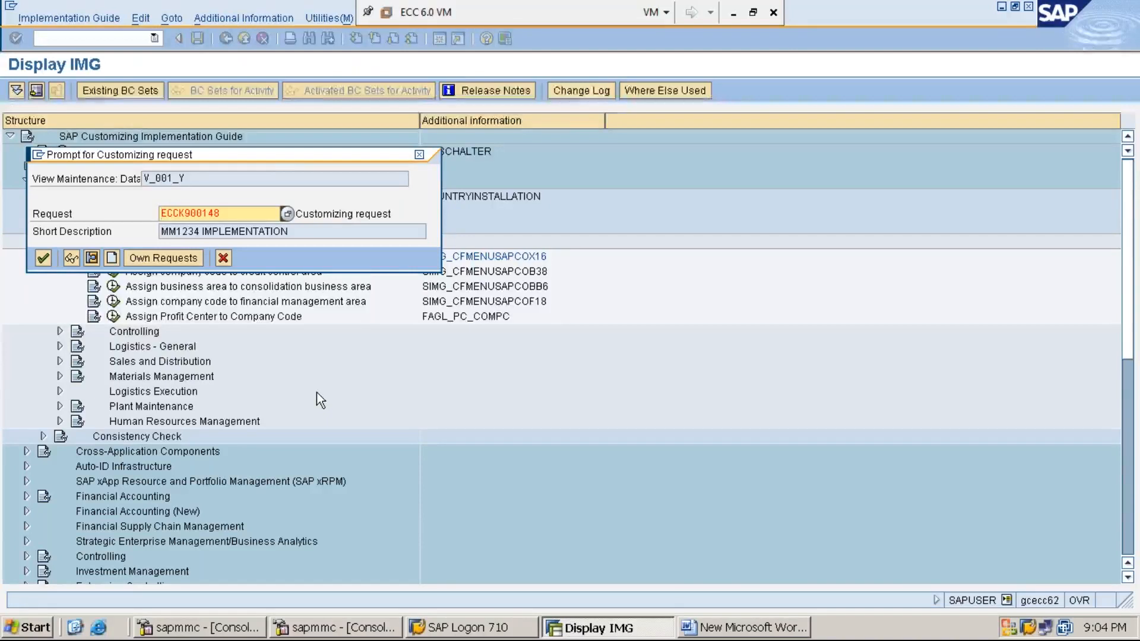
key("Return")
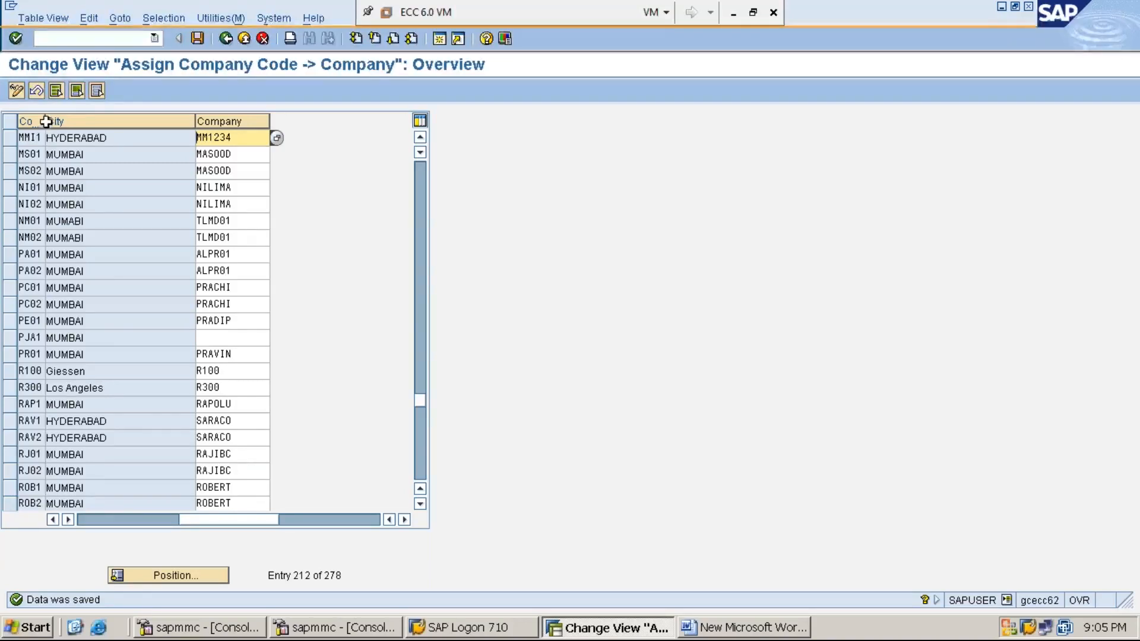
left_click_drag(45, 122, 86, 126)
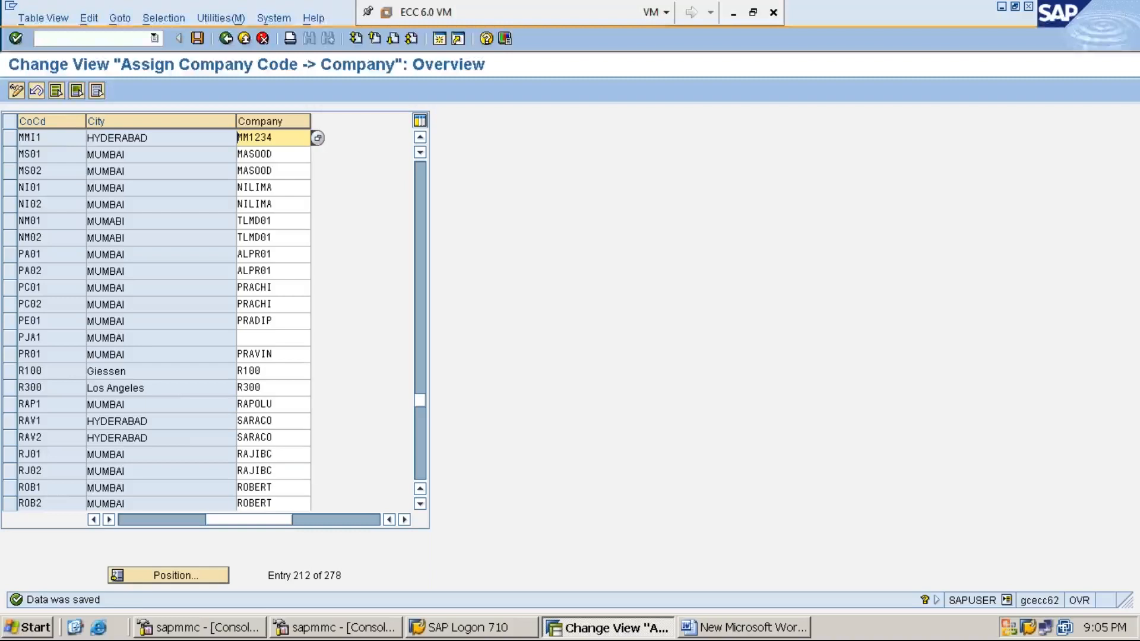
left_click(285, 143)
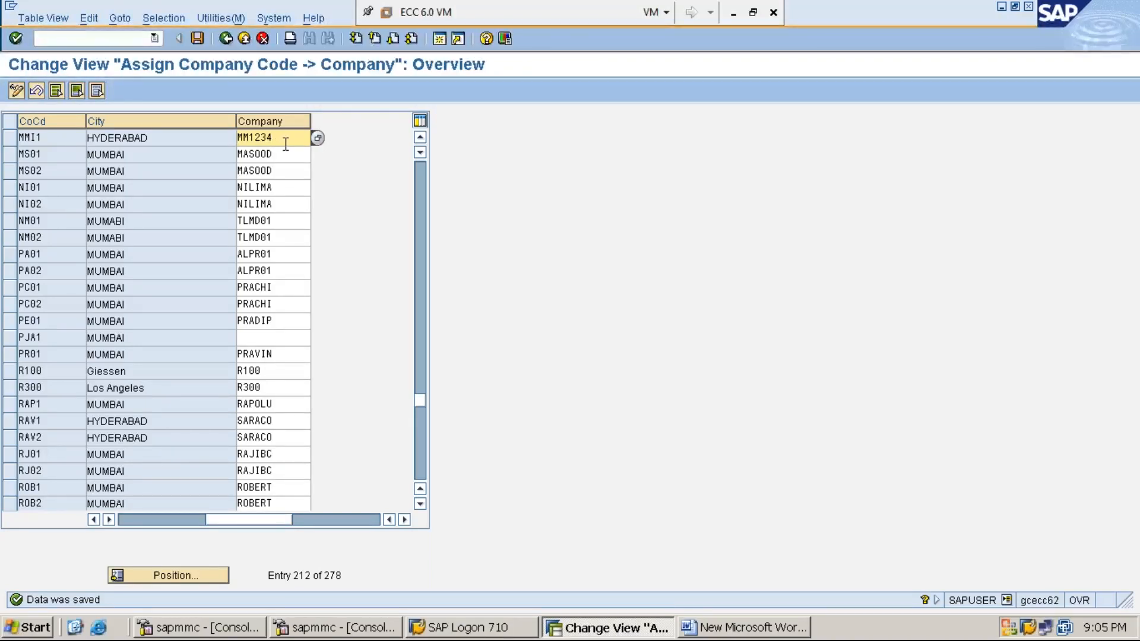
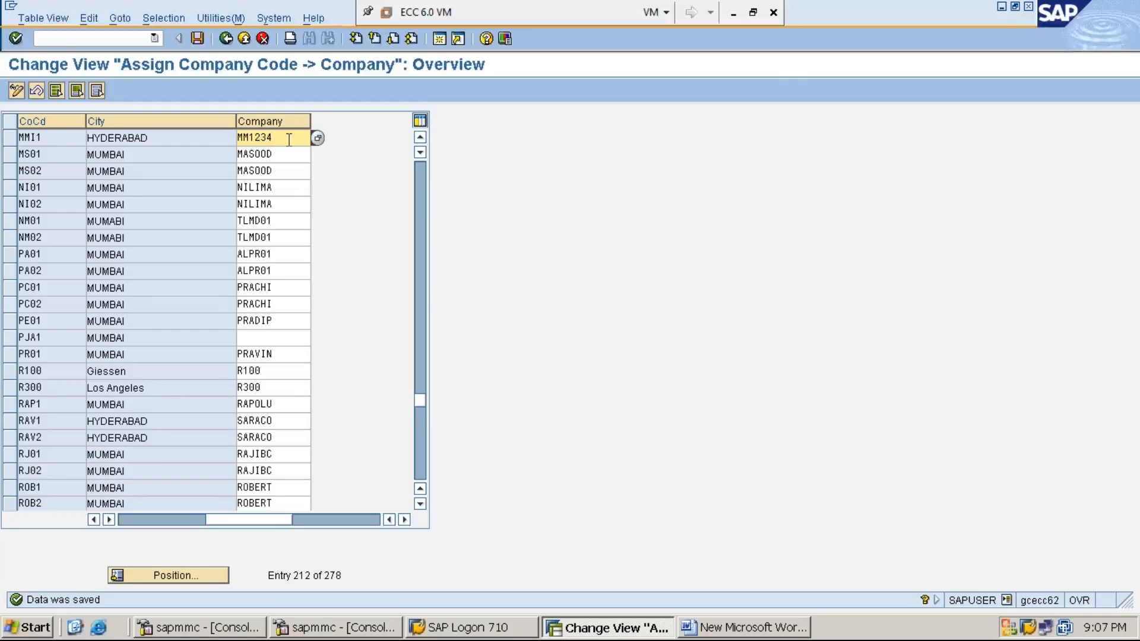
- Review the assignment of company code MMI1 to company MM1234 and return to the IMG structure
left_click_drag(290, 140, 230, 137)
key("ctrl+c")
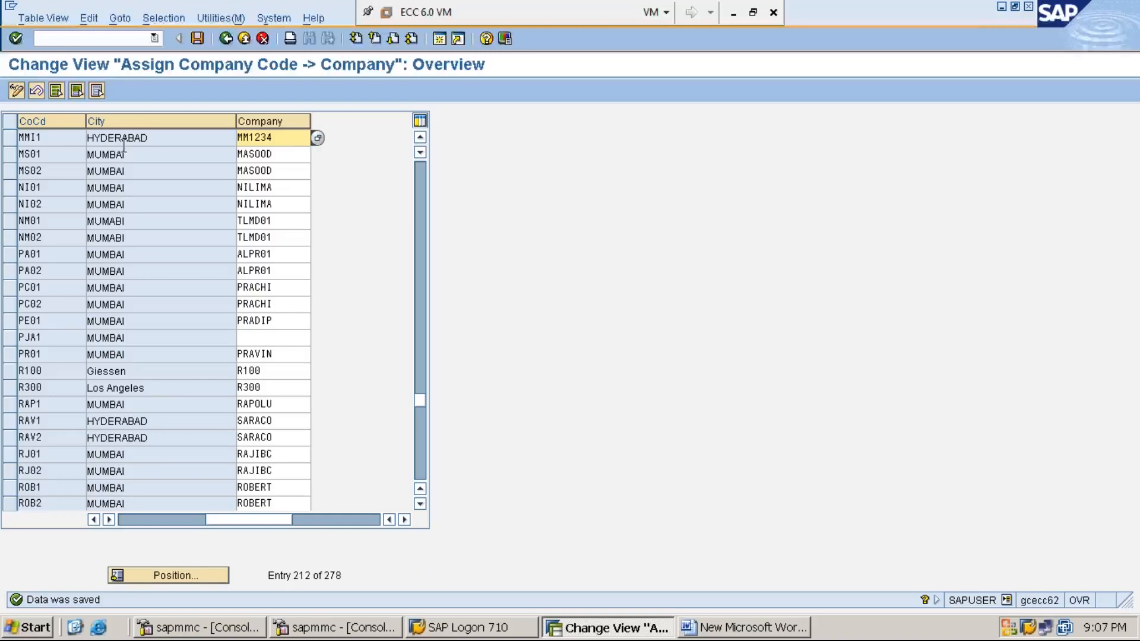
left_click(56, 137)
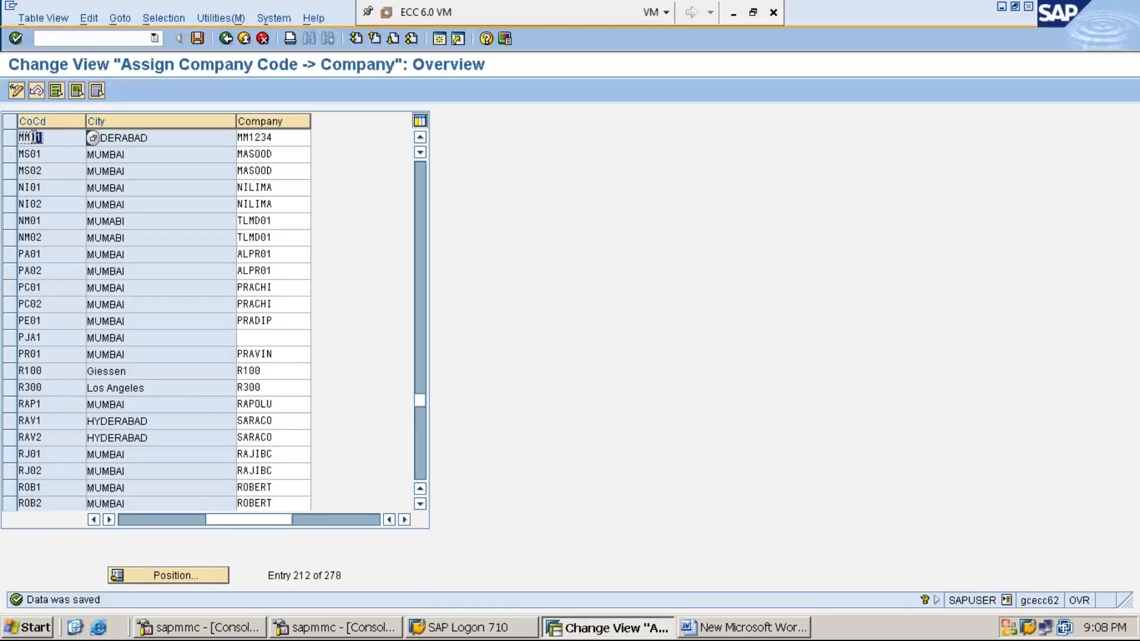
left_click(295, 139)
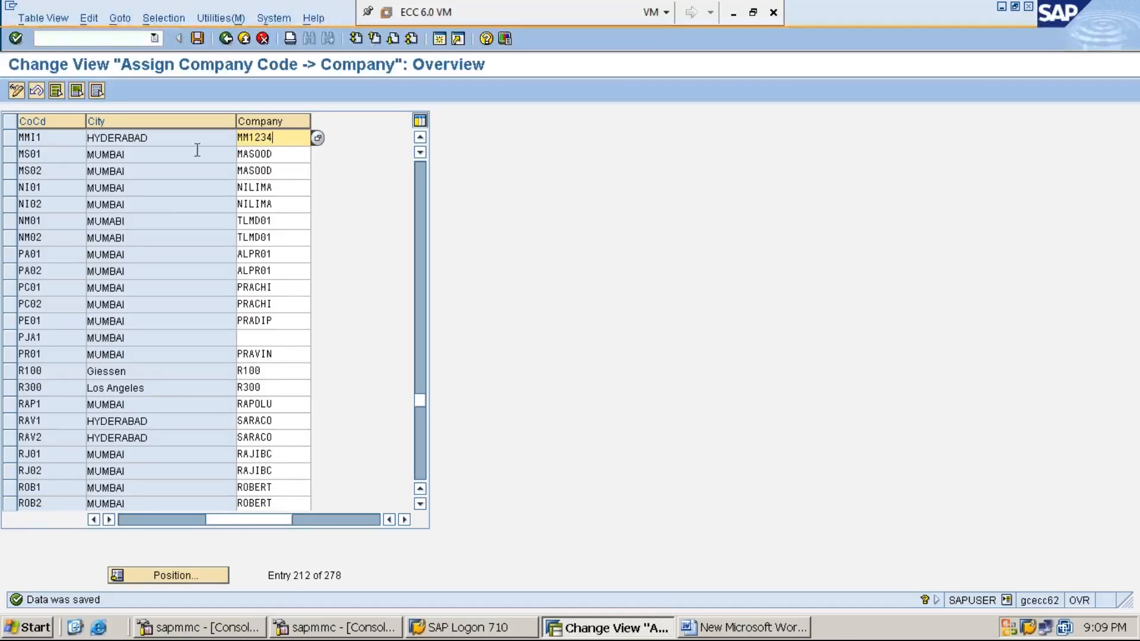
left_click(52, 138)
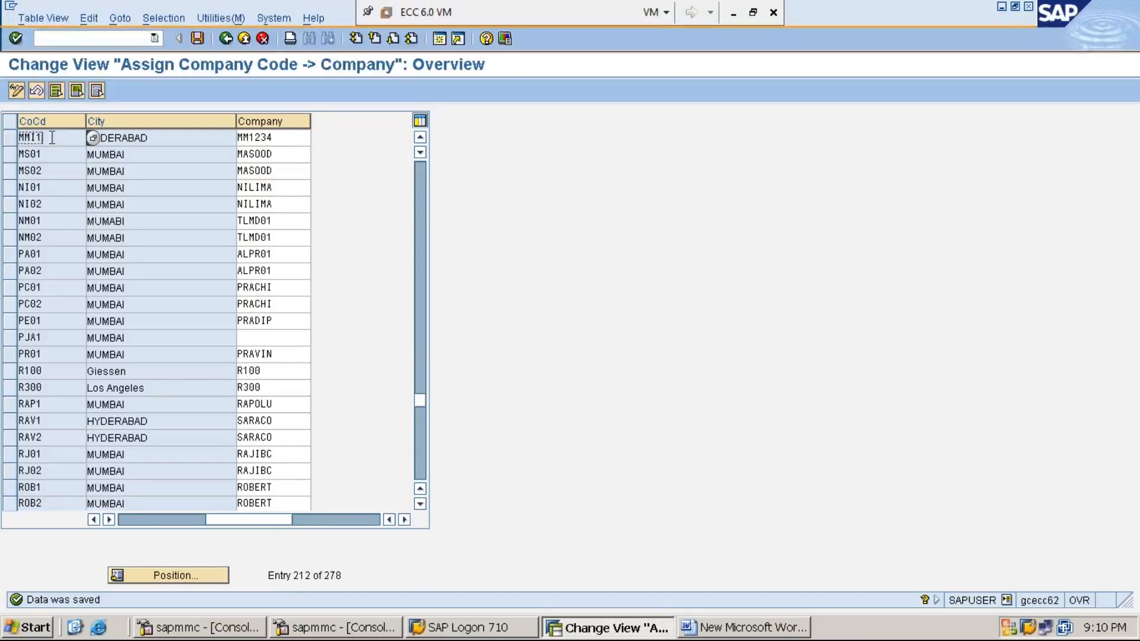
left_click(226, 39)
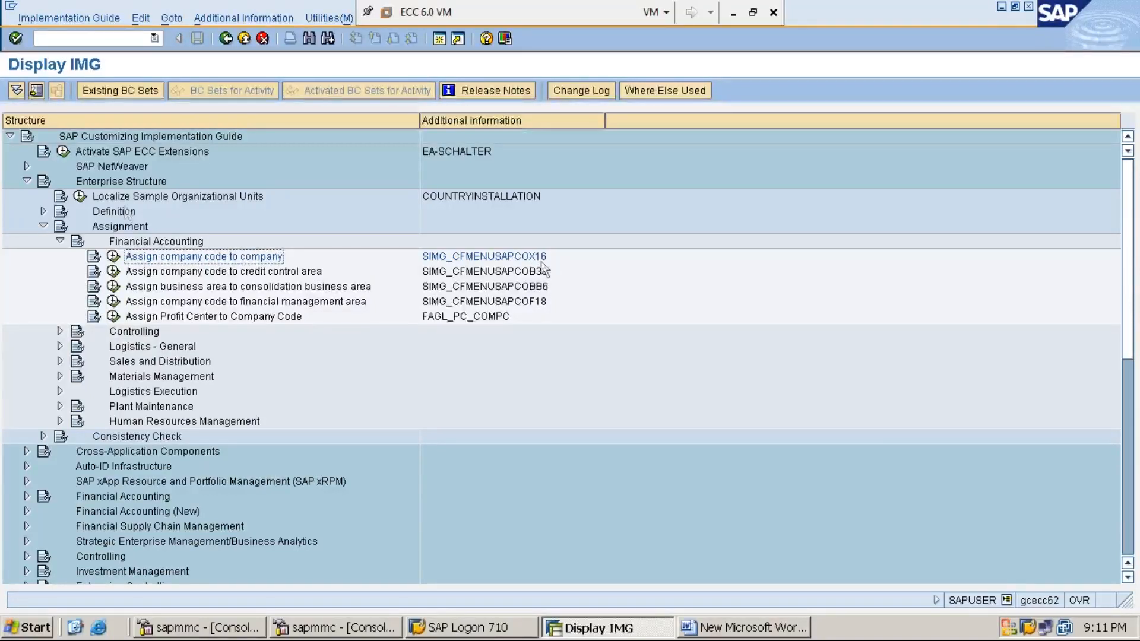
- Expand Definition, check the activity key of Edit, Copy, Delete, Check Company Code, and compare it with the Word notes before returning to SAP
left_click(124, 211)
double_click(125, 212)
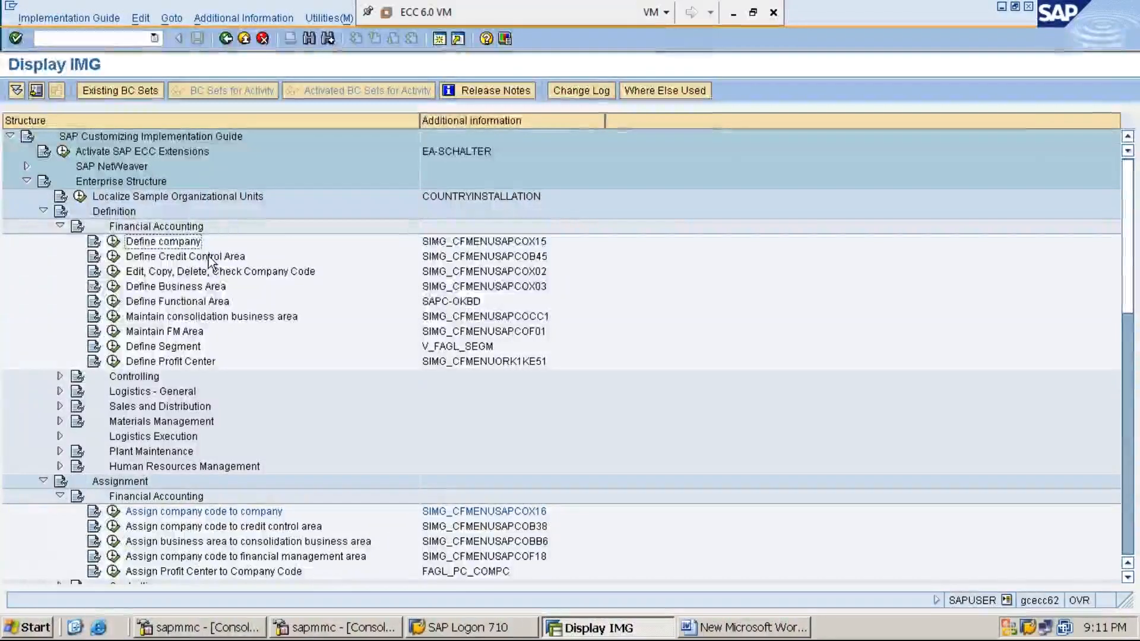
left_click(232, 272)
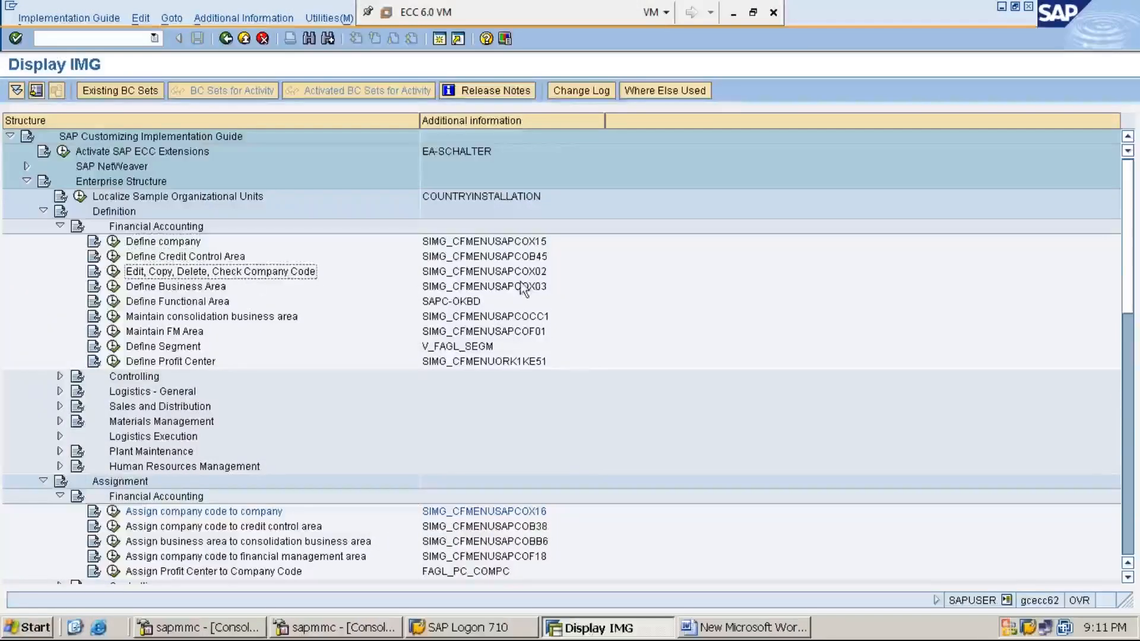
left_click(538, 274)
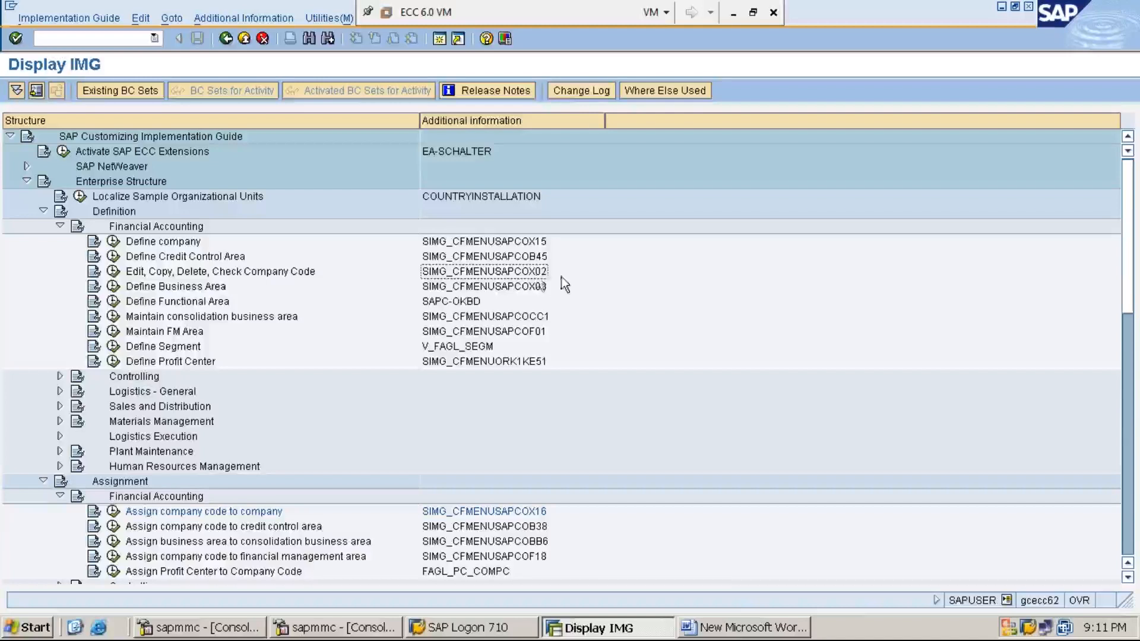
left_click(742, 628)
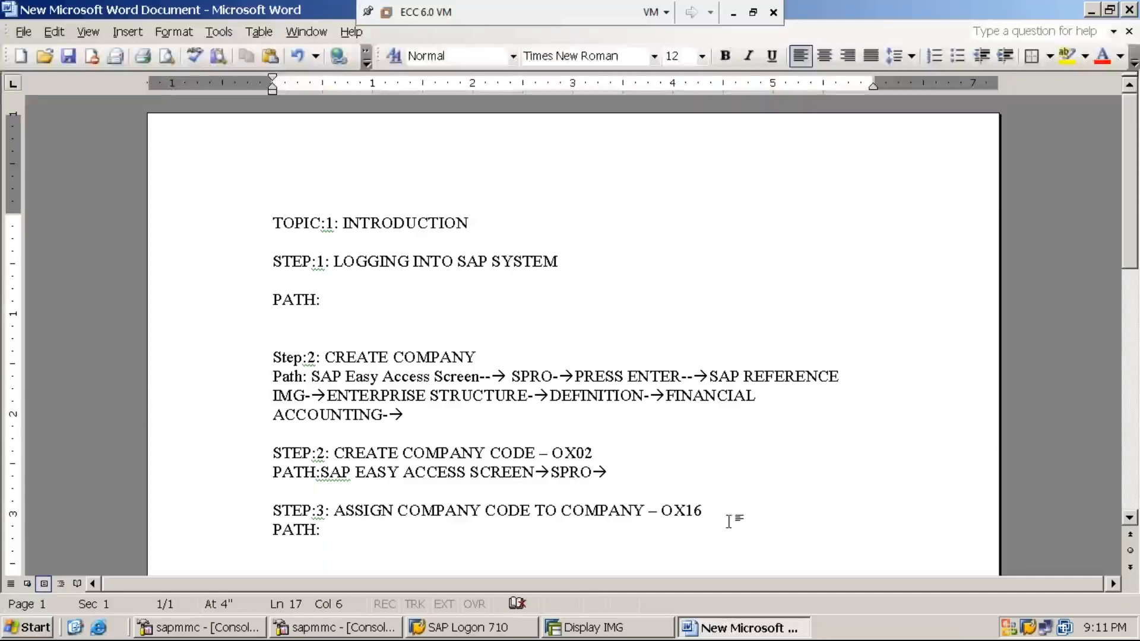
left_click(604, 628)
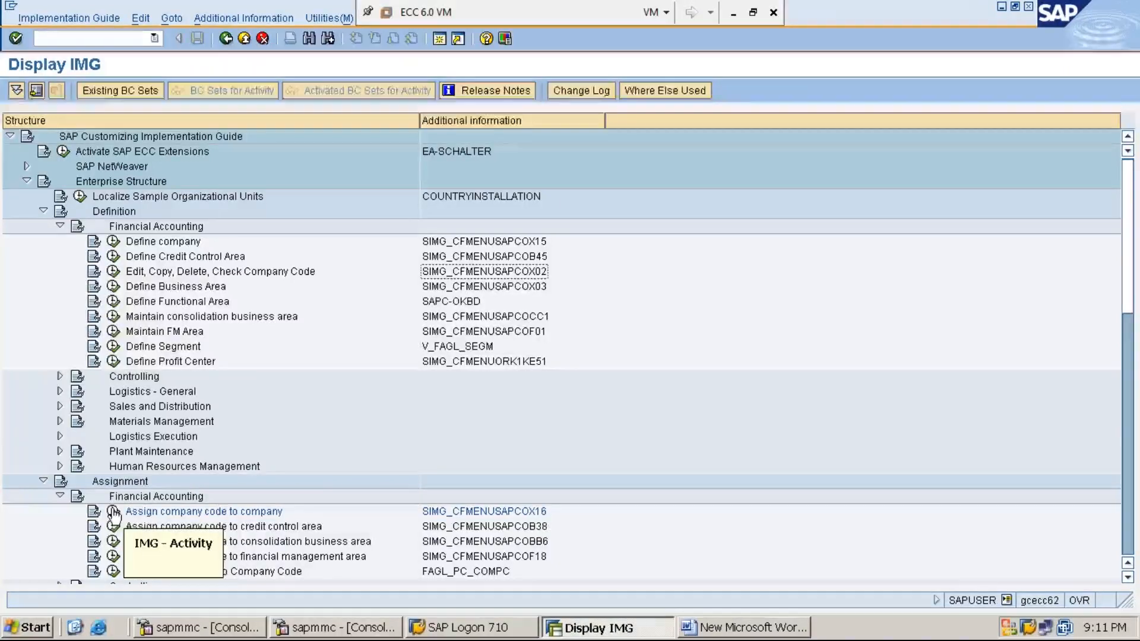
- Reopen the activity Assign company code to company to view its list, then return to the IMG and collapse the Definition node
left_click(60, 225)
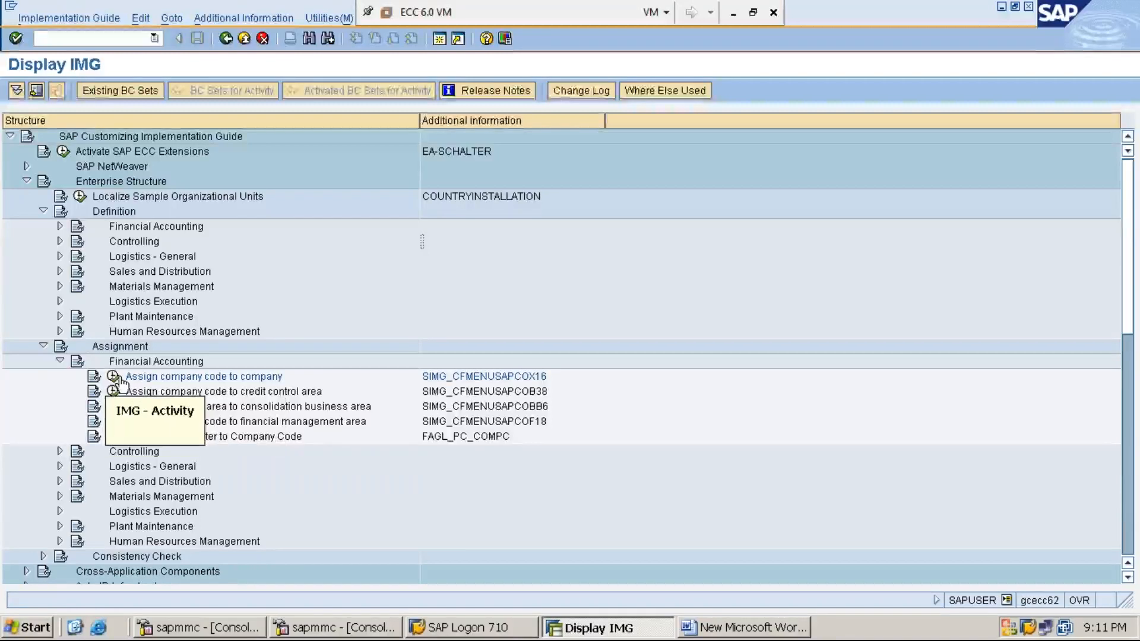
left_click(118, 377)
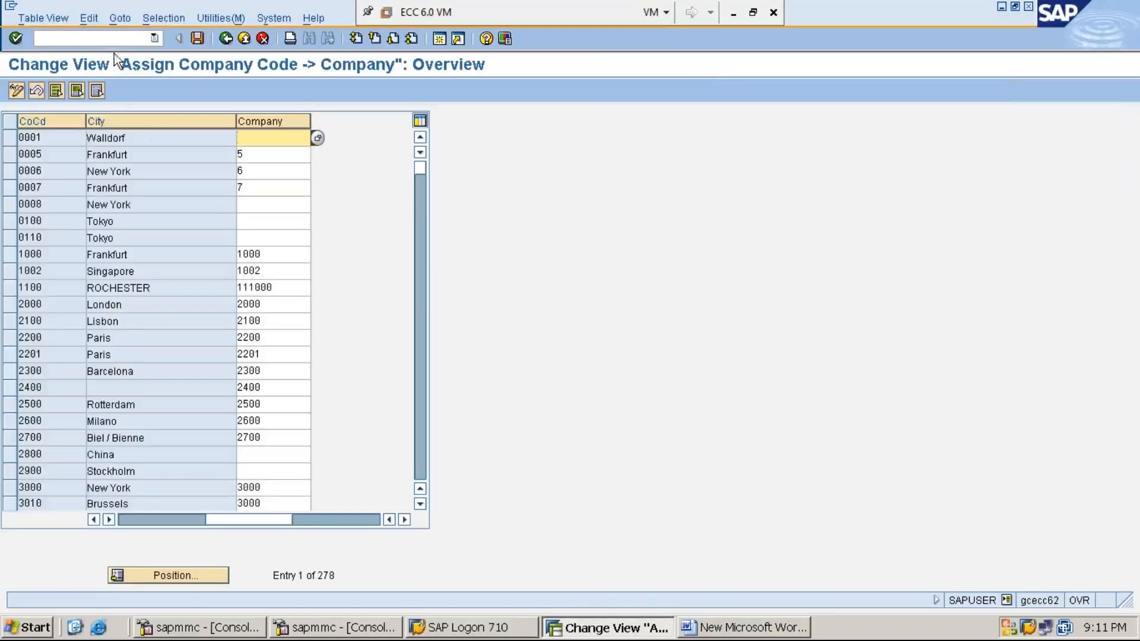
left_click(226, 39)
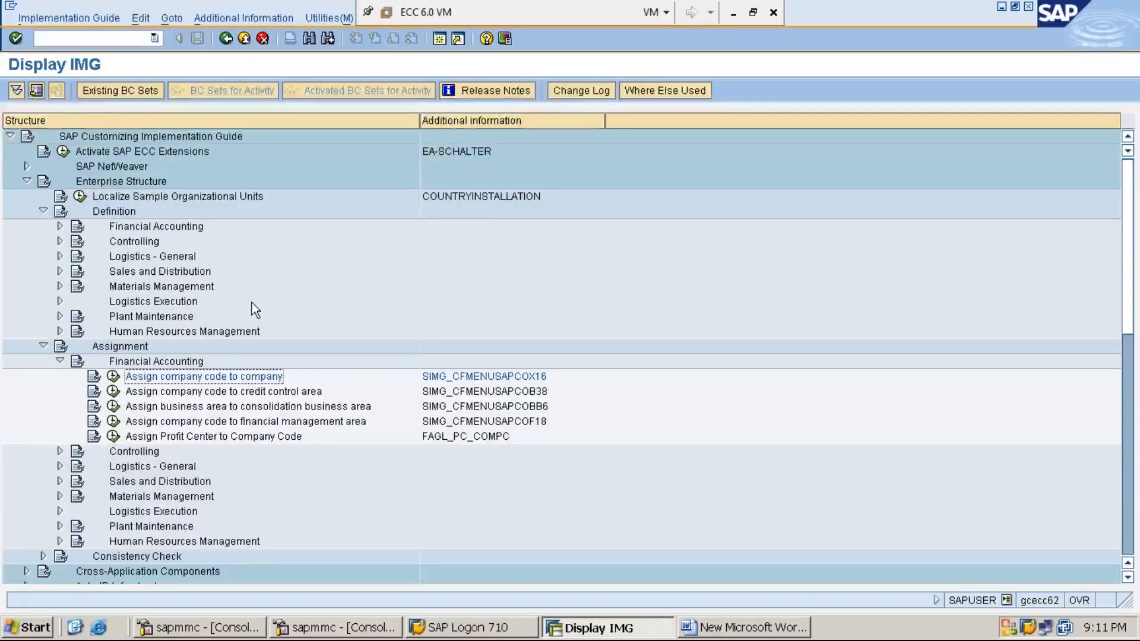
left_click(42, 212)
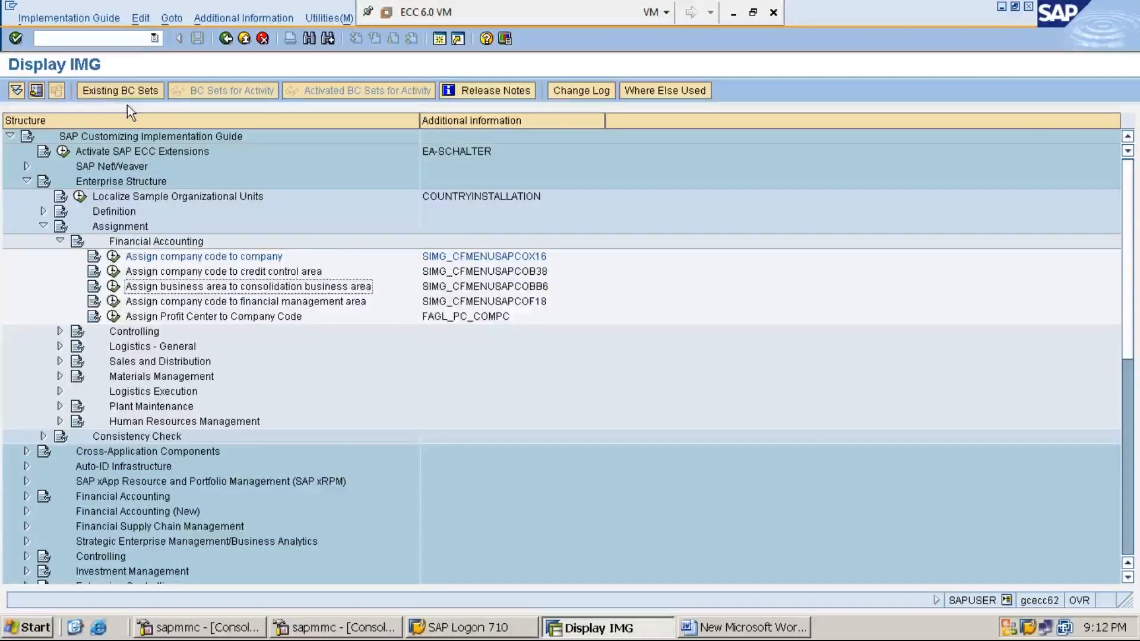
- Leave the IMG with /N, view the company assignment list through transaction OX16, and return to SAP Easy Access
left_click(136, 39)
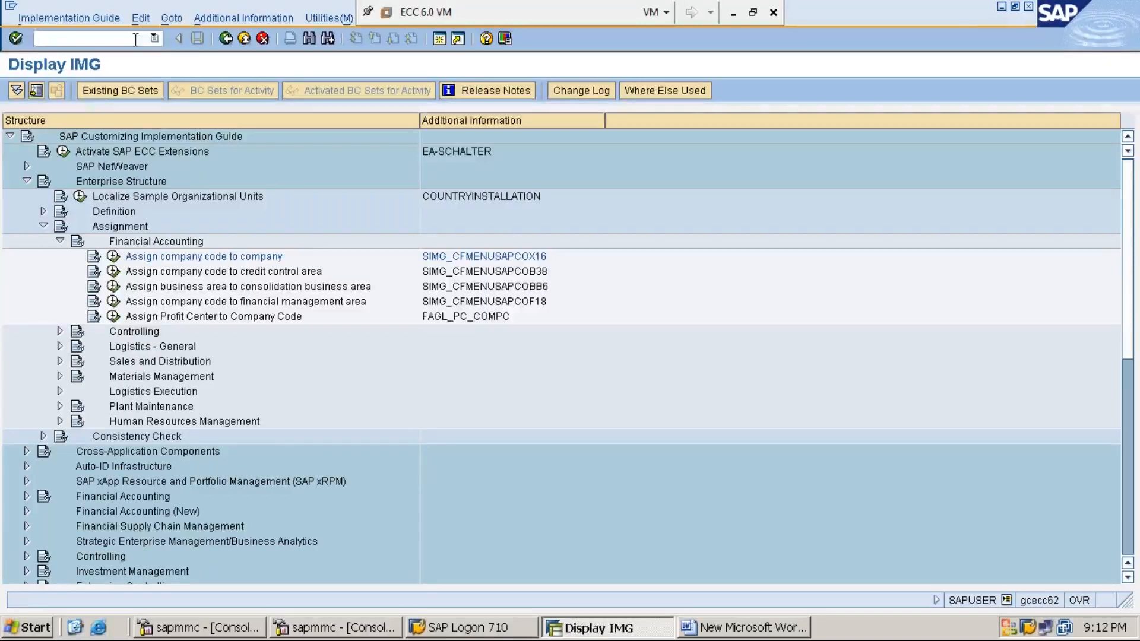
type("/N")
key("Return")
type("OX16")
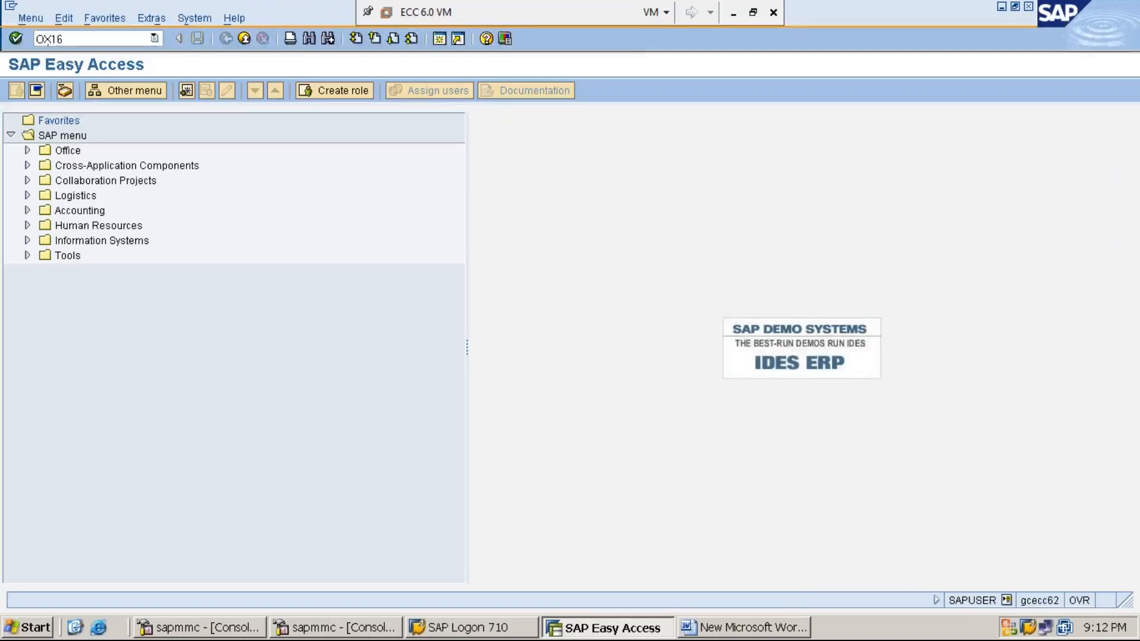
key("Return")
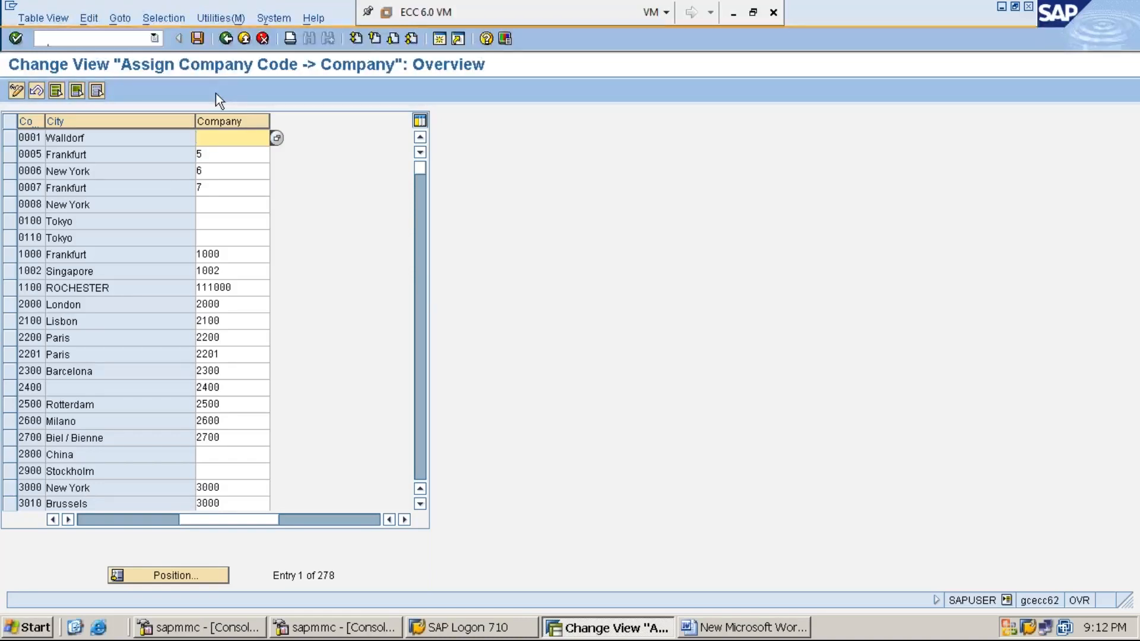
left_click(226, 39)
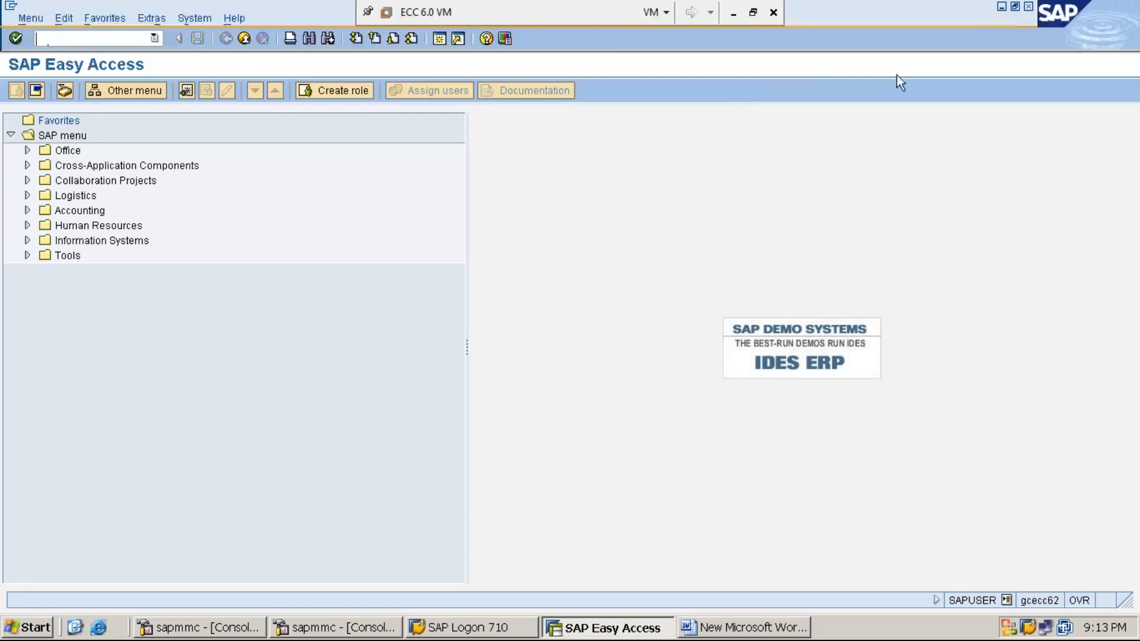
- Switch to Word and add the heading "STEP:4: CREATE BUSINESS AREA – OX03" below the step 3 path, leaving a blank line between
left_click(1000, 8)
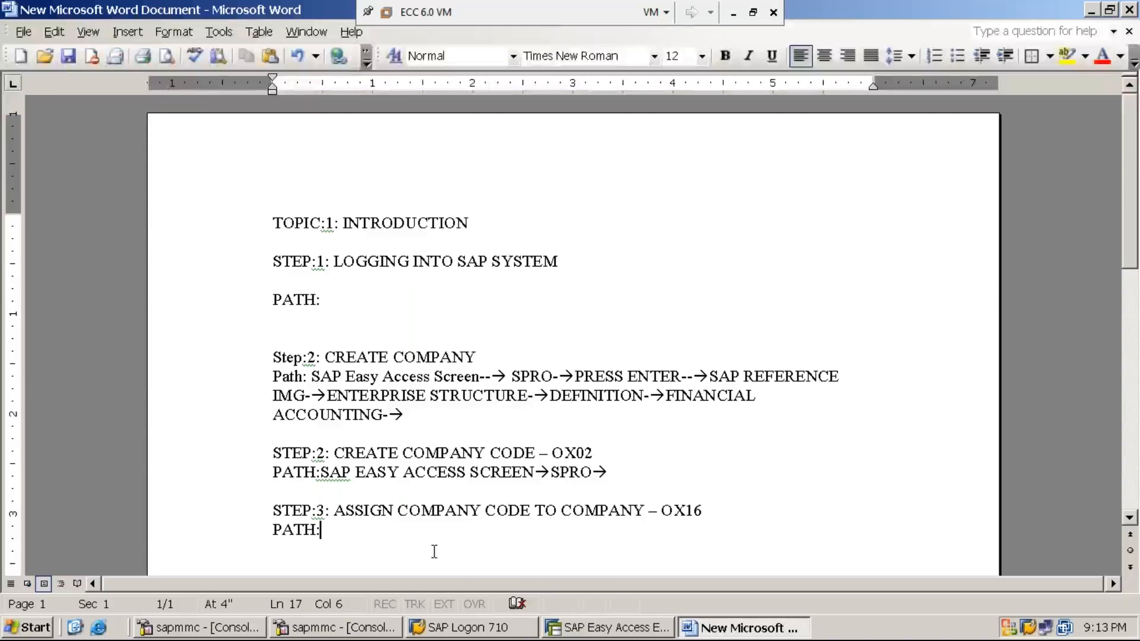
key("Return")
key("Return")
type("STEP")
type(":4: ")
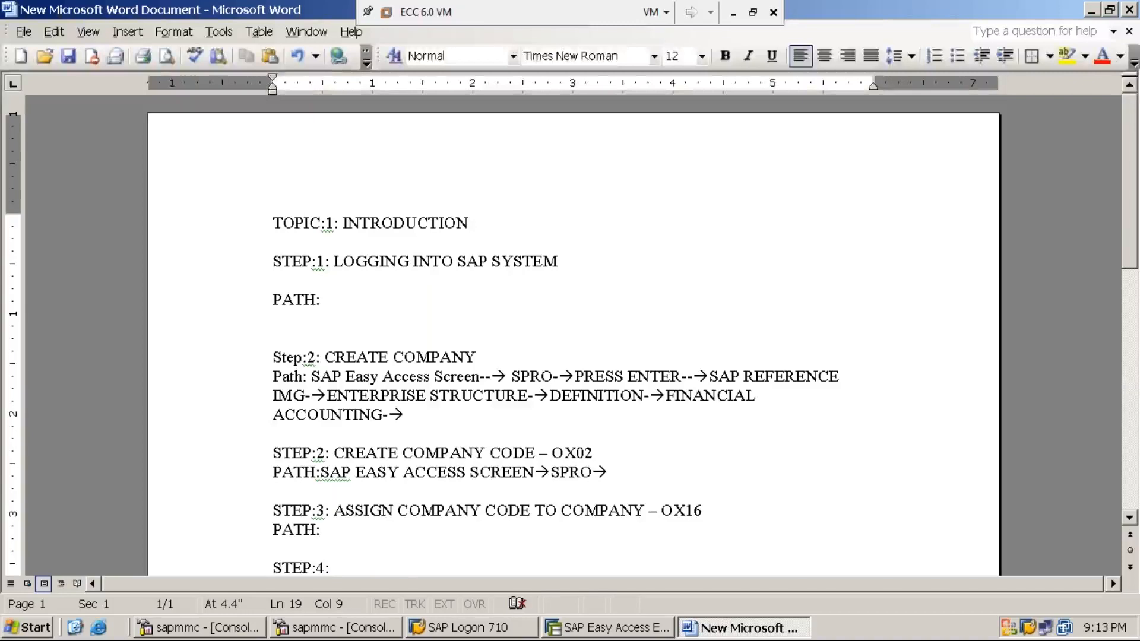
type("CREATE")
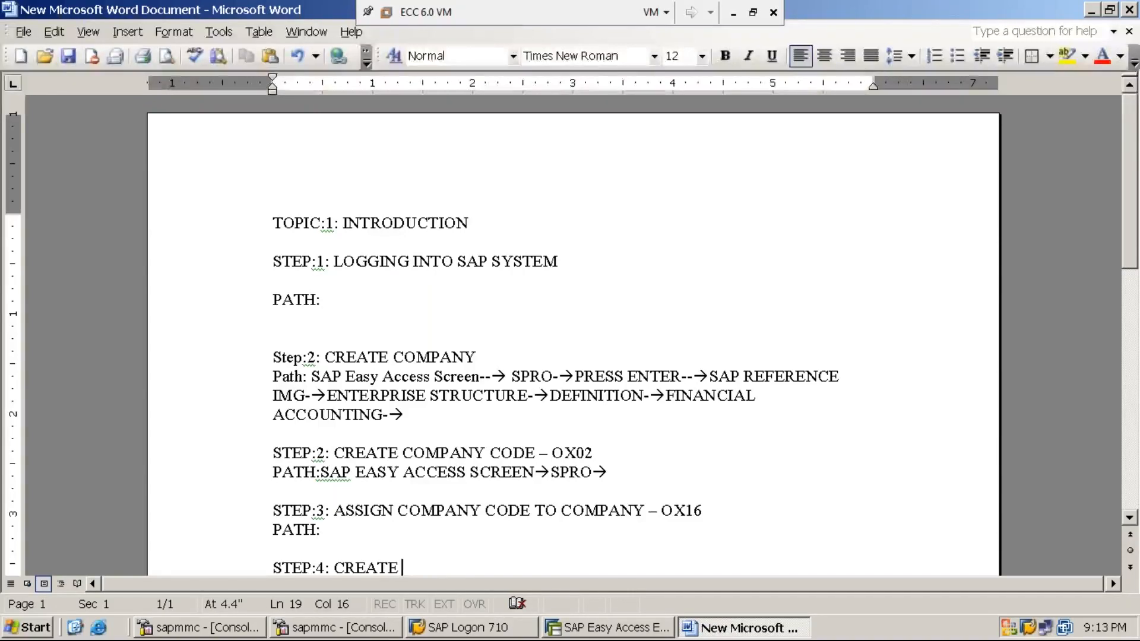
type("BUSIN")
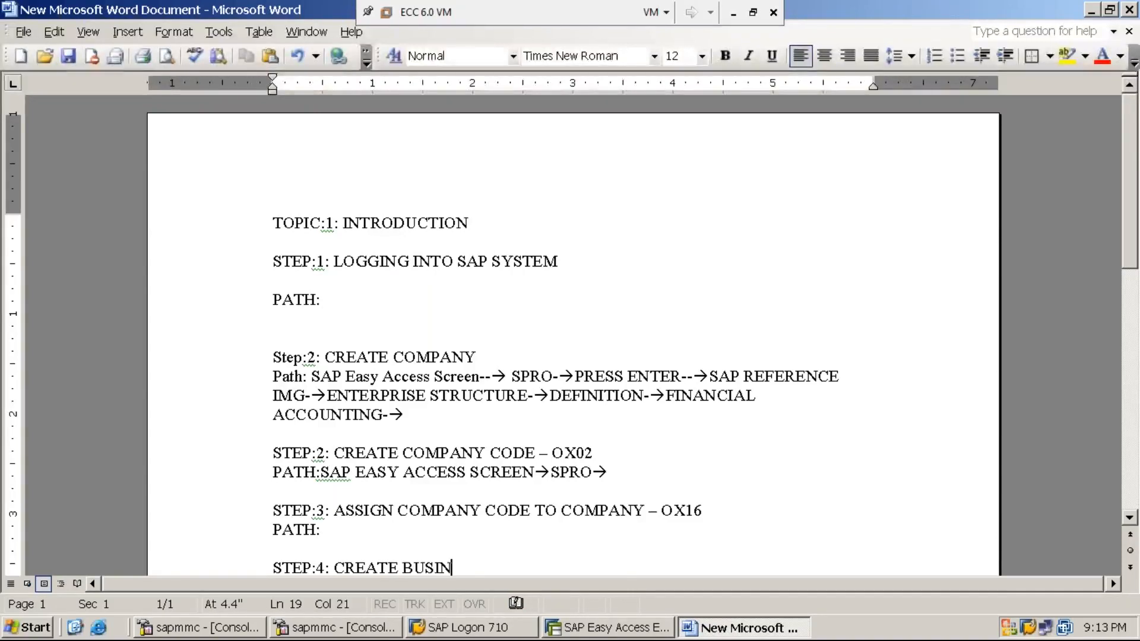
type("ESS AR")
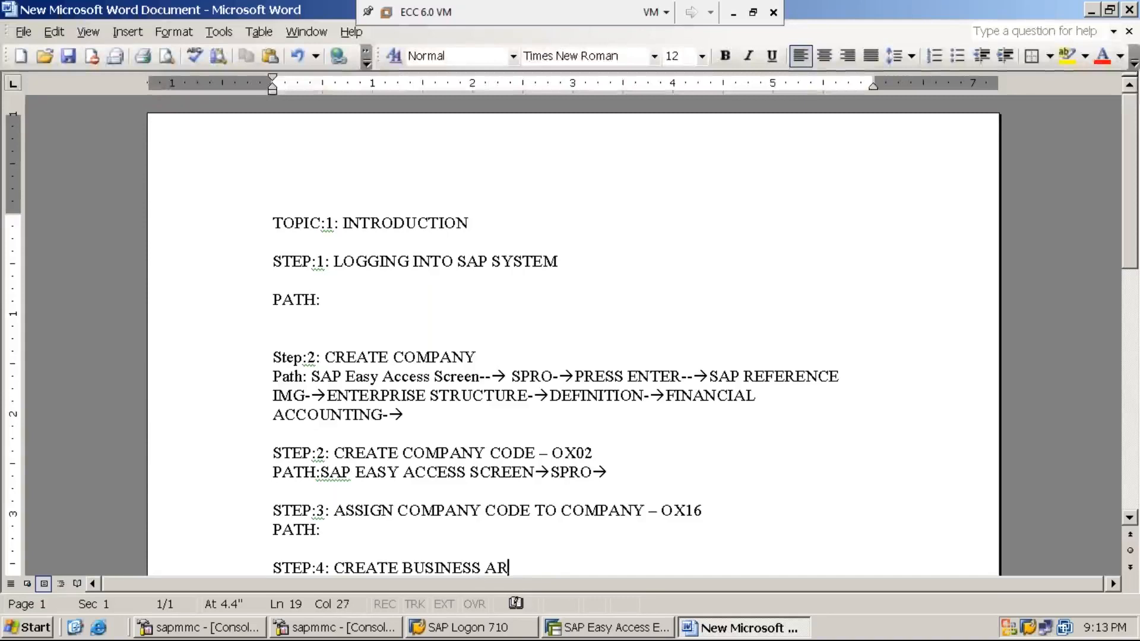
type("EA -")
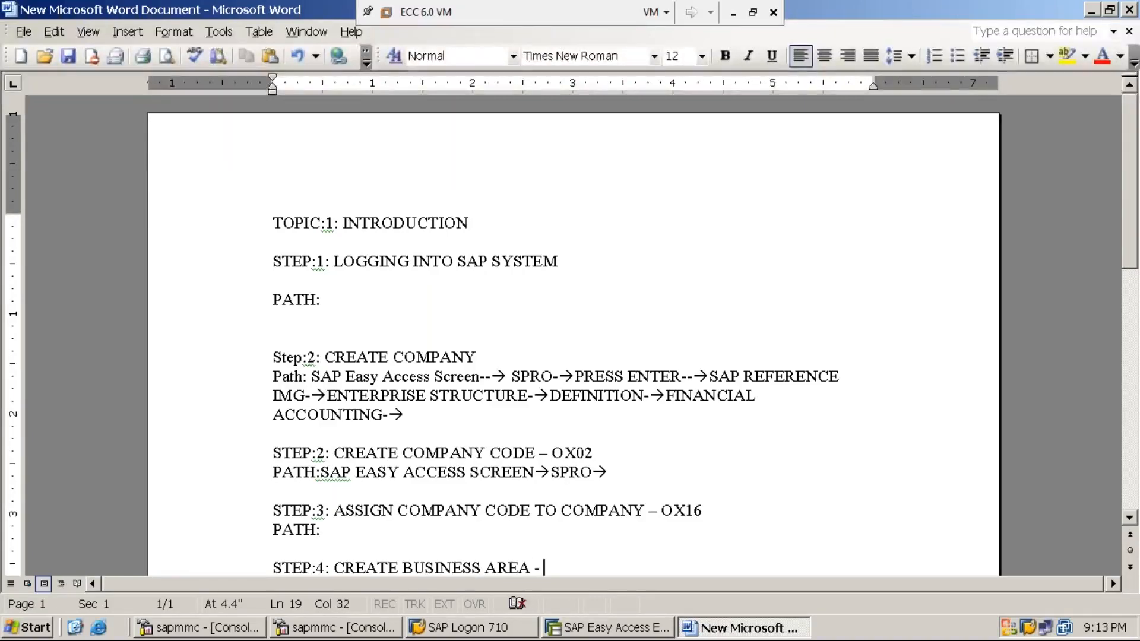
left_click(1129, 518)
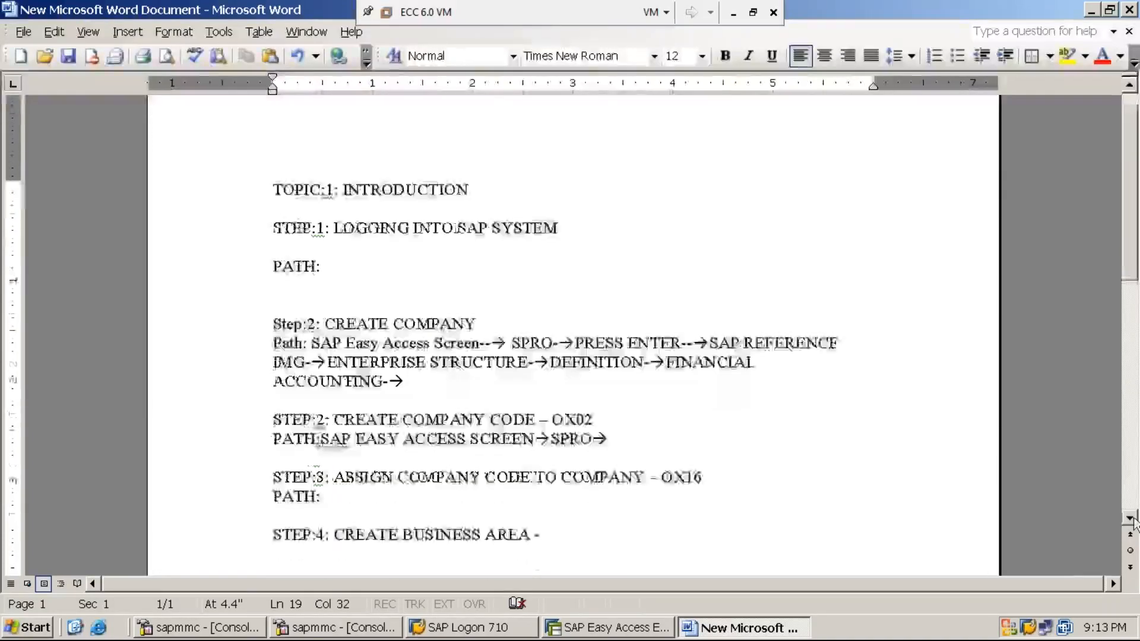
type("OX03")
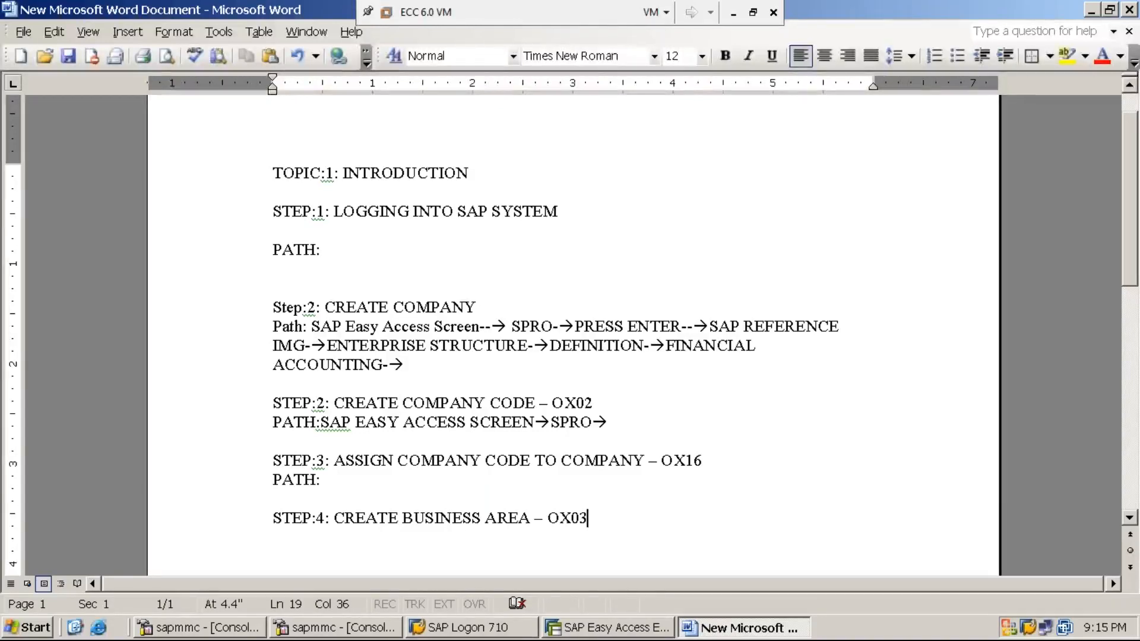
- Switch to SAP, open the company code overview, and position its list on company code MMI1
left_click(630, 628)
type("OX03")
key("Return")
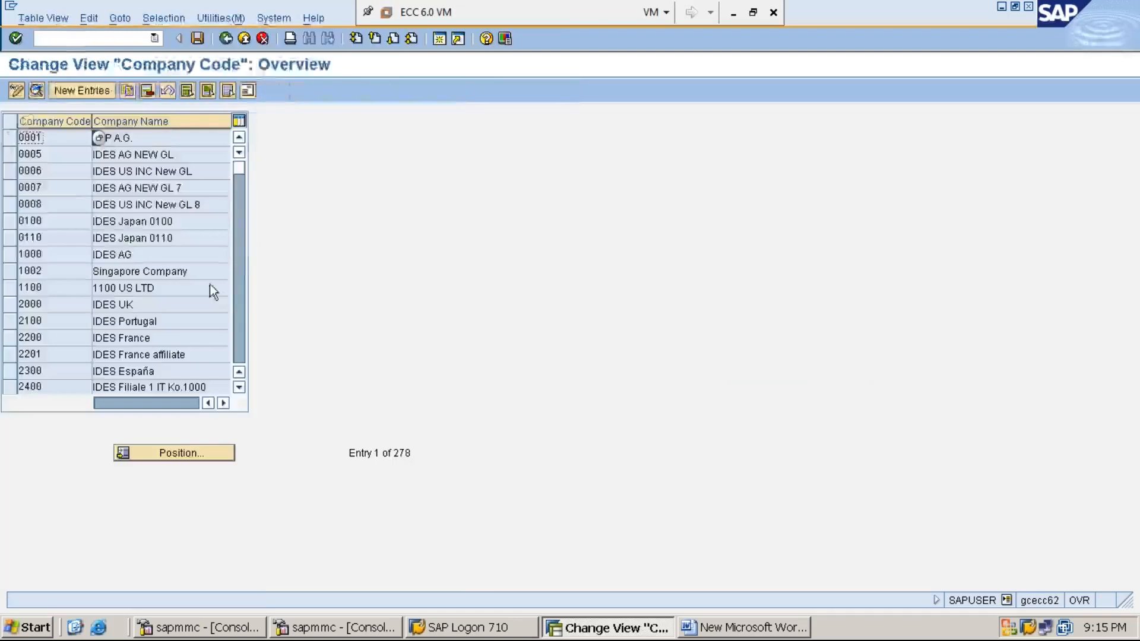
left_click(188, 456)
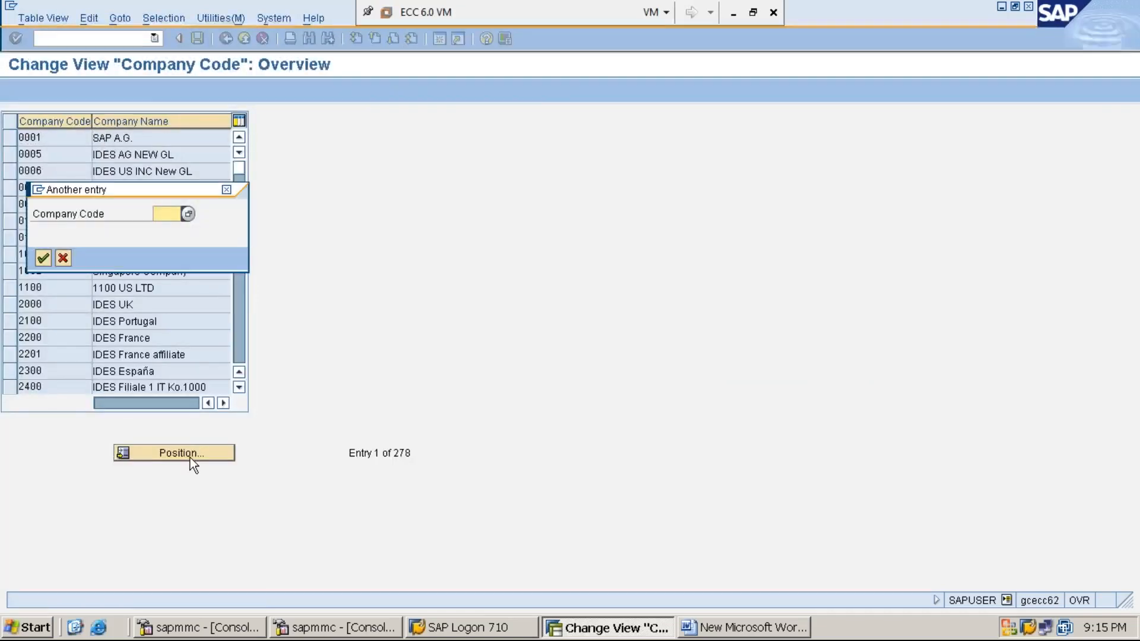
type("MMI1")
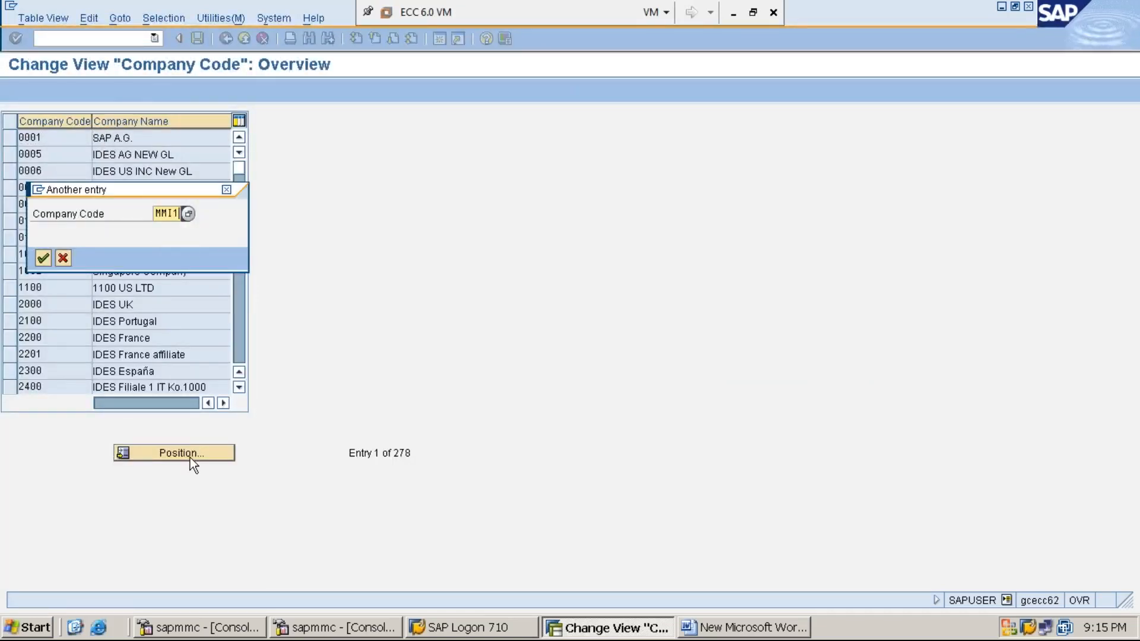
key("Return")
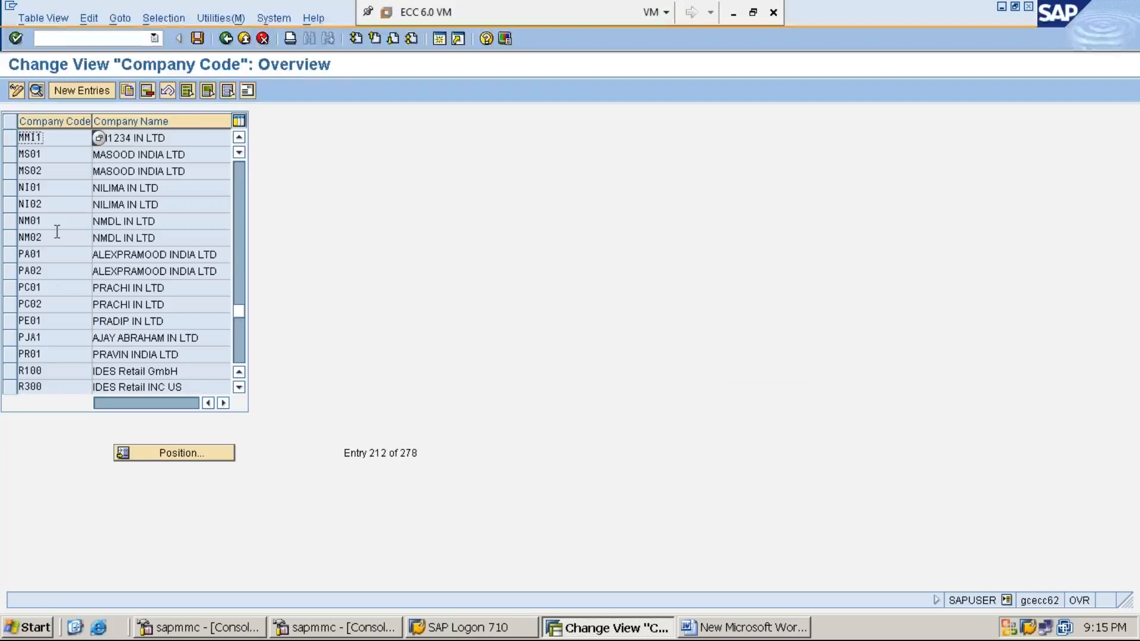
- Select the row of company code MMI1 to examine its code and company name, and return to SAP Easy Access
left_click(11, 142)
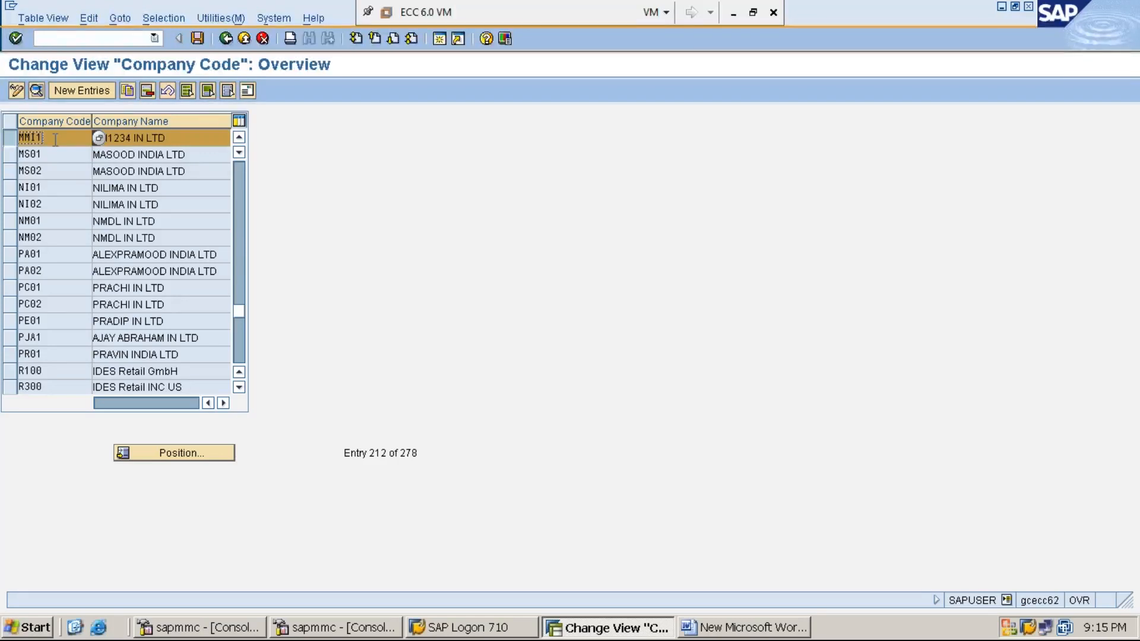
left_click(188, 137)
left_click(53, 140)
left_click(227, 38)
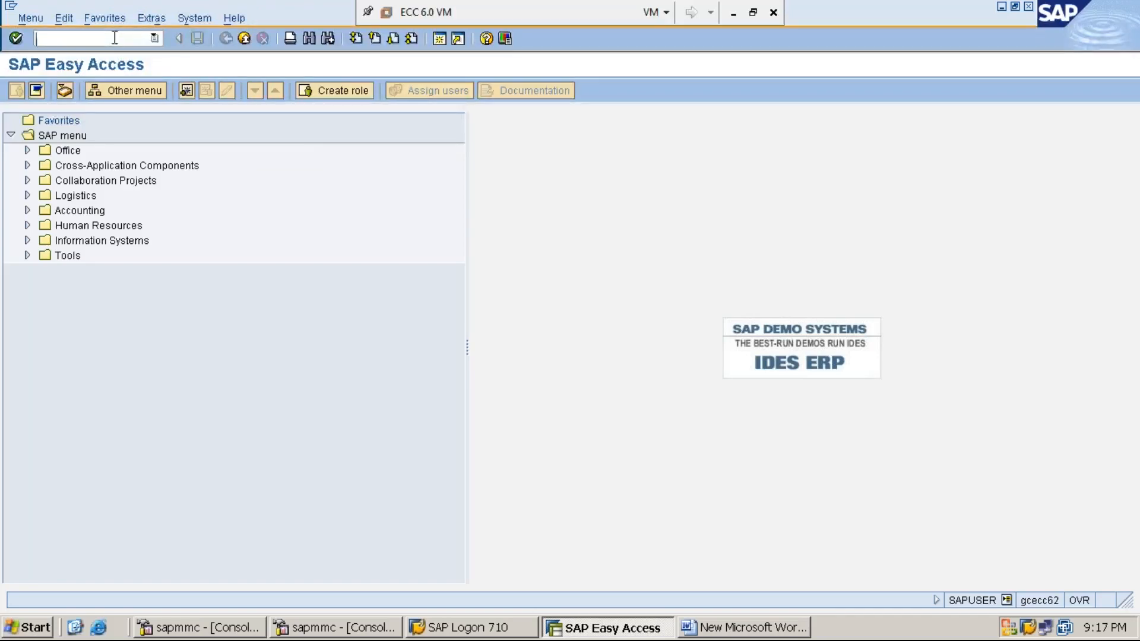
- Open the Customizing: Execute Project screen with transaction SPRO and return to SAP Easy Access
type("SPRO")
key("Return")
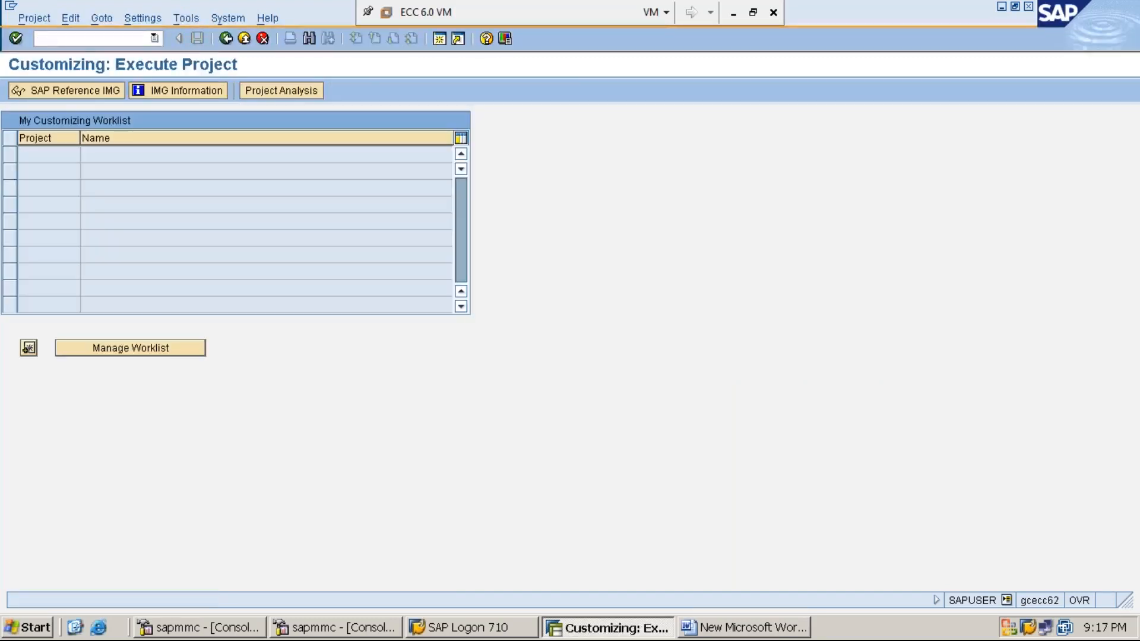
left_click(226, 40)
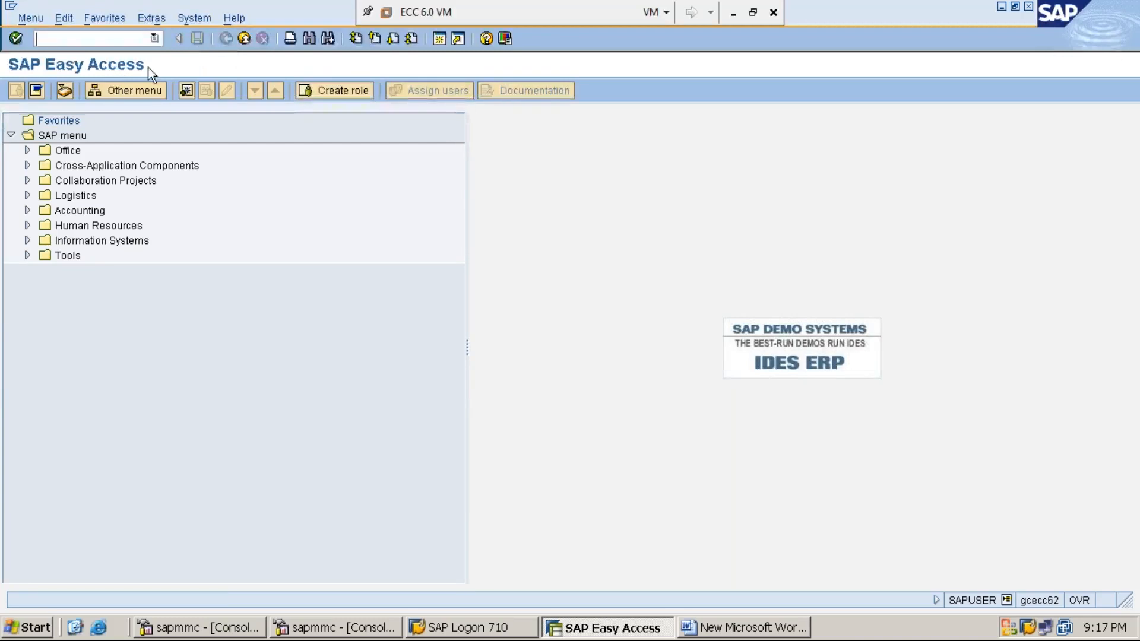
- Open the SAP Reference IMG from the SPRO transaction
type("SPRO")
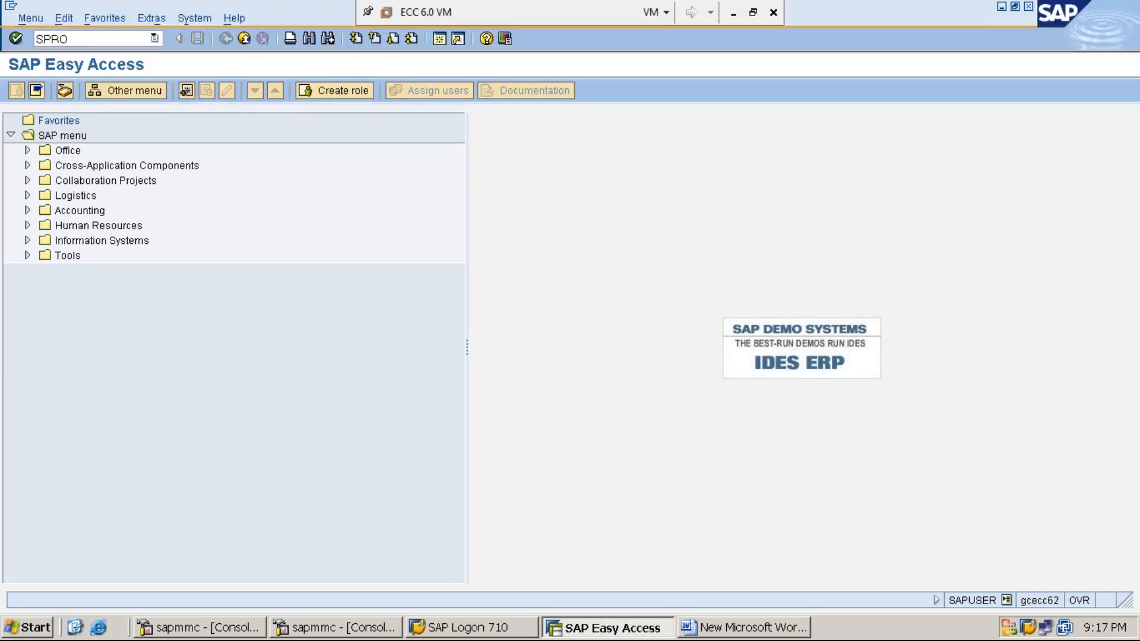
key("Return")
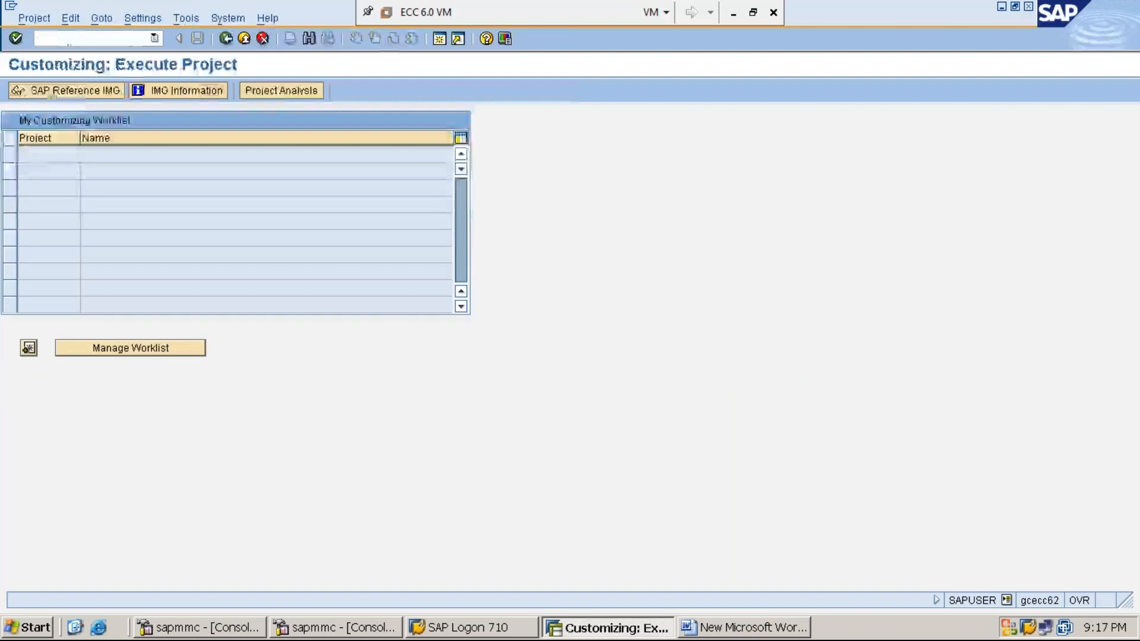
left_click(91, 91)
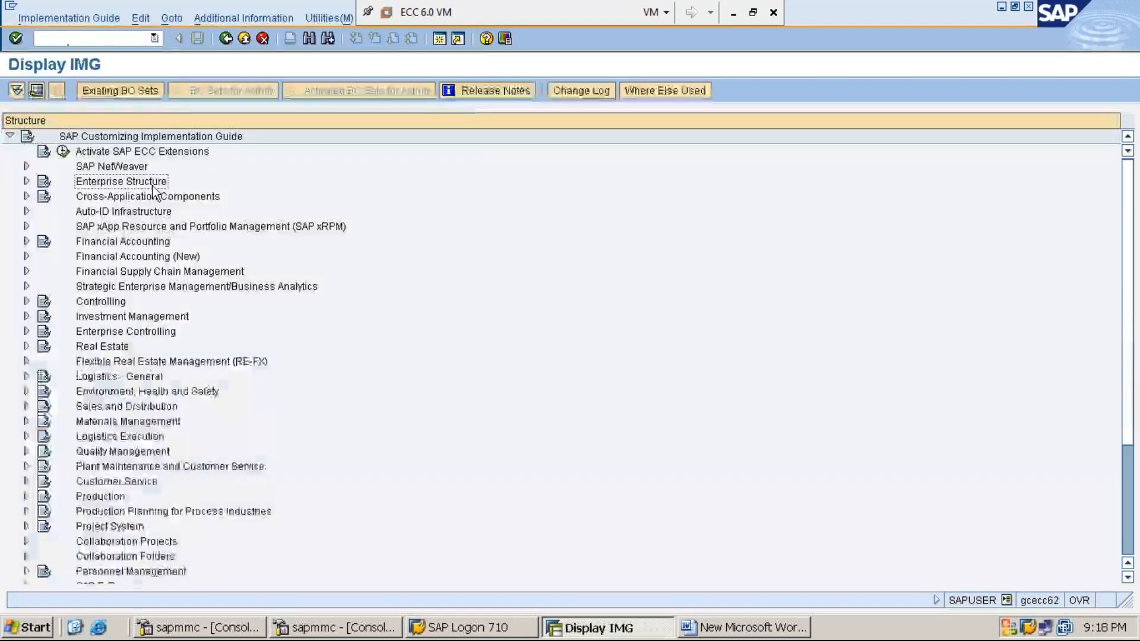
- Expand Enterprise Structure, its Definition node, and the Financial Accounting node inside it in the implementation guide
double_click(152, 186)
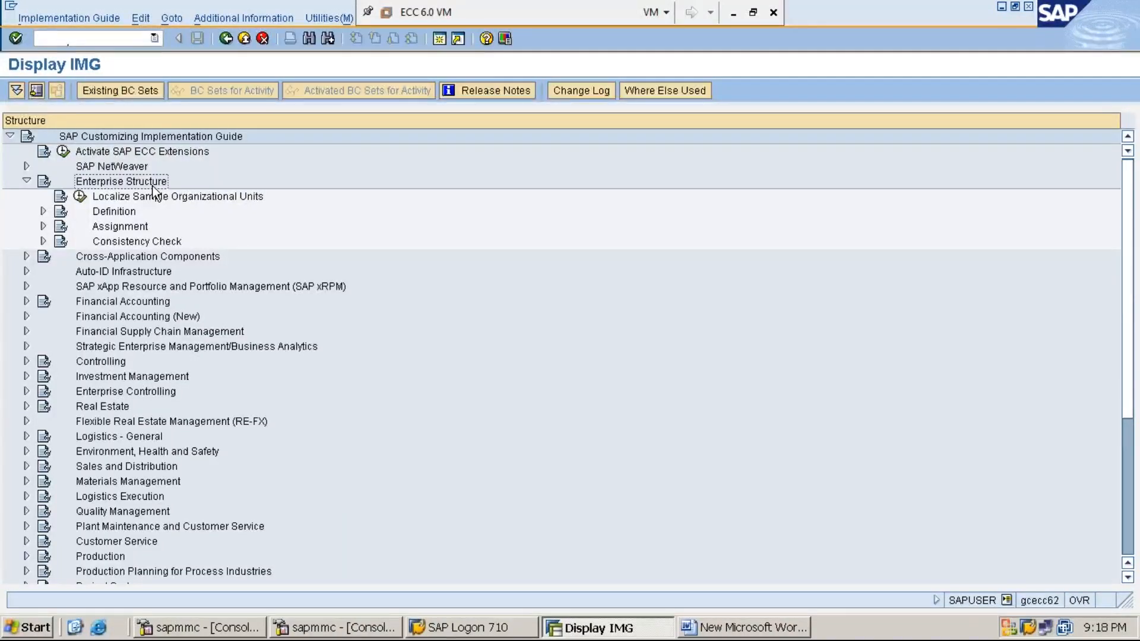
key("Down")
key("Down")
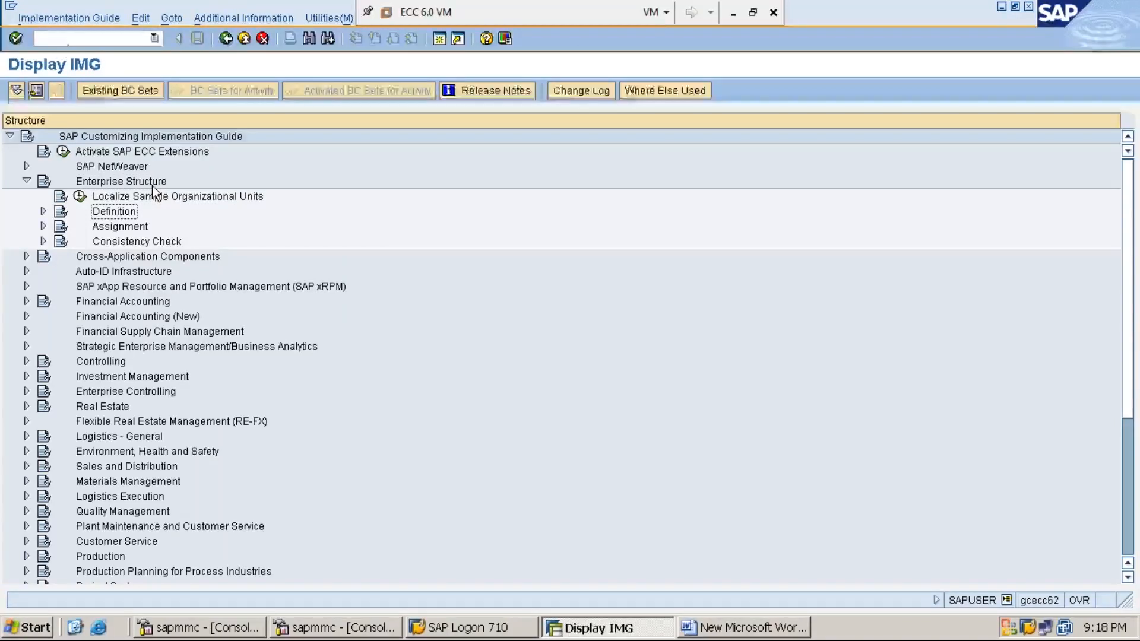
key("Right")
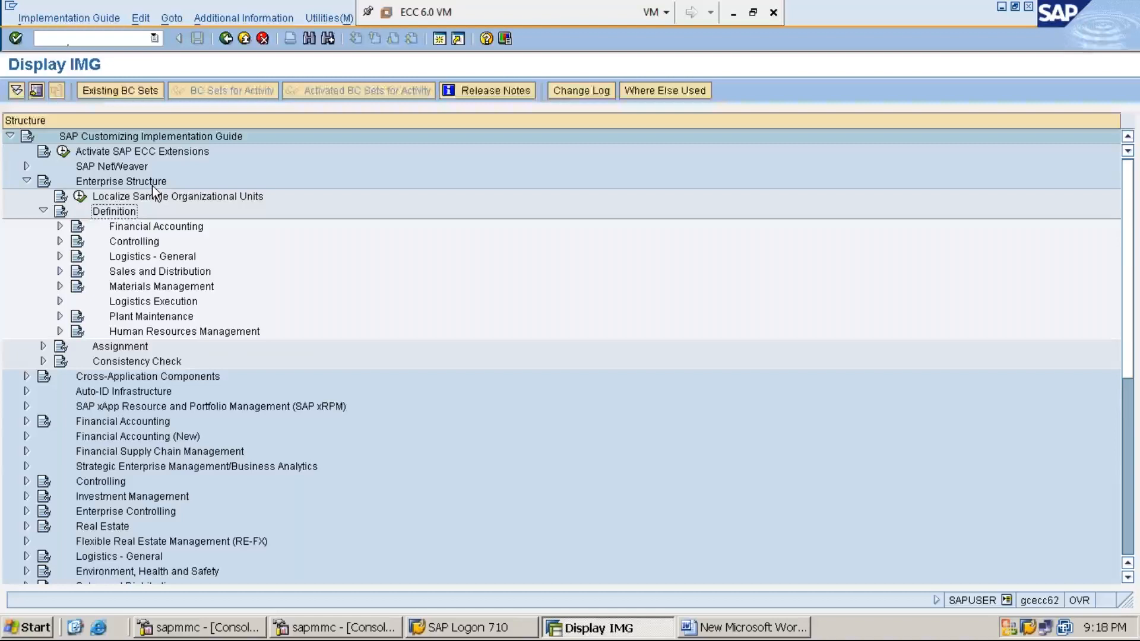
key("Down")
key("Right")
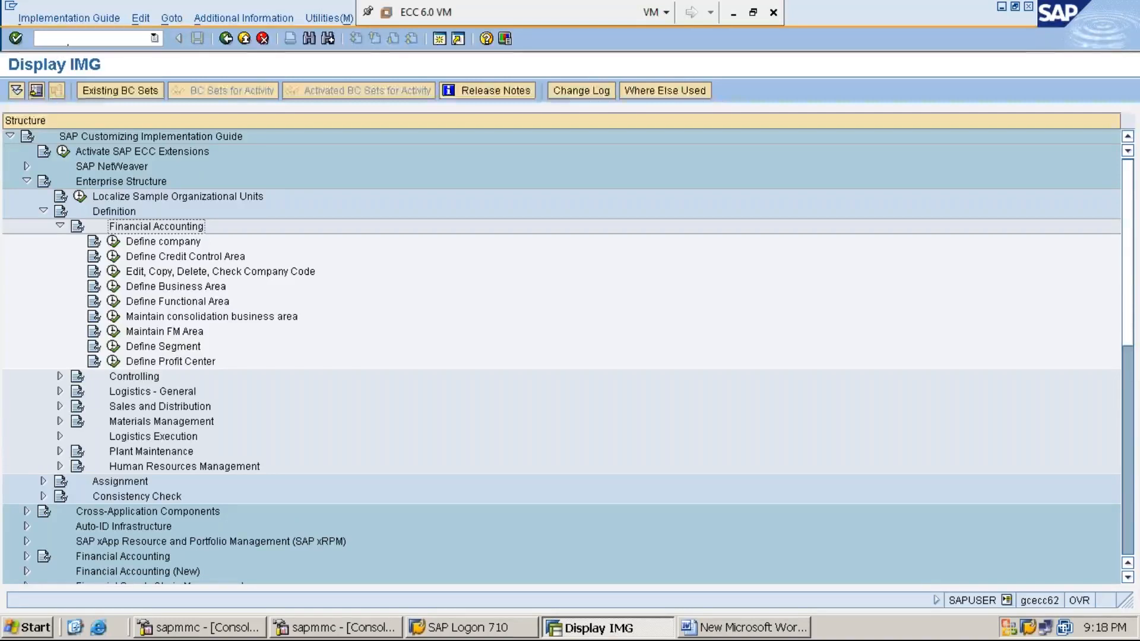
- Display the technical names of the IMG activities as additional information beside the structure
left_click(260, 19)
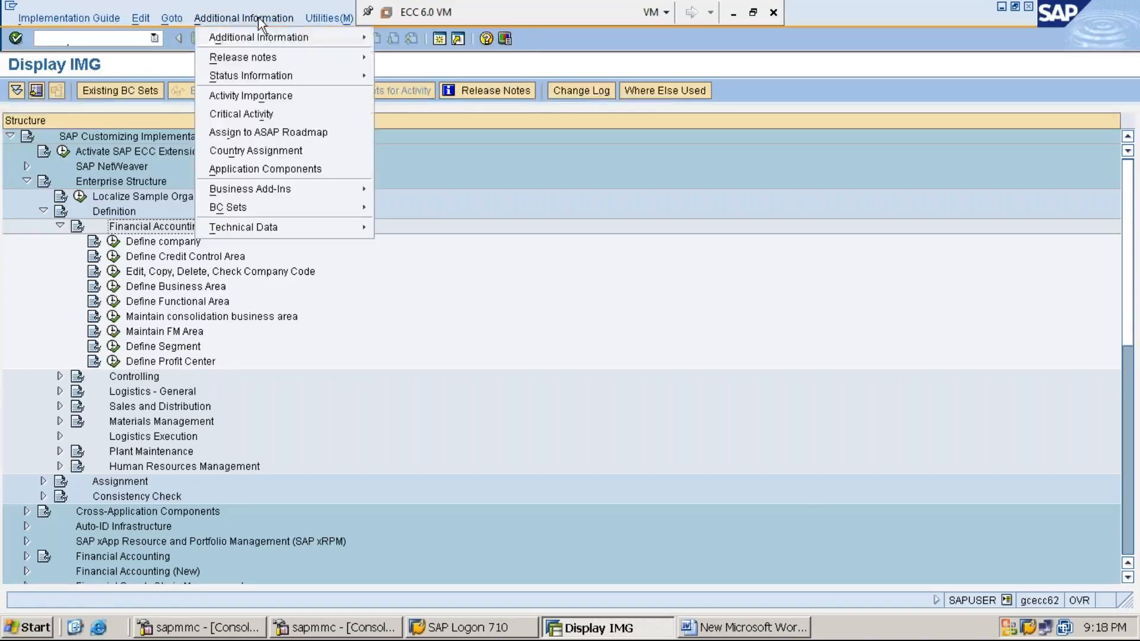
mouse_move(259, 36)
mouse_move(397, 53)
left_click(558, 73)
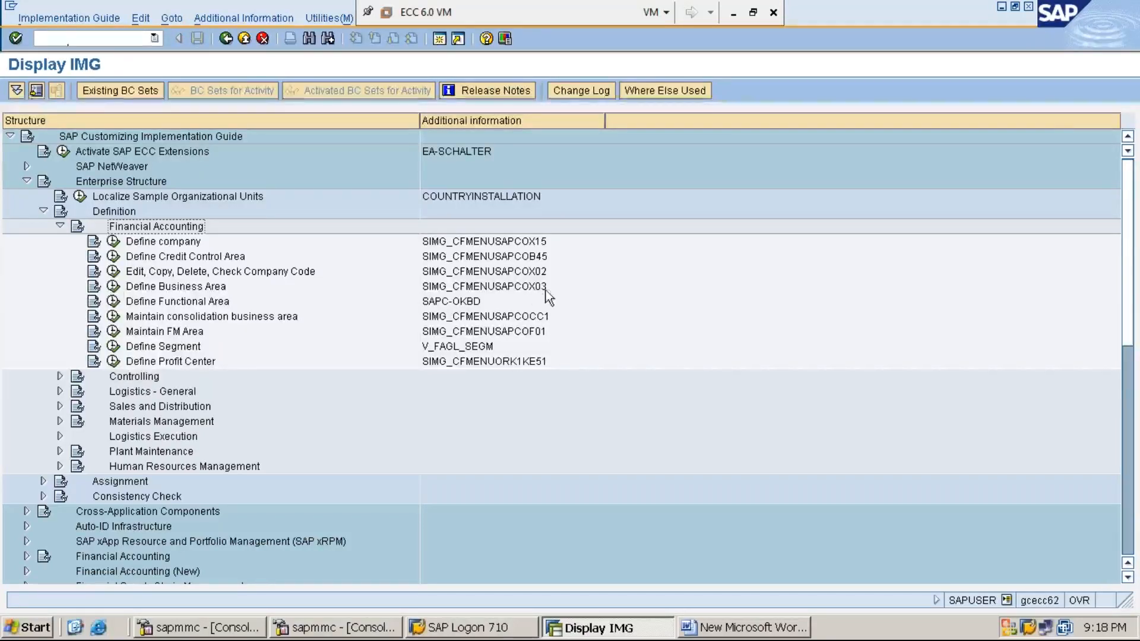
- Execute Define Business Area and start new entries with business area code MMIE
left_click(114, 287)
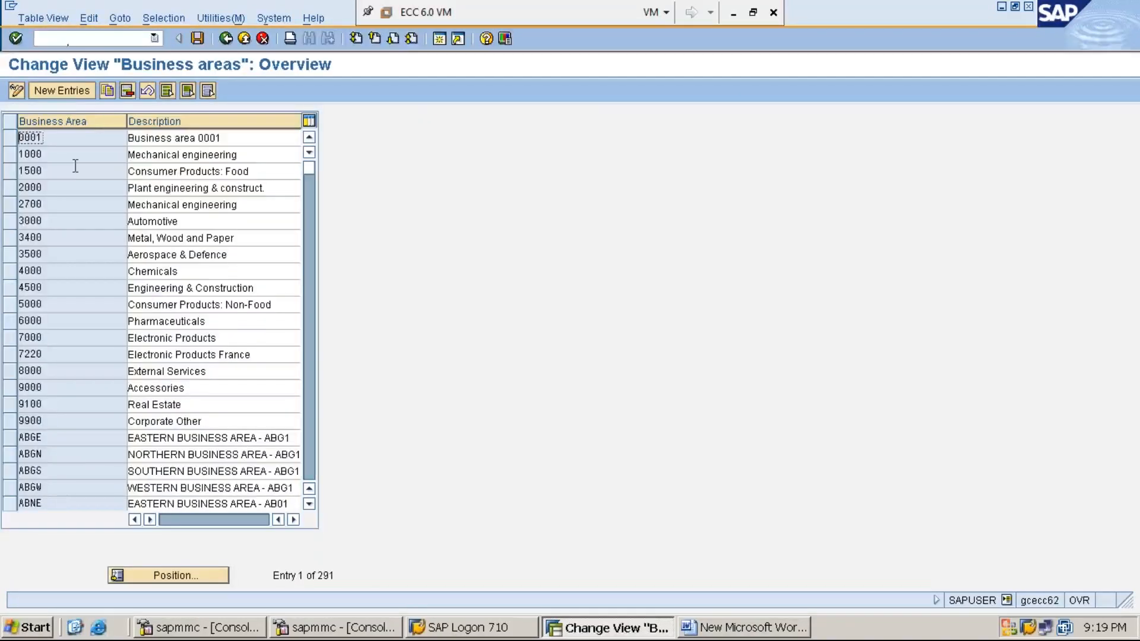
left_click(69, 94)
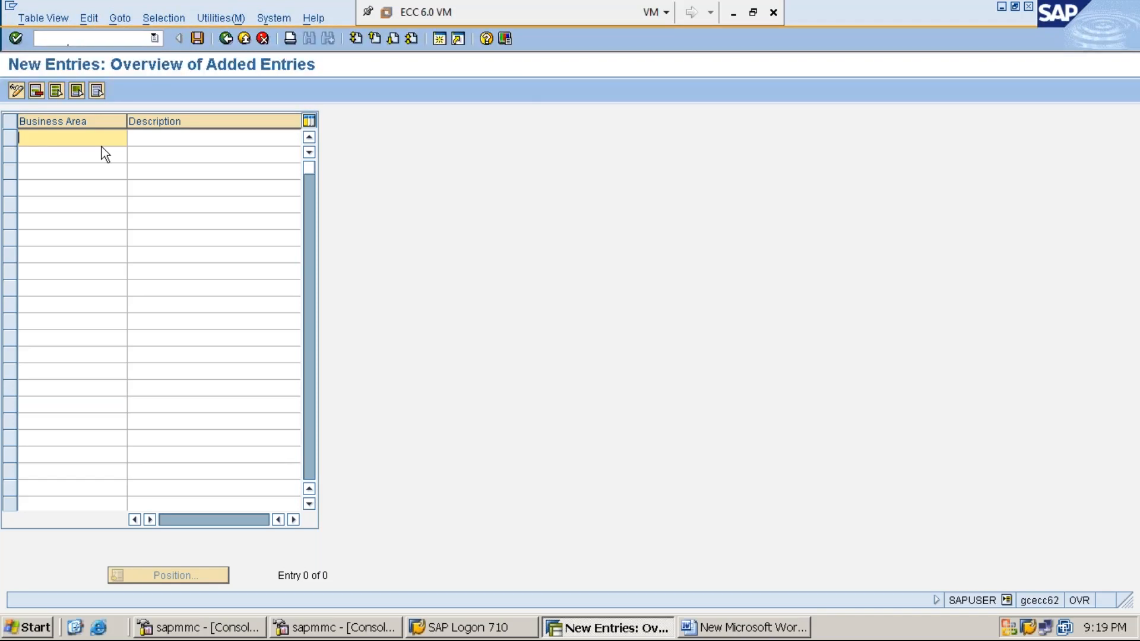
type("MMEI")
key("BackSpace")
key("BackSpace")
type("IE")
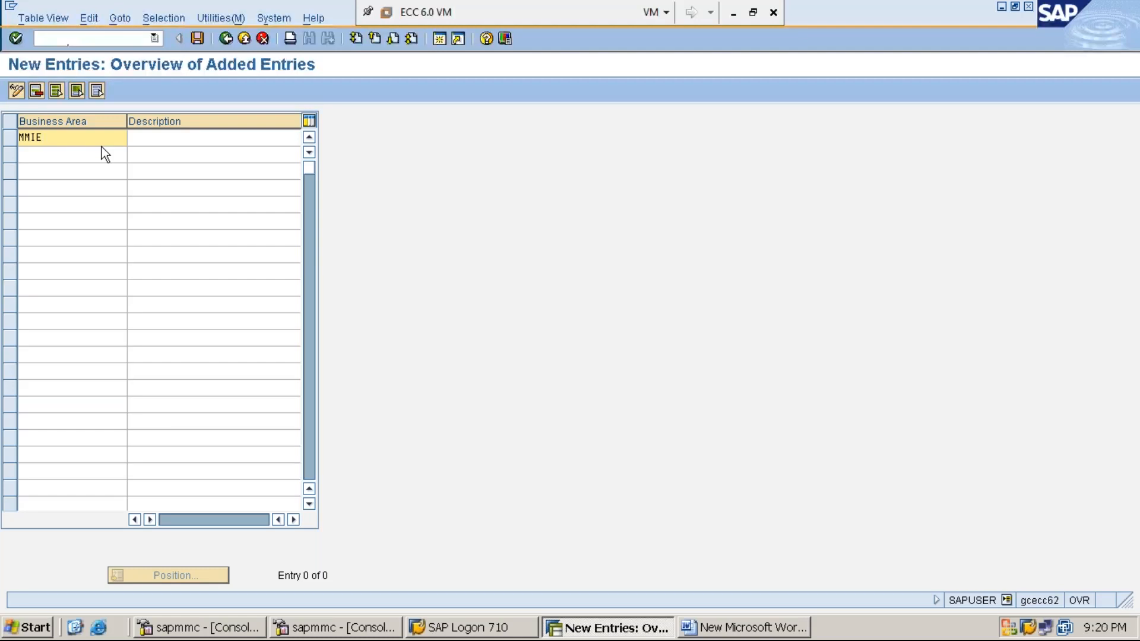
- Give business area MMIE the description "EASTERN BUSINESS AREA-MMI1"
key("Tab")
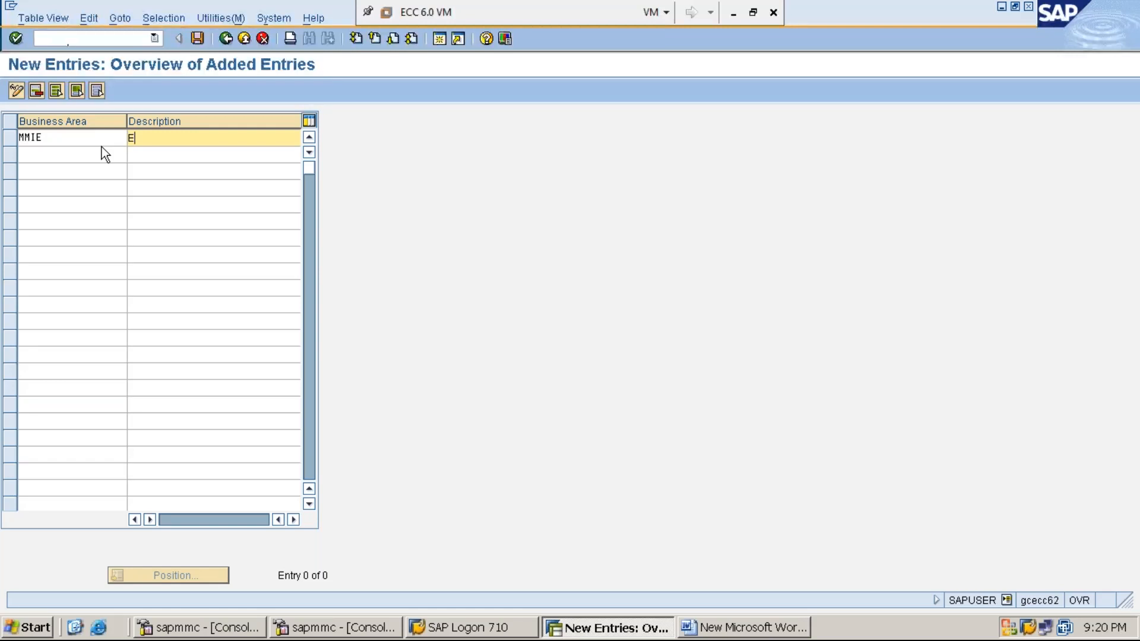
type("ASTERN BUSINESS AREA-")
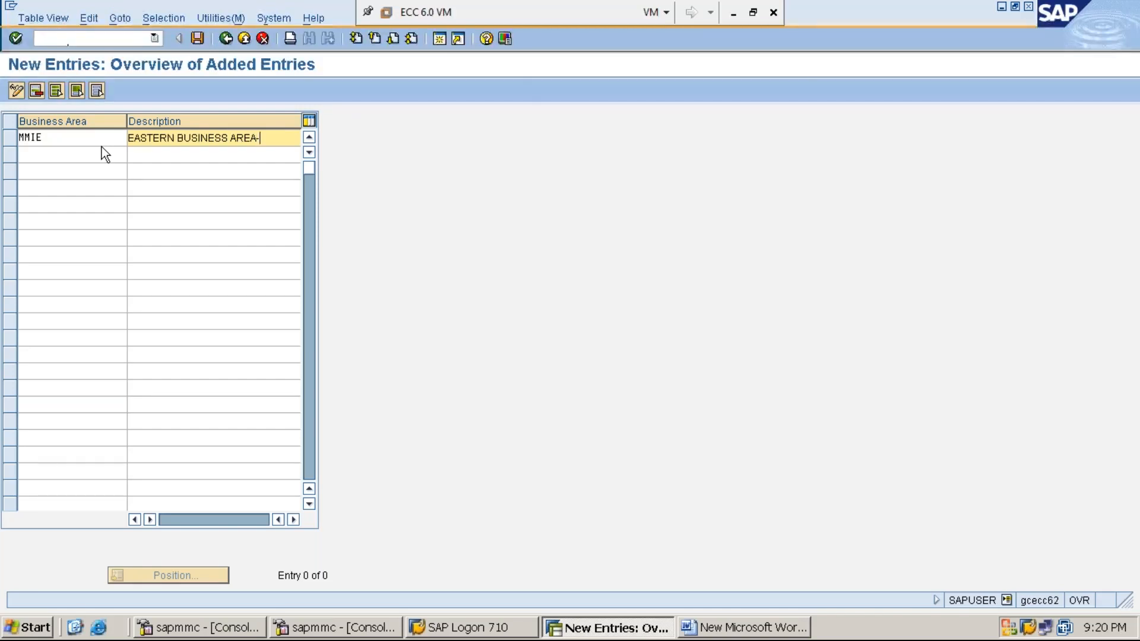
type("MMI1")
- Add business area MMIN with the description "NORTHERN BUSINESS AREA-MMI1" in the next row
left_click(86, 156)
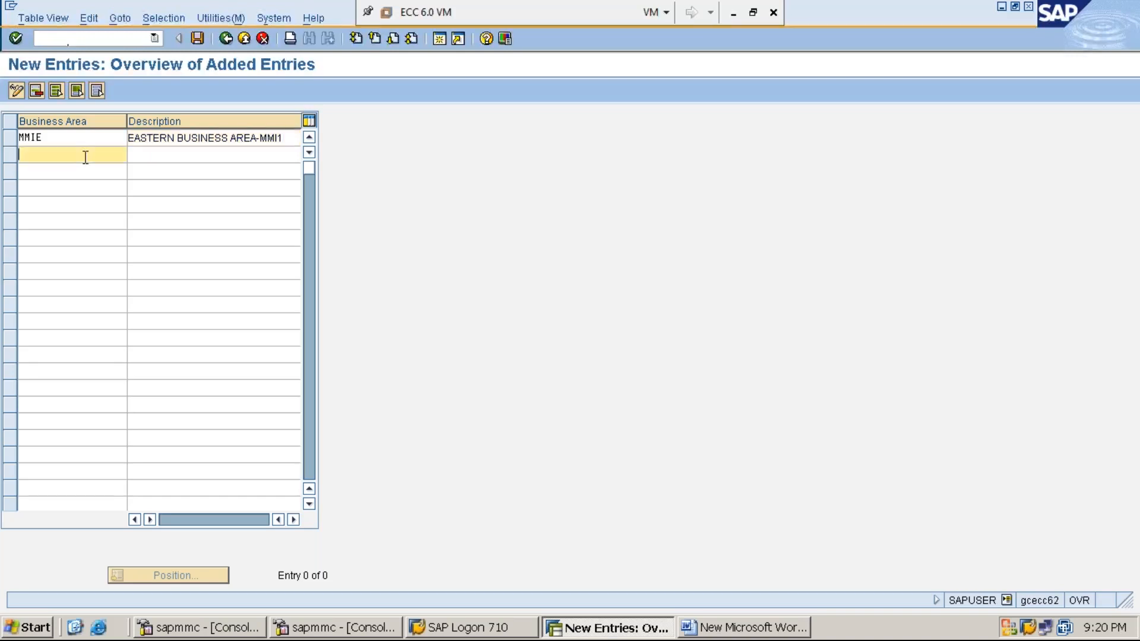
type("MMIN")
key("Tab")
type("NORTHERN BUSINESS")
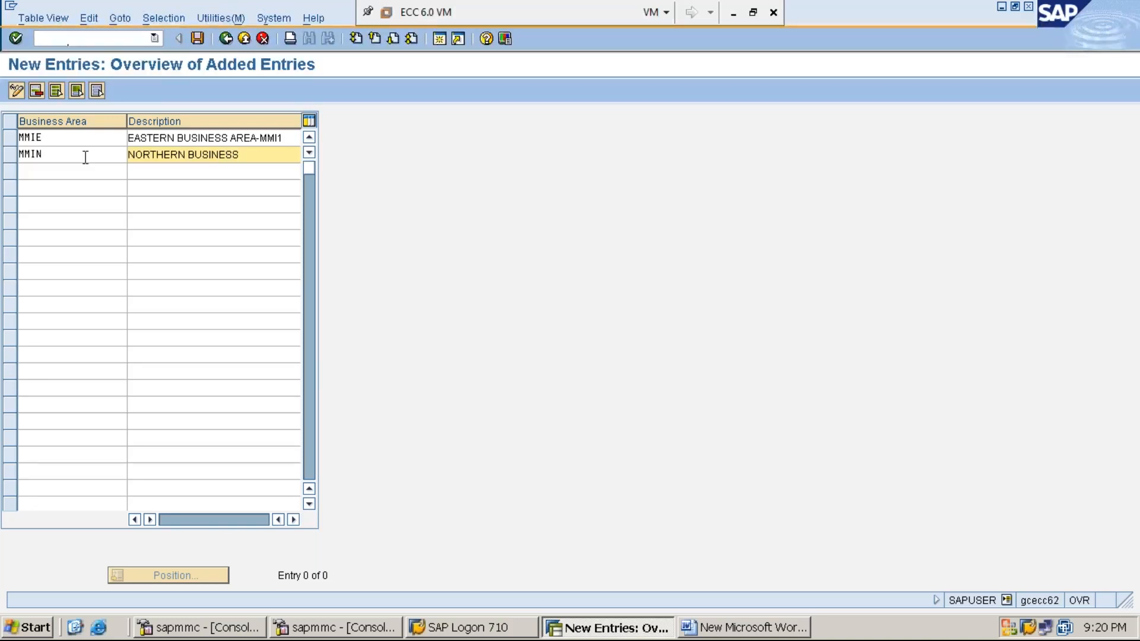
type(" AREA-MM1")
key("BackSpace")
type("I1")
- Add business area MMIW with the description "WESTERN BUSINESS AREA-MMI1" in the third row
left_click(66, 174)
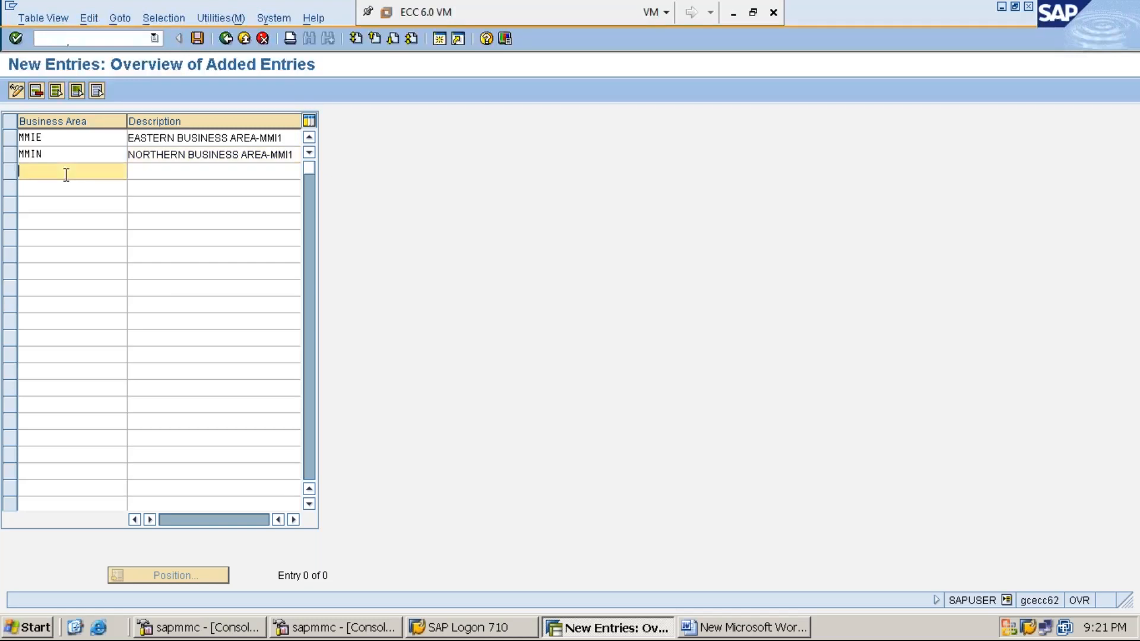
type("MMIW")
key("Tab")
type("WESTERN")
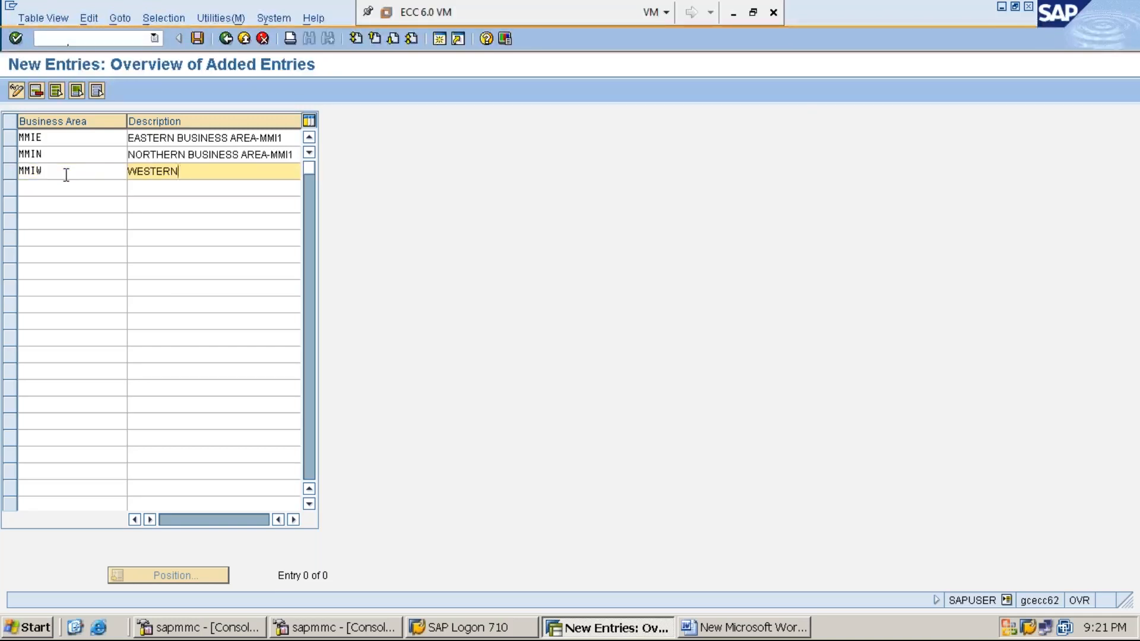
type(" BUSINESS AREA-MMI1")
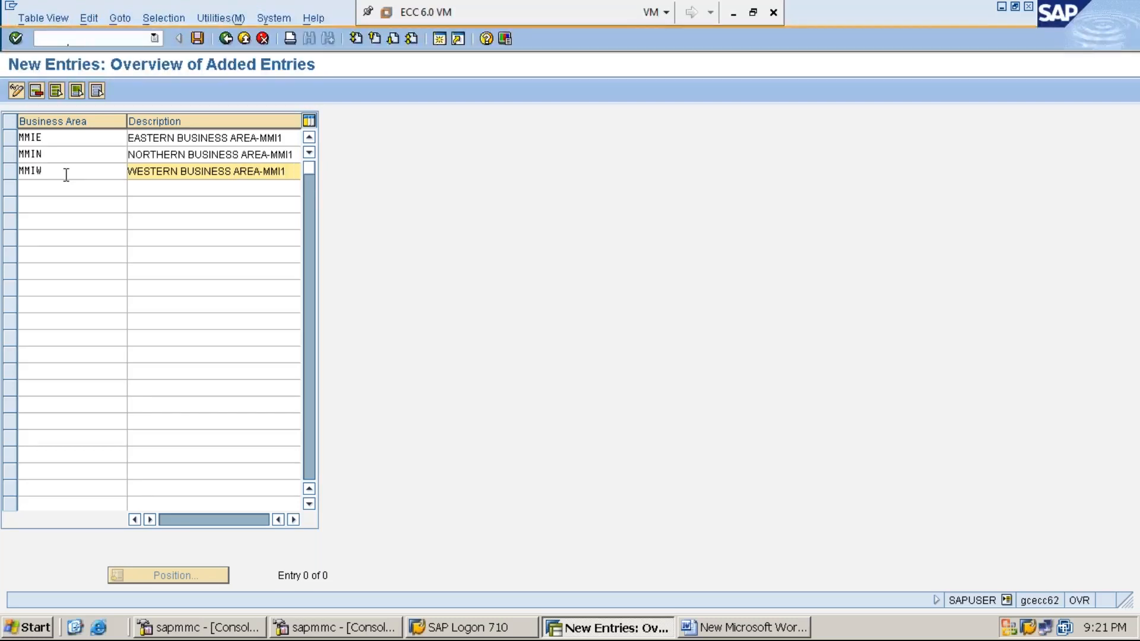
- Add business area MMIS with the description "SOUTHERN BUSINESS AREA-MMI1" in the fourth row
left_click(63, 190)
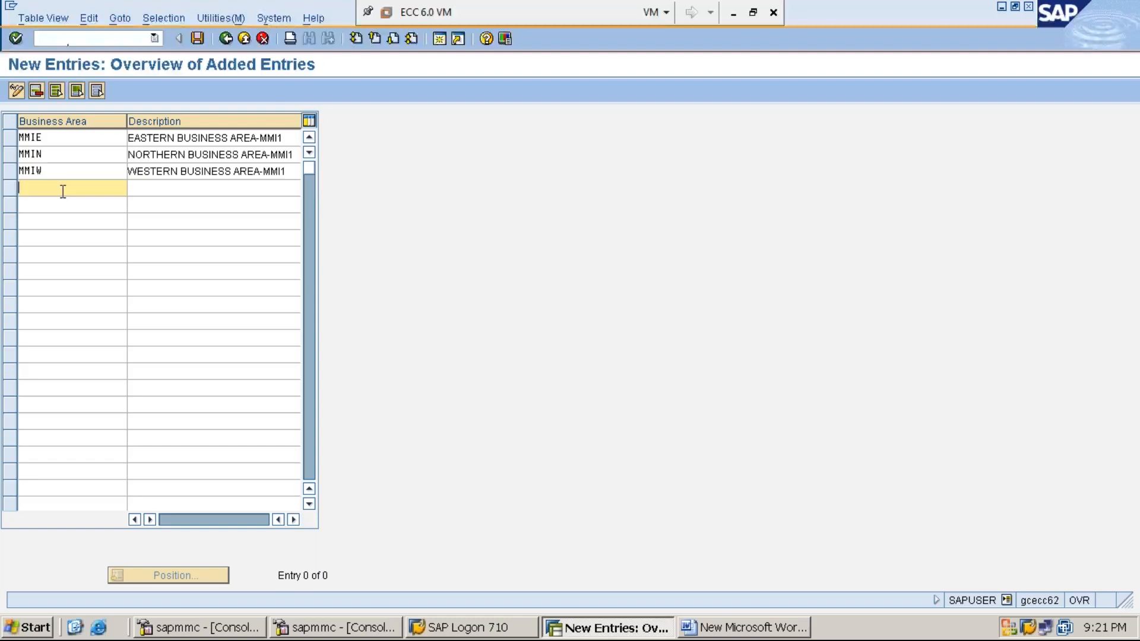
type("MMI")
type("S")
key("Tab")
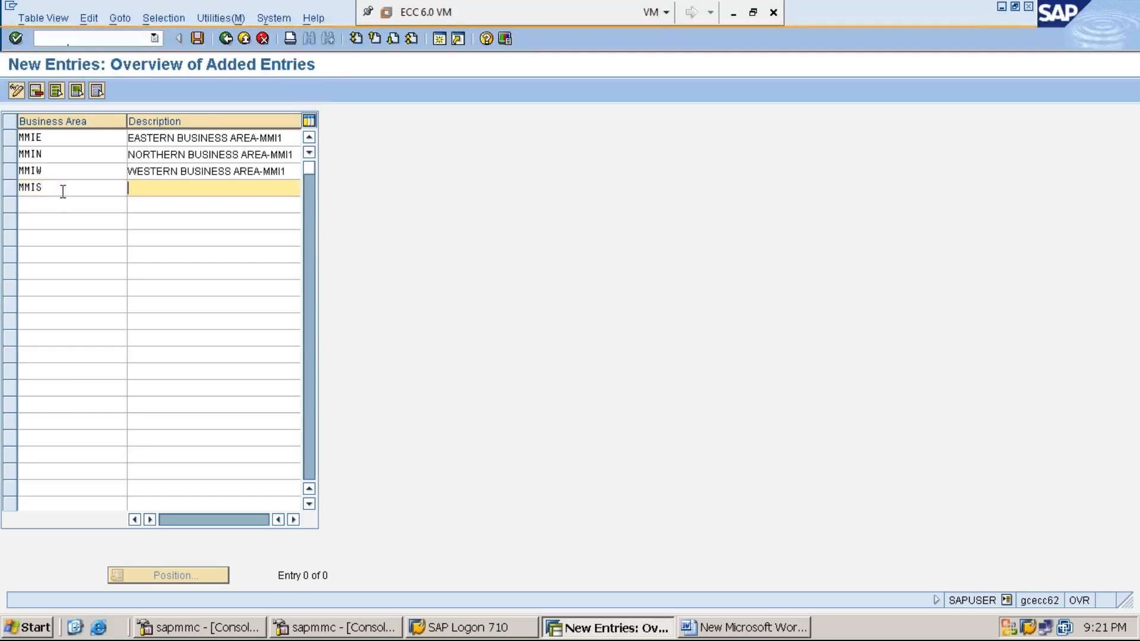
type("SOUTHERN BUSINESS AREA")
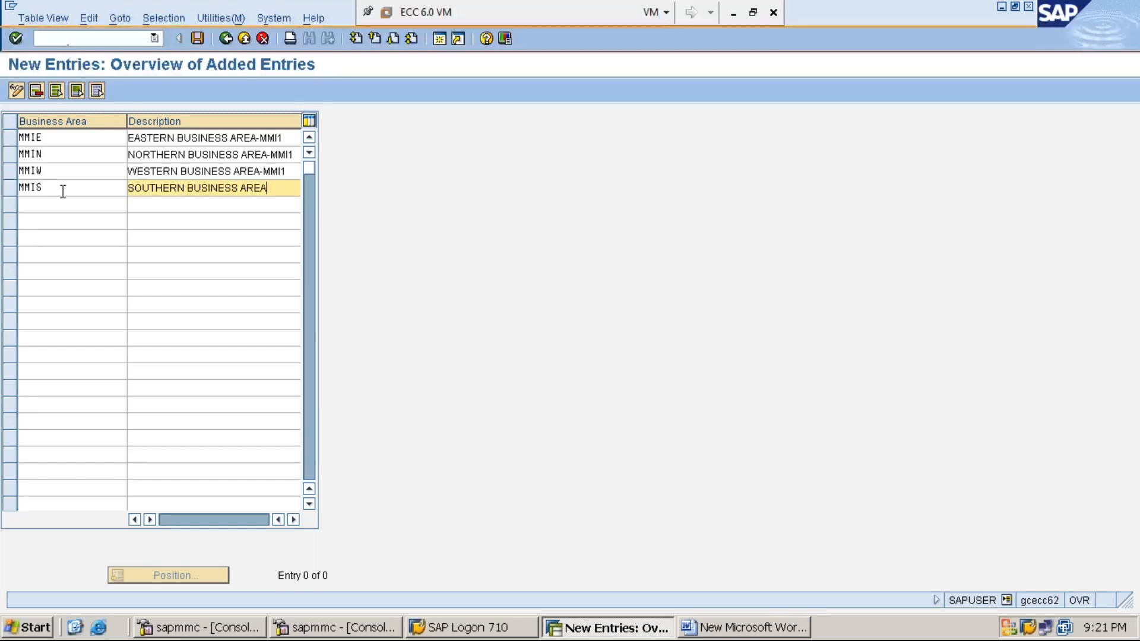
type("-MMI1")
- Save the four business areas under the customizing request MM1234 IMPLEMENTATION and go through the MMIN, MMIW and MMIS rows
left_click(196, 39)
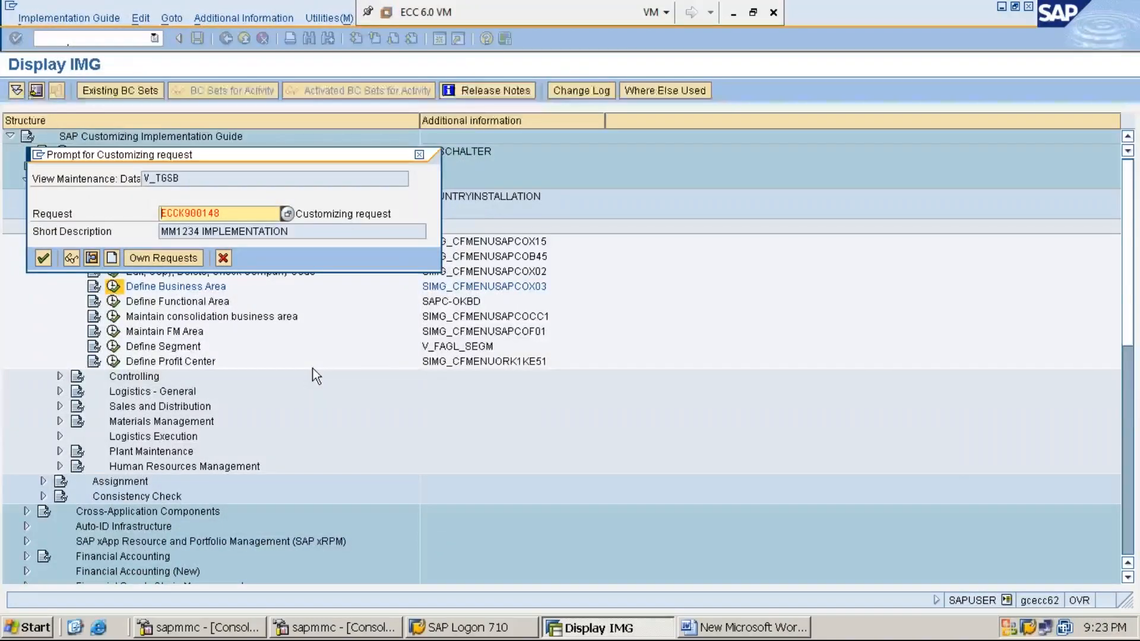
key("Return")
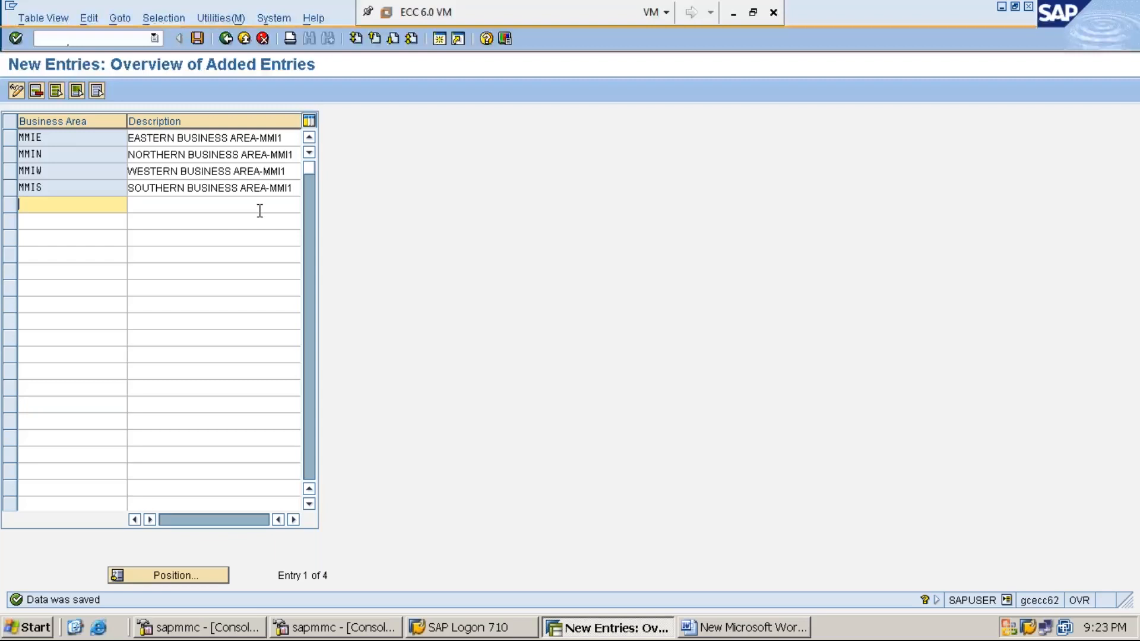
left_click(69, 155)
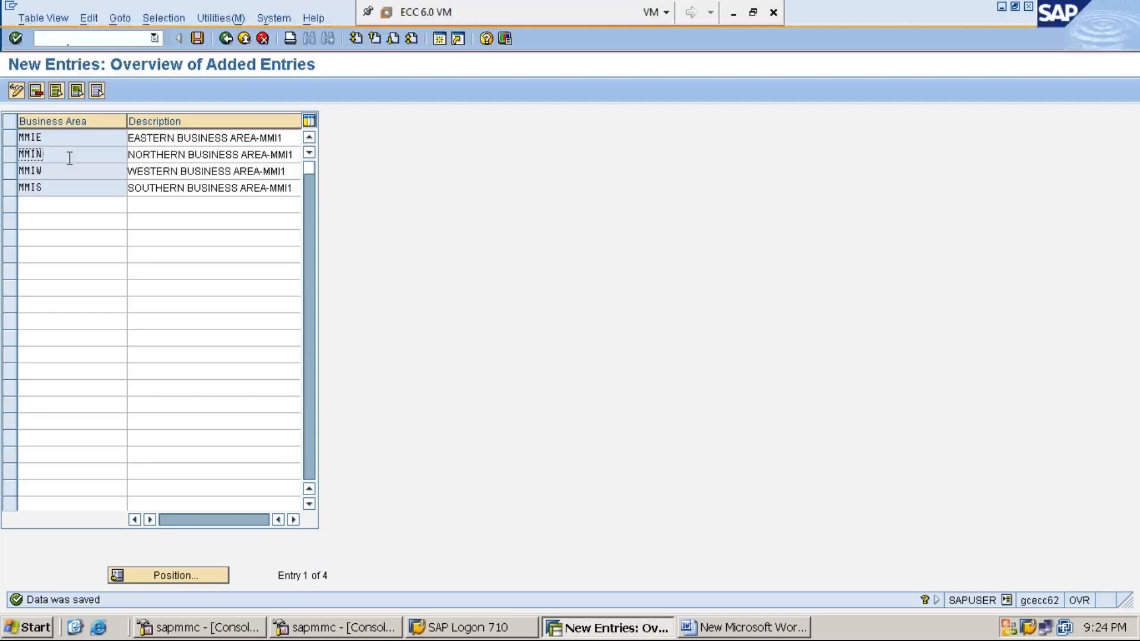
left_click(71, 170)
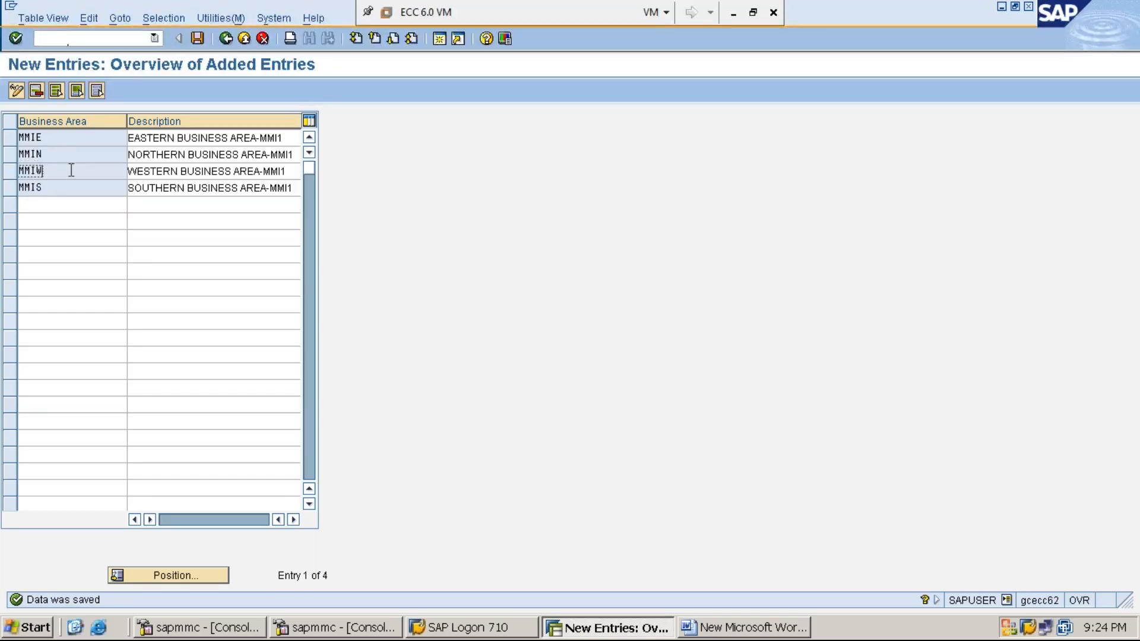
left_click(72, 188)
- Switch to Word and add the heading "STEP:5: CREATE / MAINTAIN CONSOLIDATED BUSINESS AREA" on a new line below step 4
left_click(740, 629)
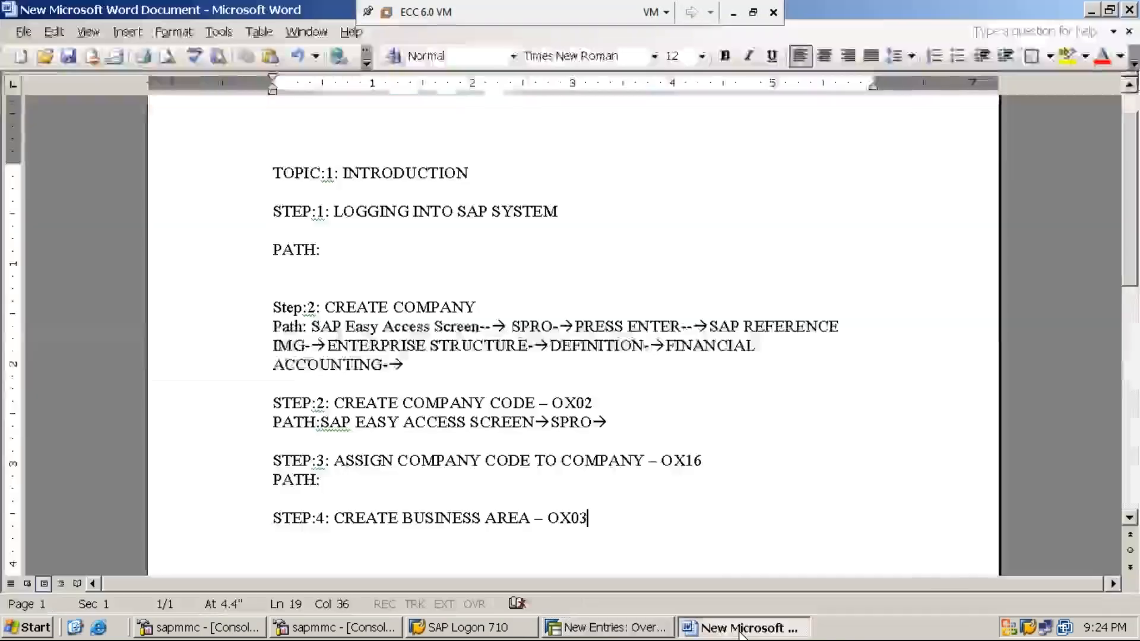
type("S")
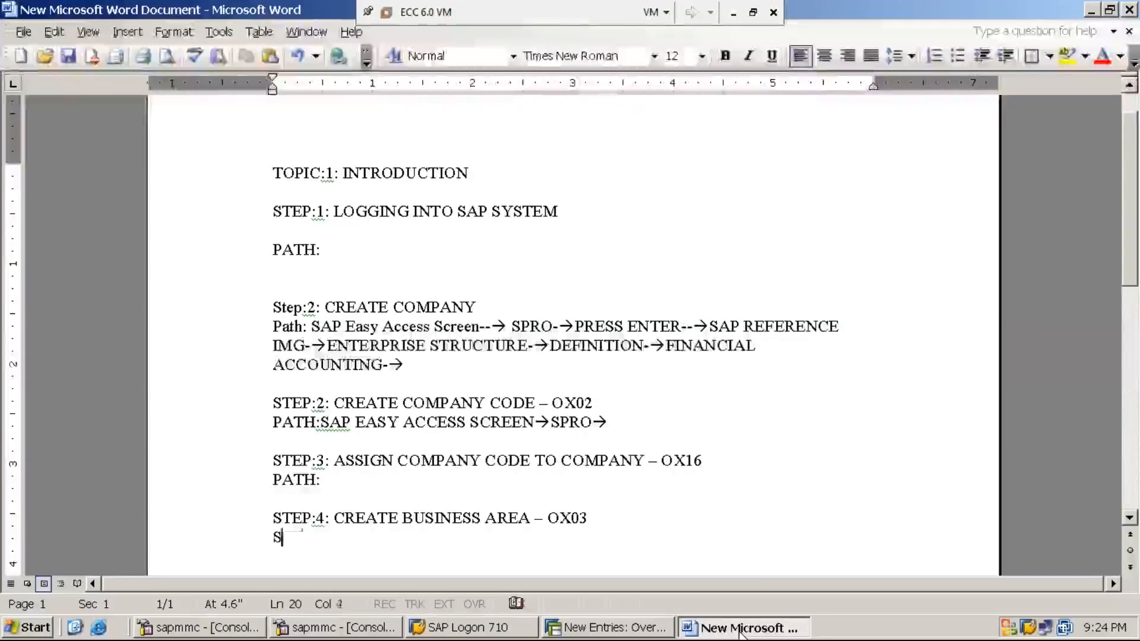
type("TEP:5: ")
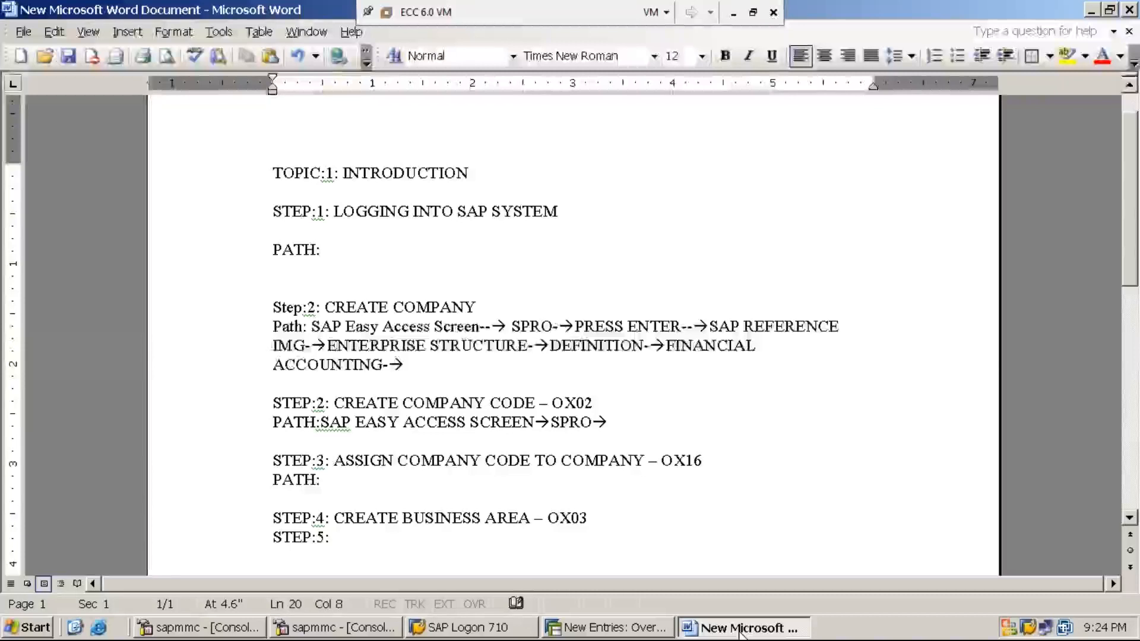
type("CREATE")
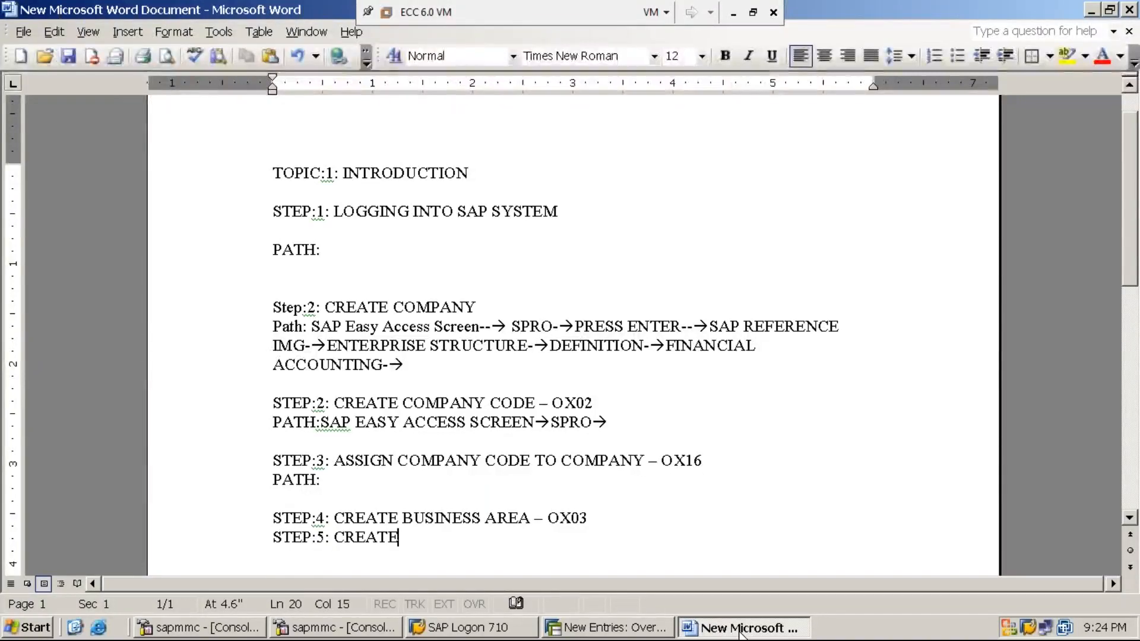
type(" / MAI")
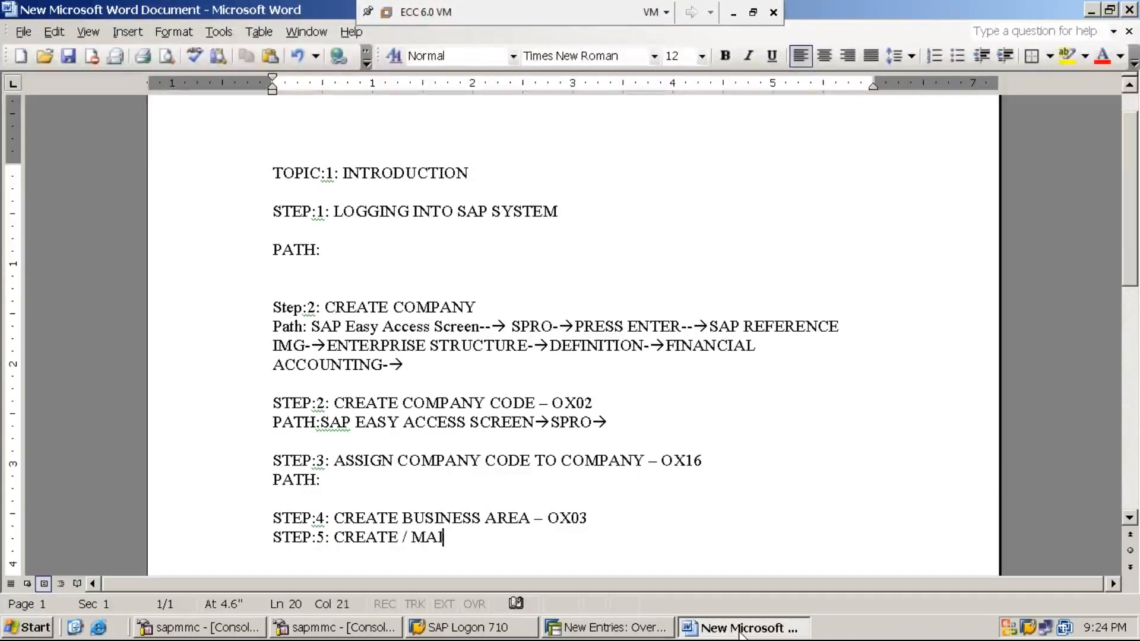
type("NTAIN C")
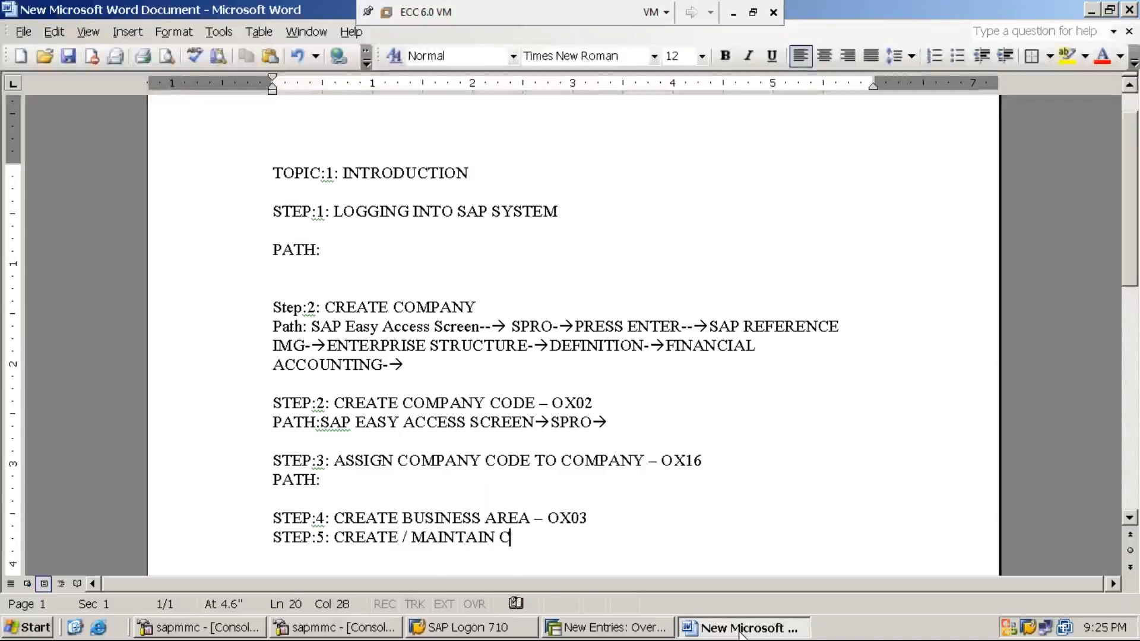
type("ONSOL")
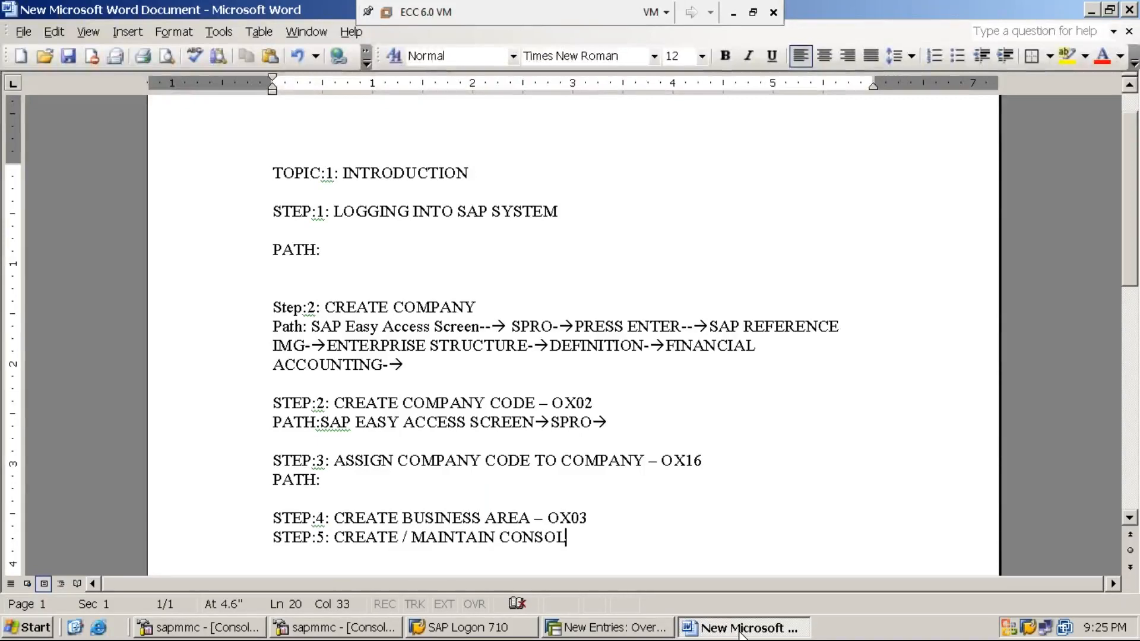
type("IDATED BUS")
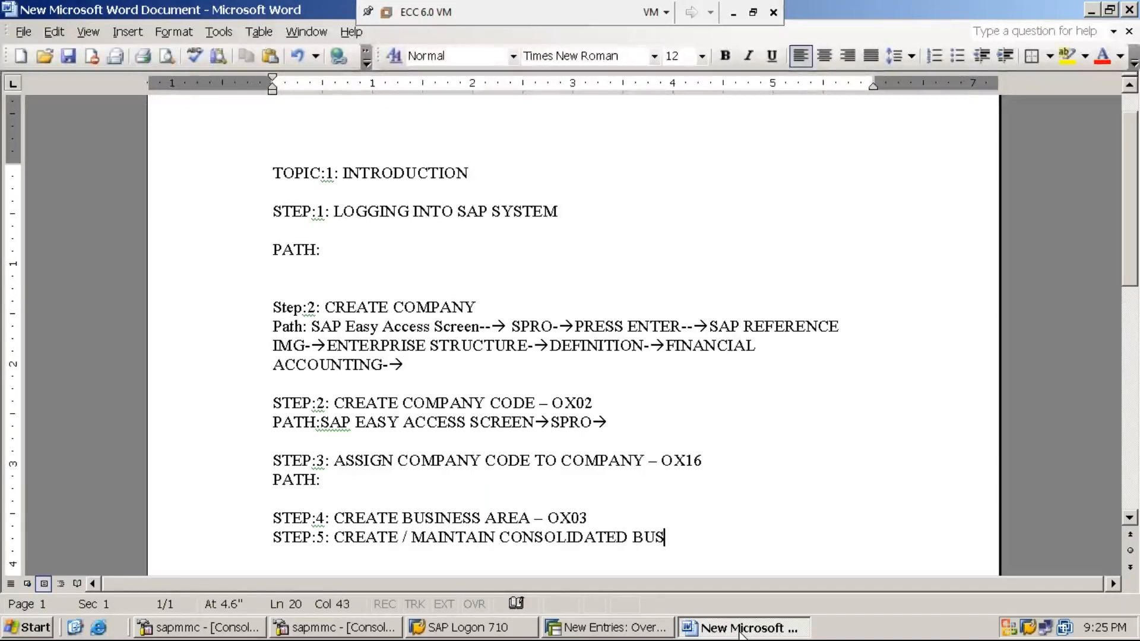
type("INESS AREA")
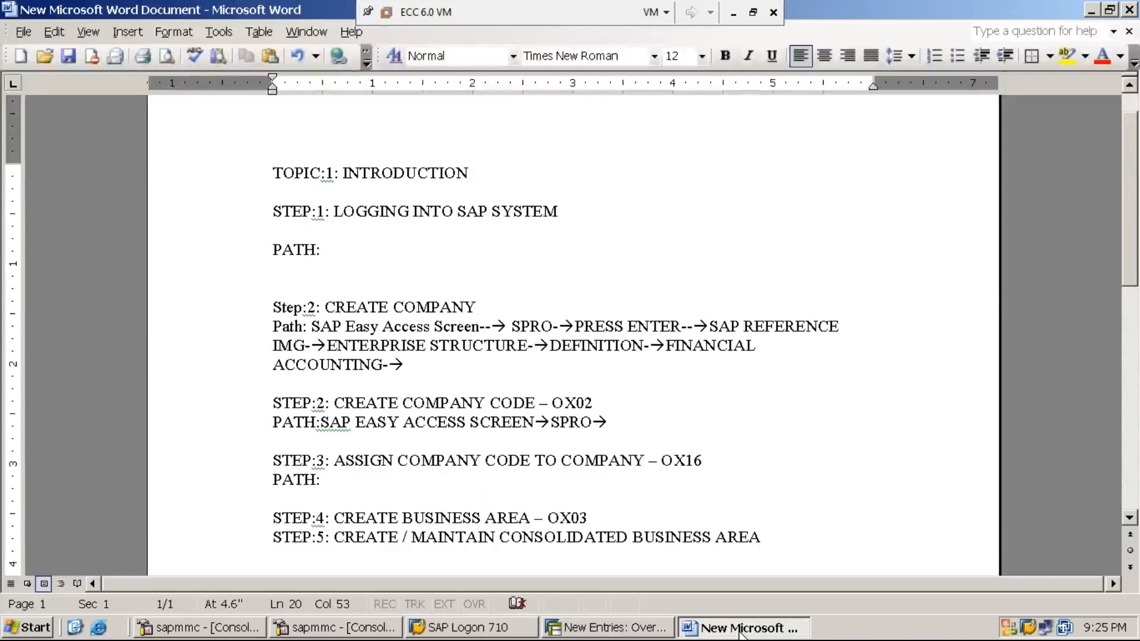
- Append "-OCC1" to the step 5 heading and add a "PATH:" line below it
type("-")
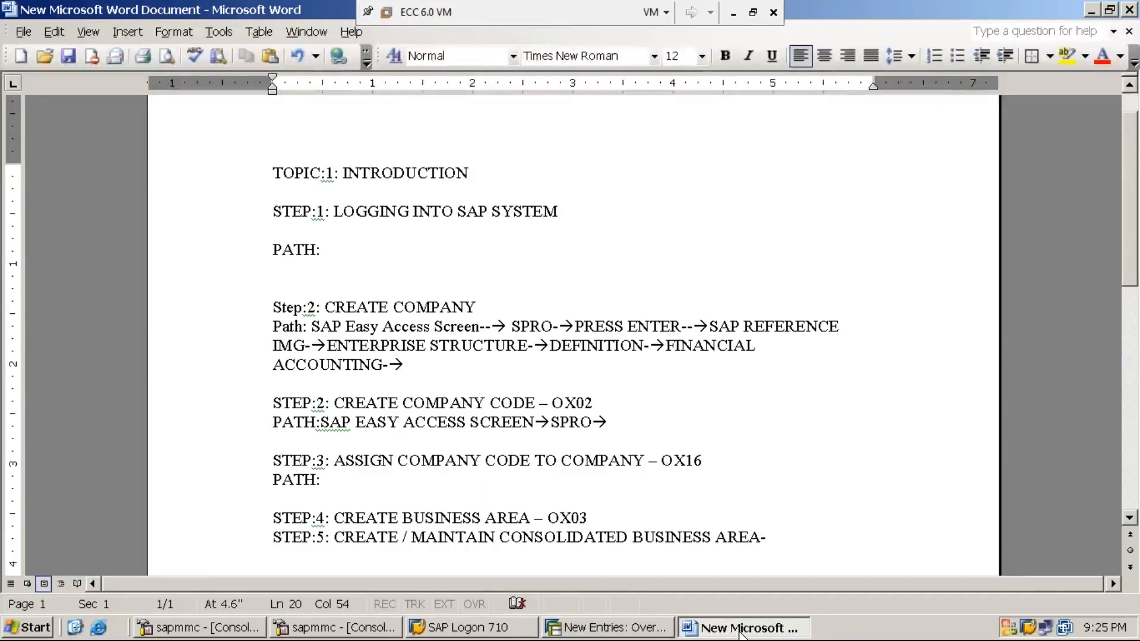
type("OCC1")
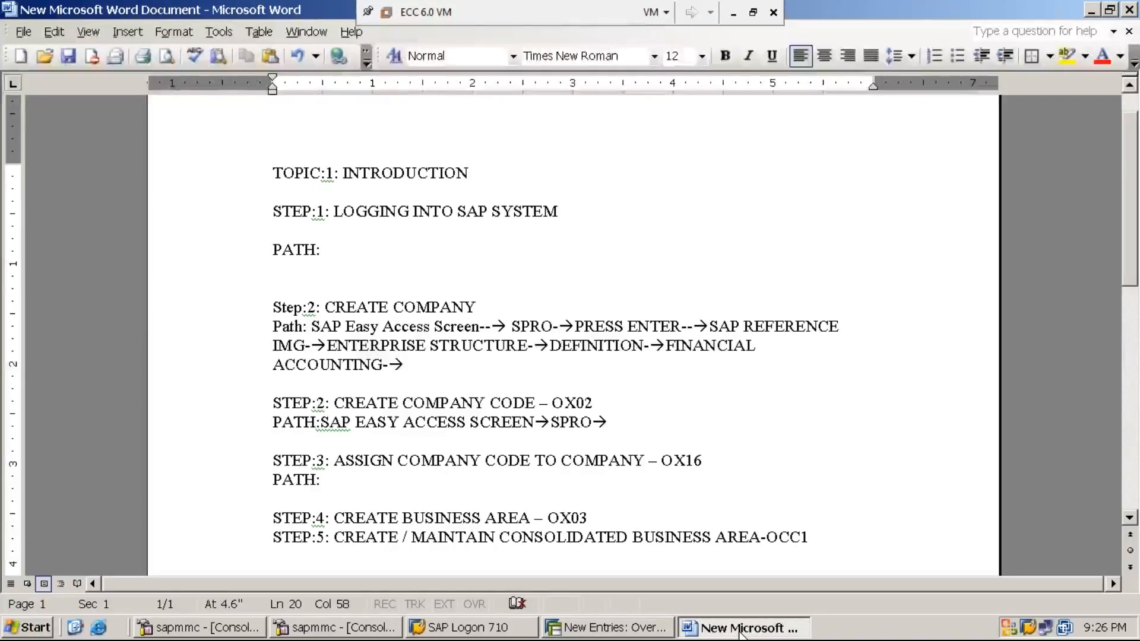
key("Return")
type("PATH:")
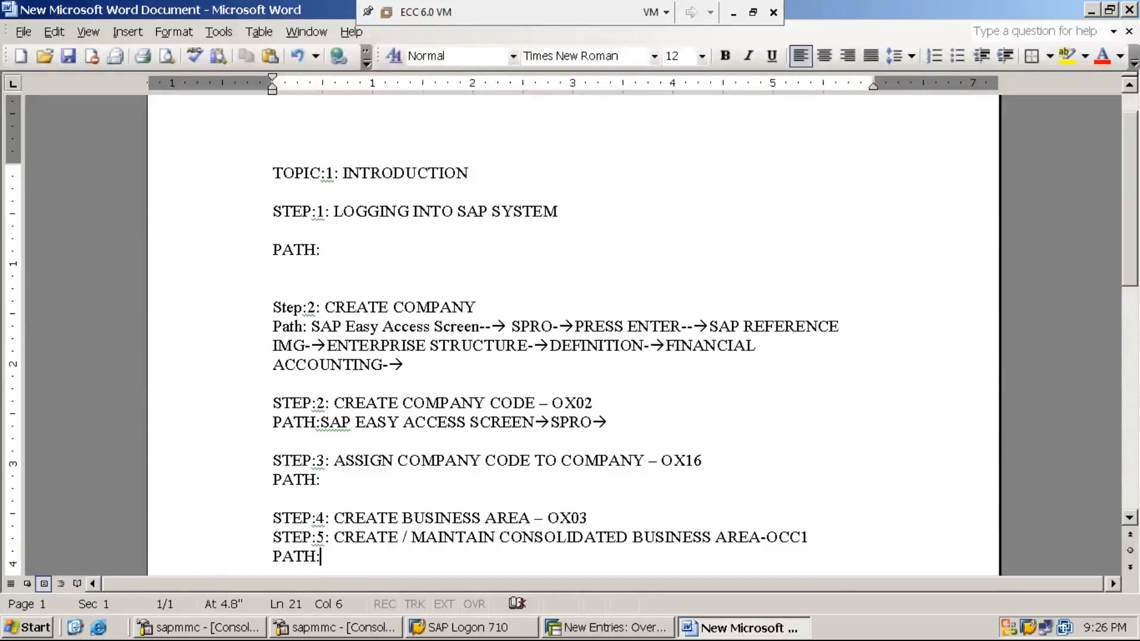
- Switch to SAP and leave the saved business area entries for the SAP Easy Access screen with /n
left_click(605, 628)
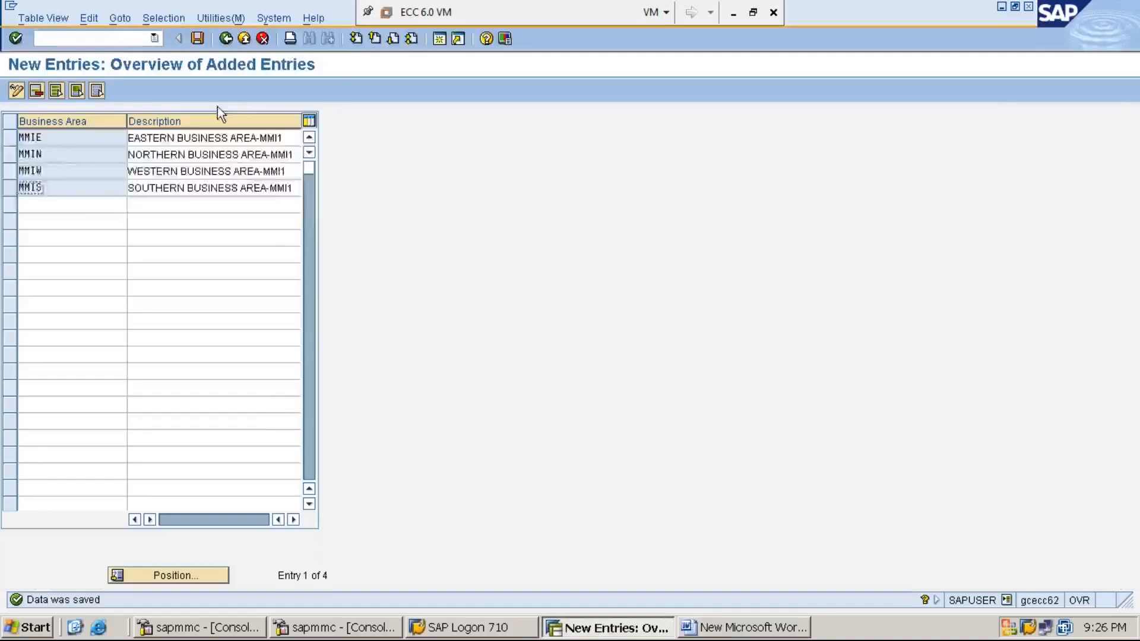
left_click(113, 38)
type("/n")
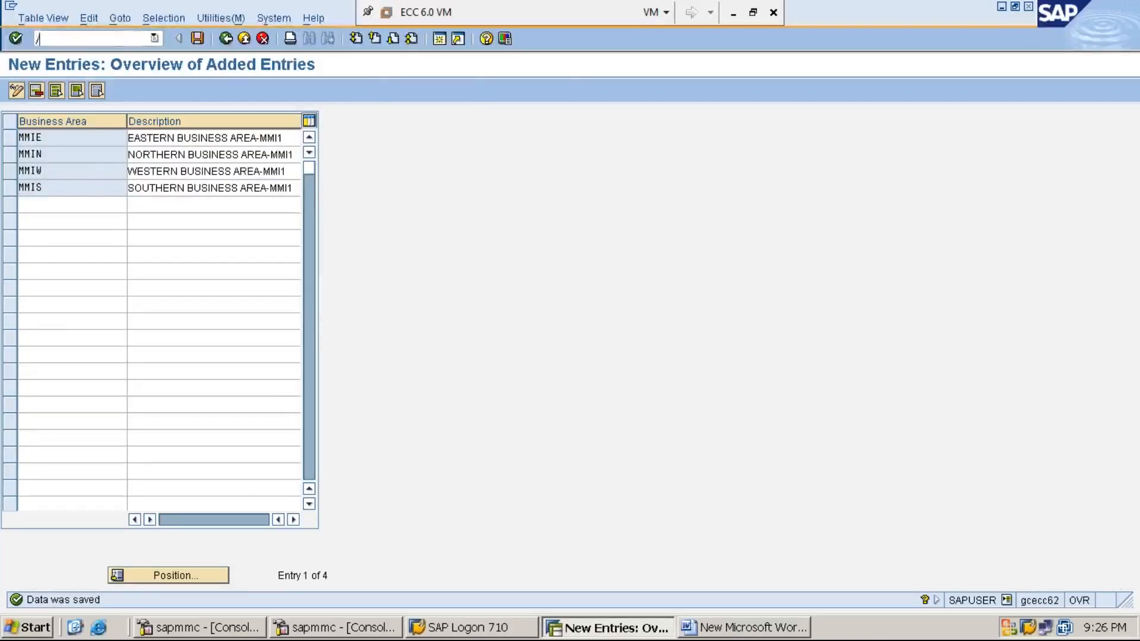
key("Return")
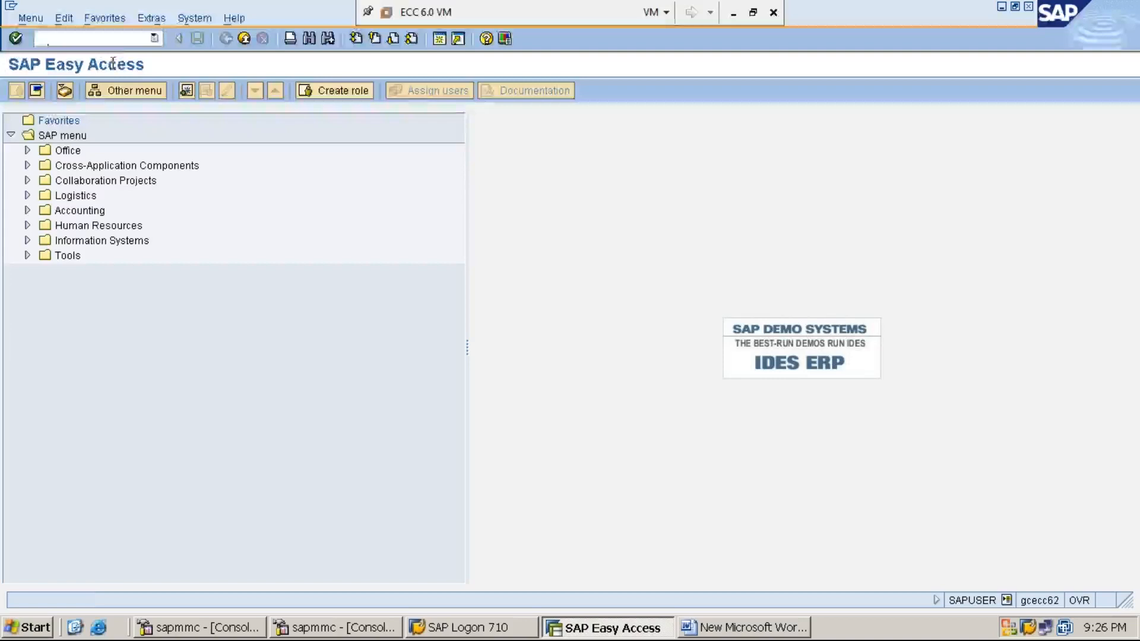
- Run transaction SPRO from the SAP Easy Access screen and display the SAP Reference IMG
type("SPRO")
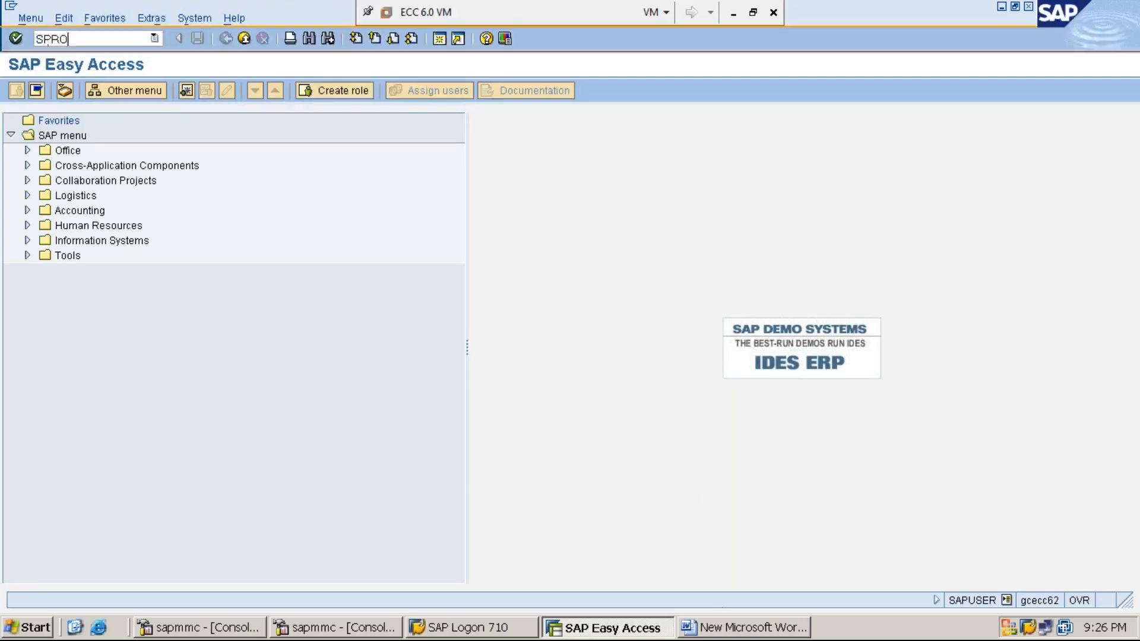
left_click(734, 630)
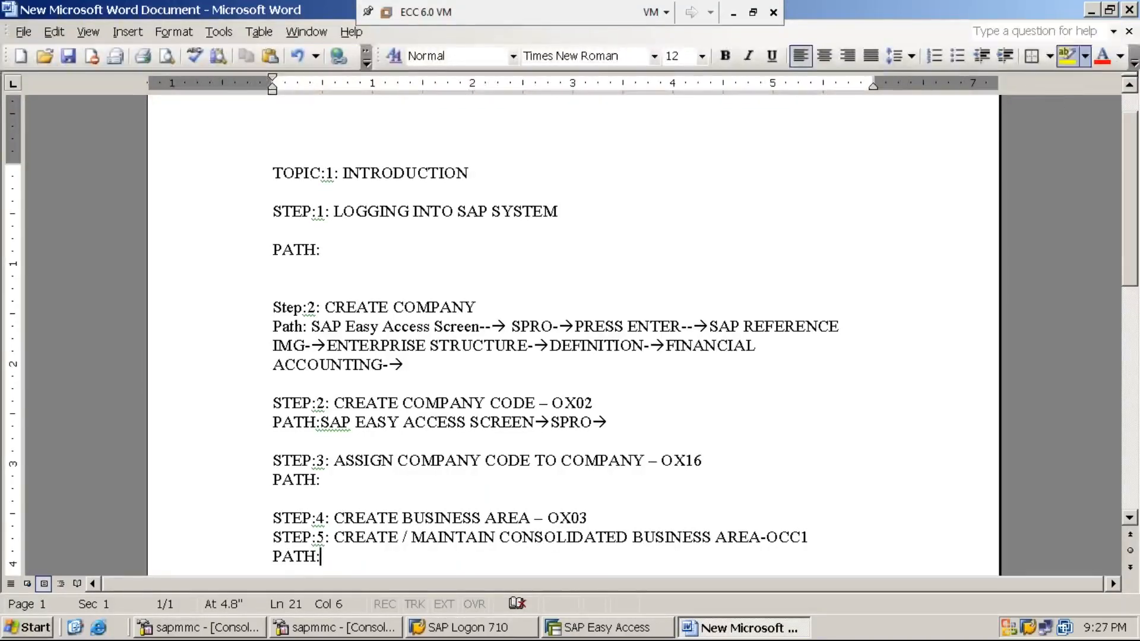
left_click(1093, 11)
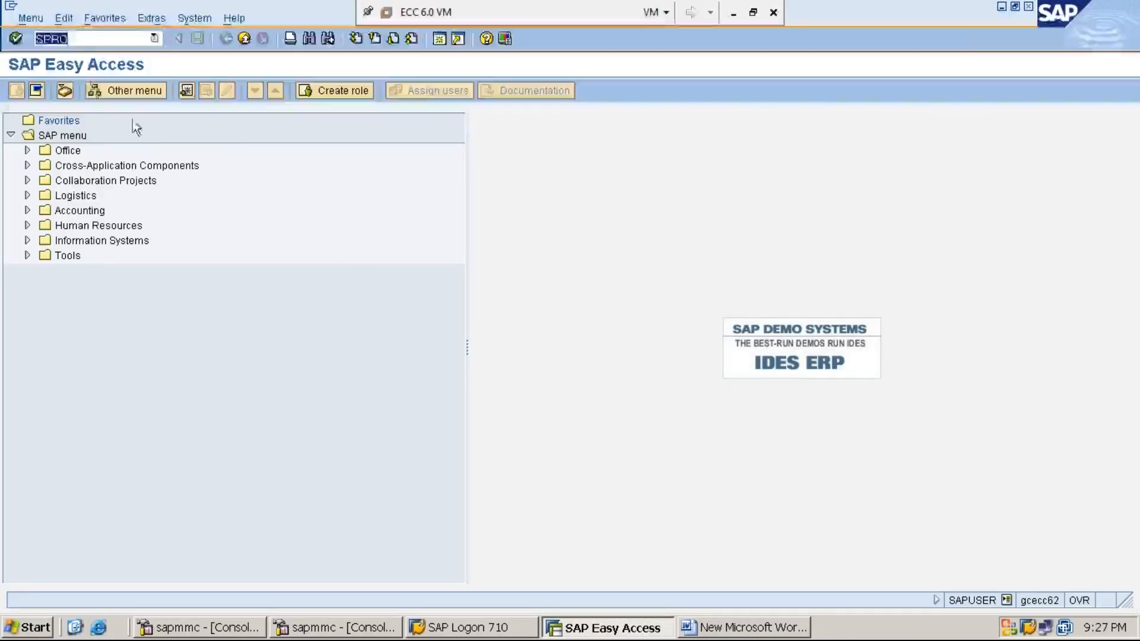
left_click(96, 38)
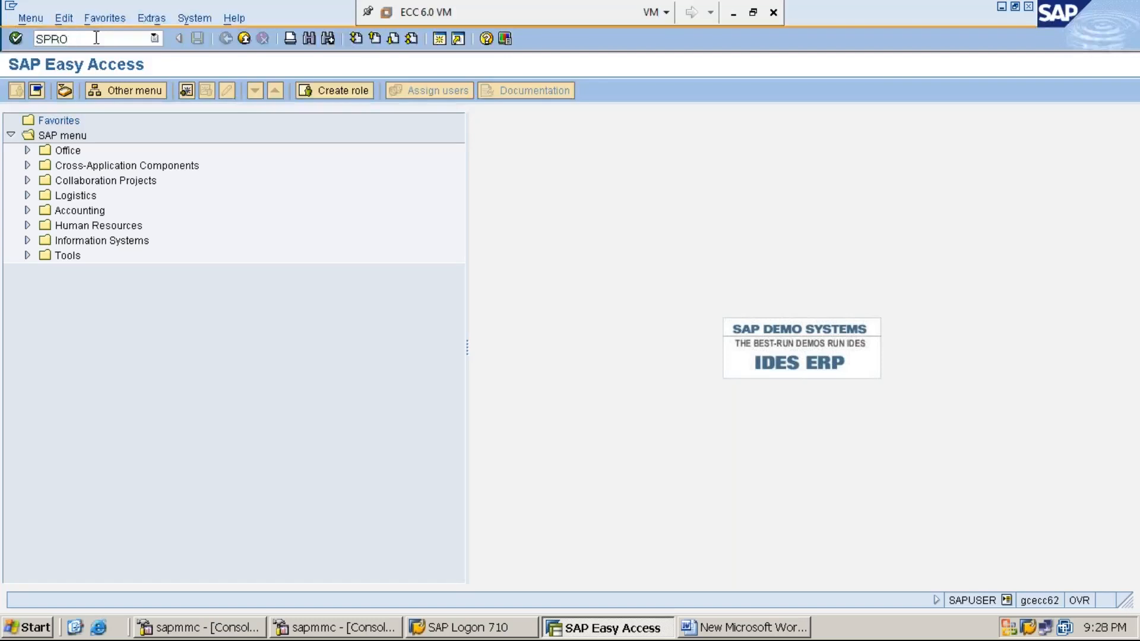
key("Return")
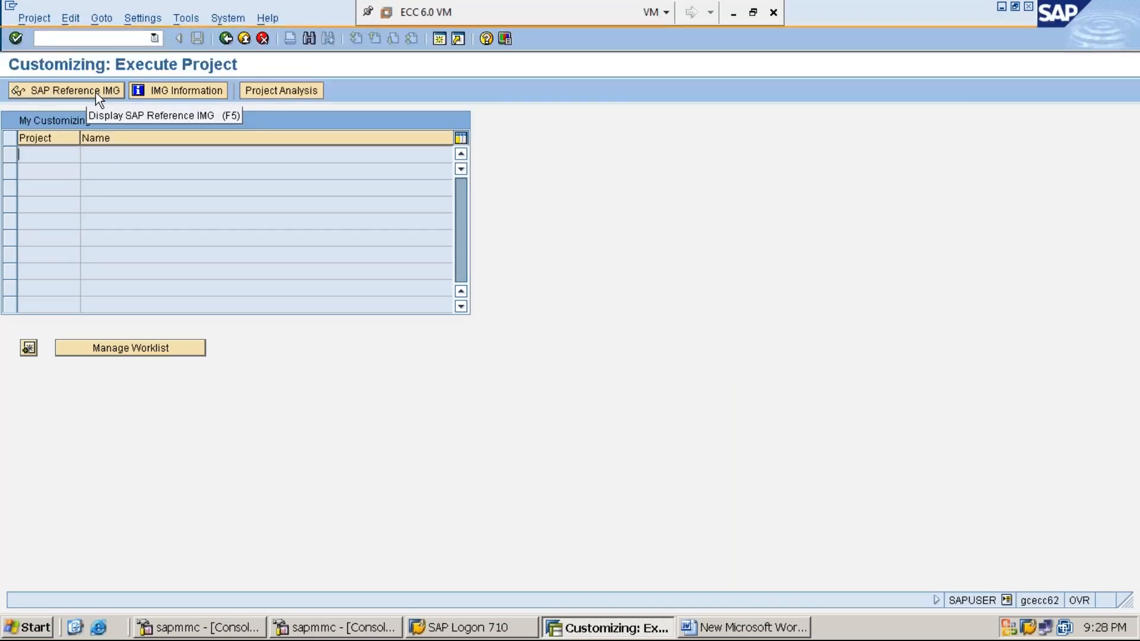
left_click(95, 93)
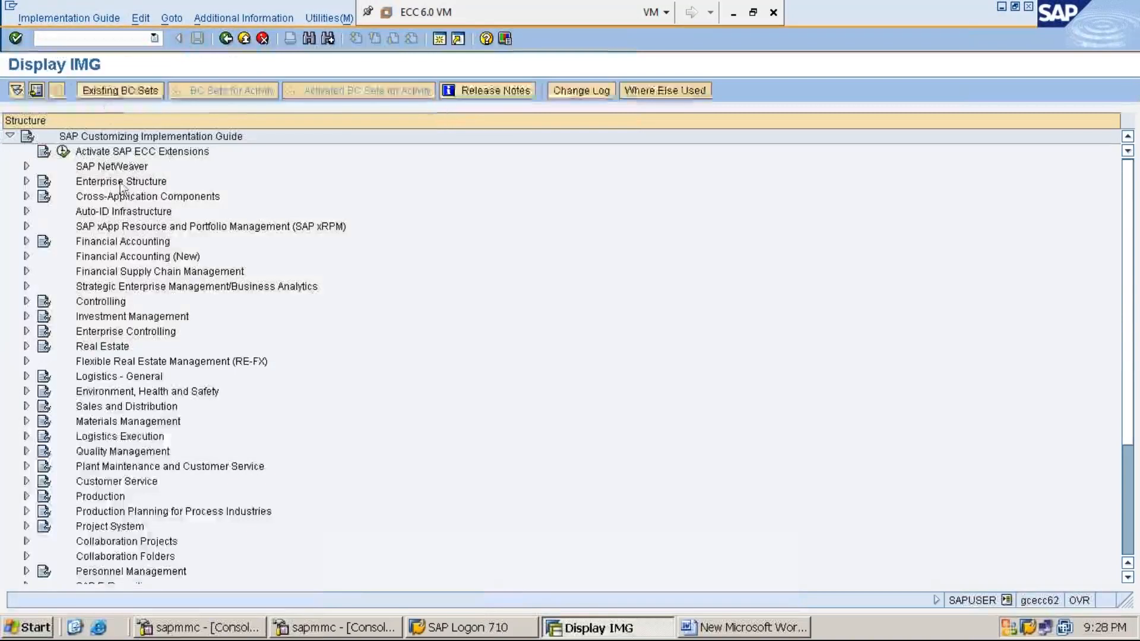
- Expand Enterprise Structure, Definition, Financial Accounting in the IMG and display the IMG Activity keys as additional information
double_click(121, 182)
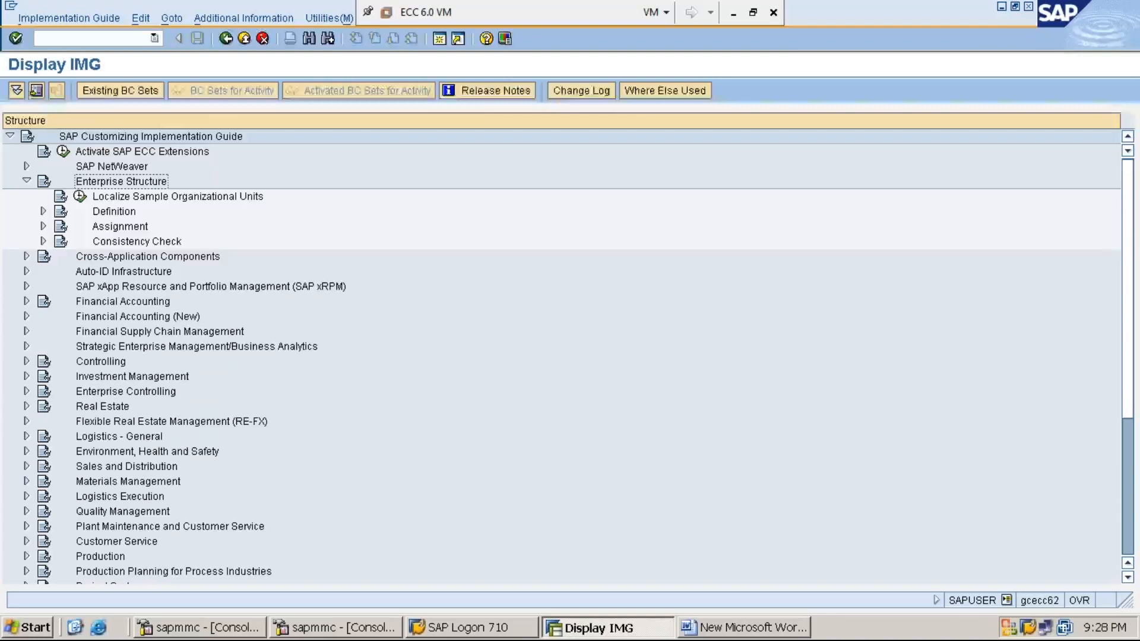
left_click(43, 212)
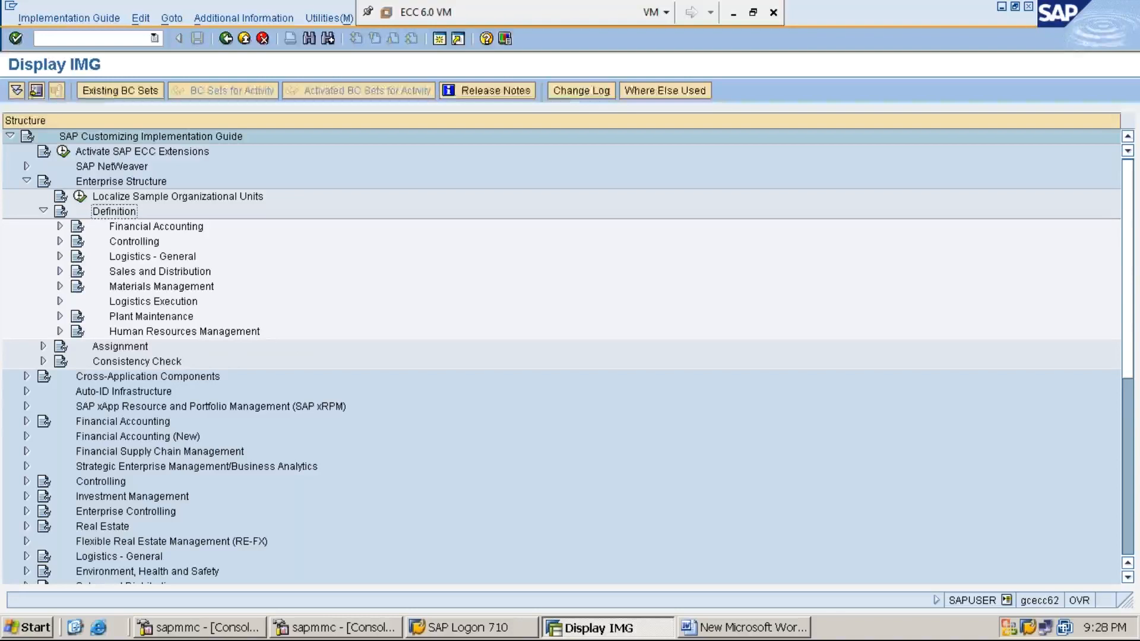
left_click(60, 227)
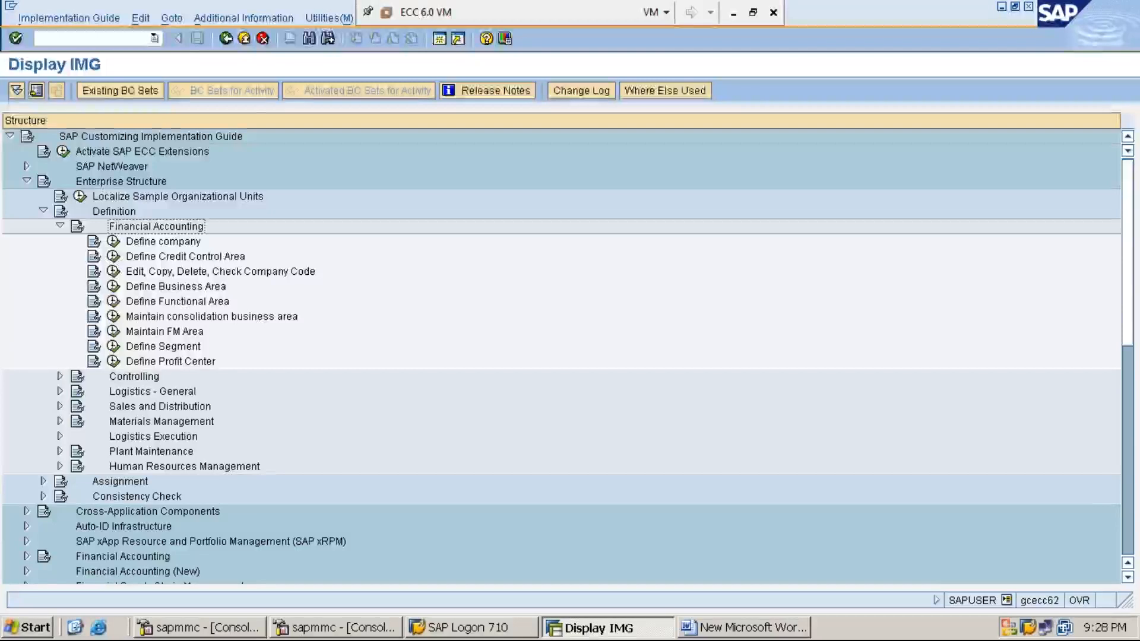
left_click(253, 19)
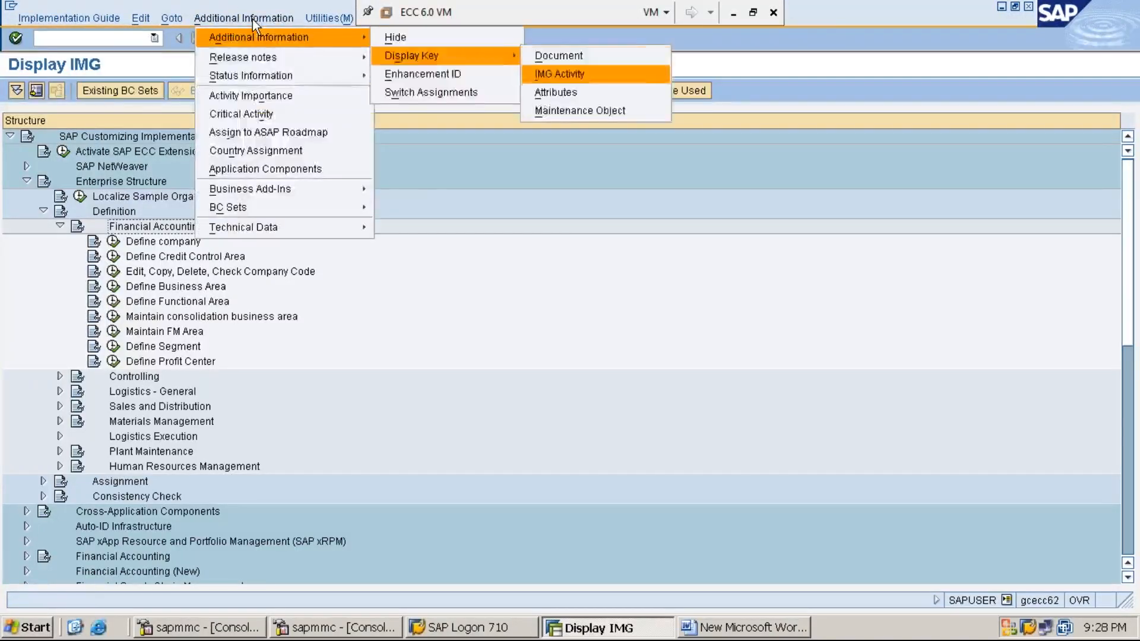
left_click(555, 73)
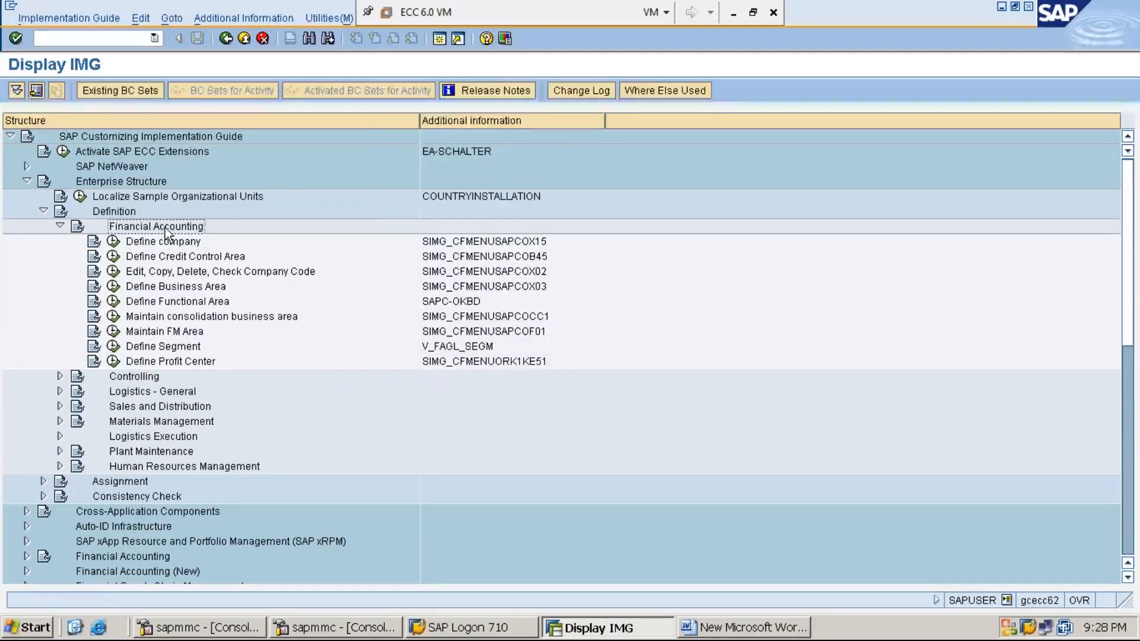
- Execute the Maintain consolidation business area activity and start new entries in its table
key("Down")
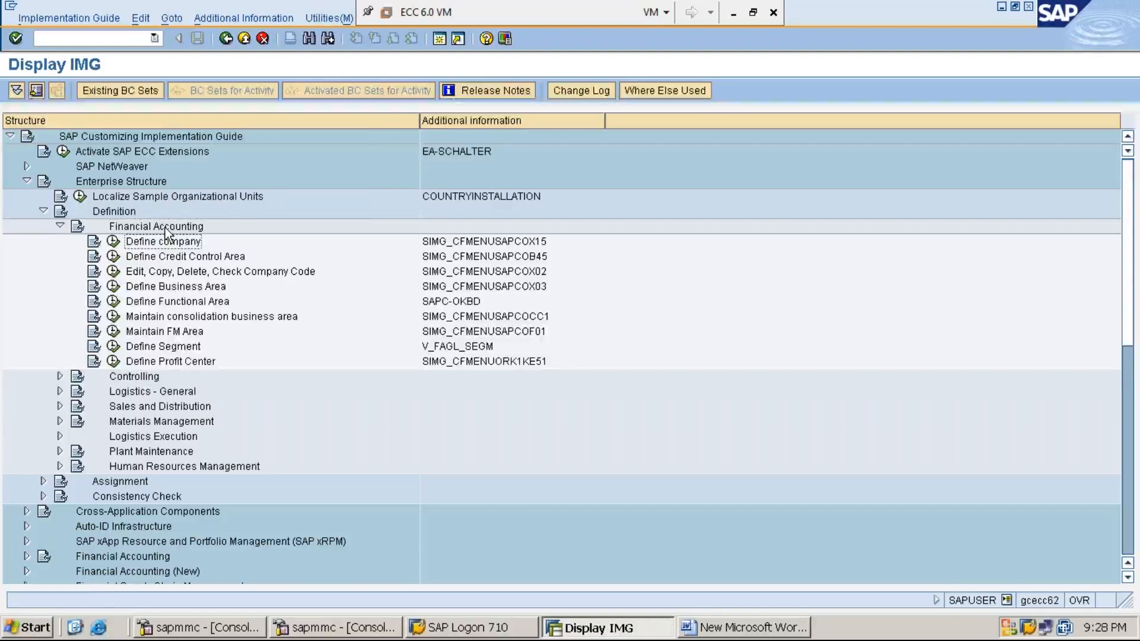
key("Down")
key("Down")
key("Down")
key("Down")
key("Down")
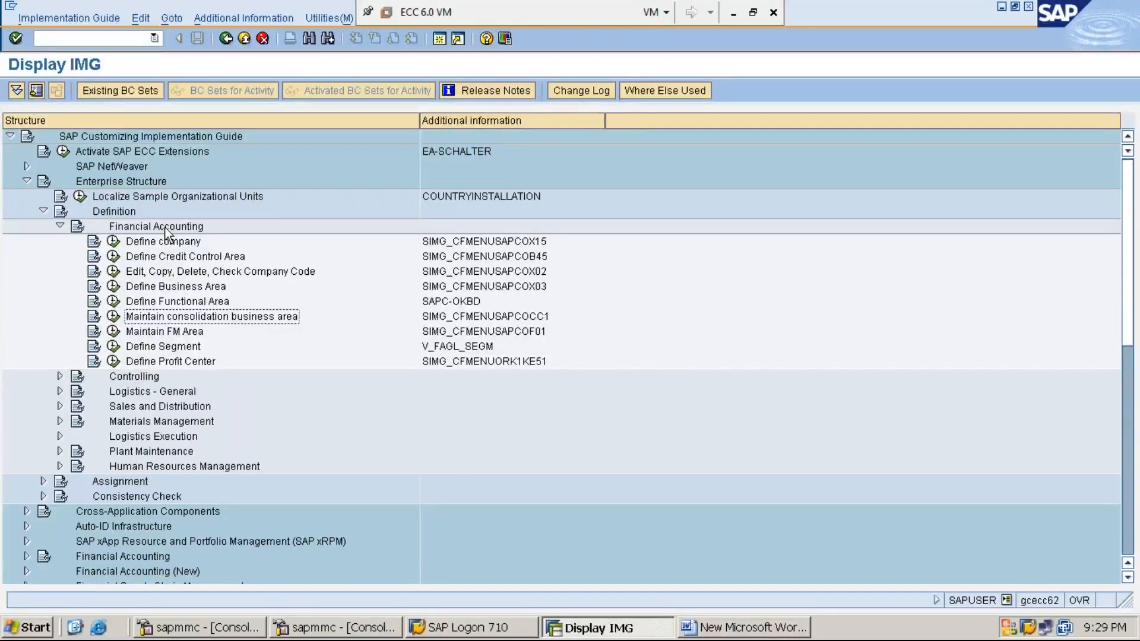
left_click(114, 317)
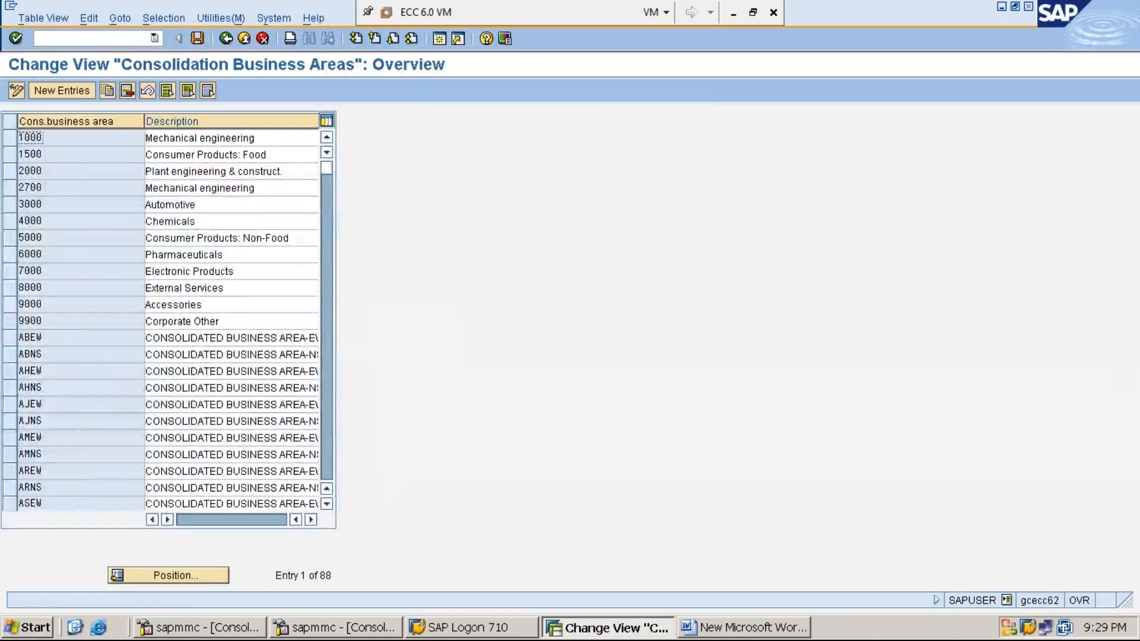
left_click(66, 91)
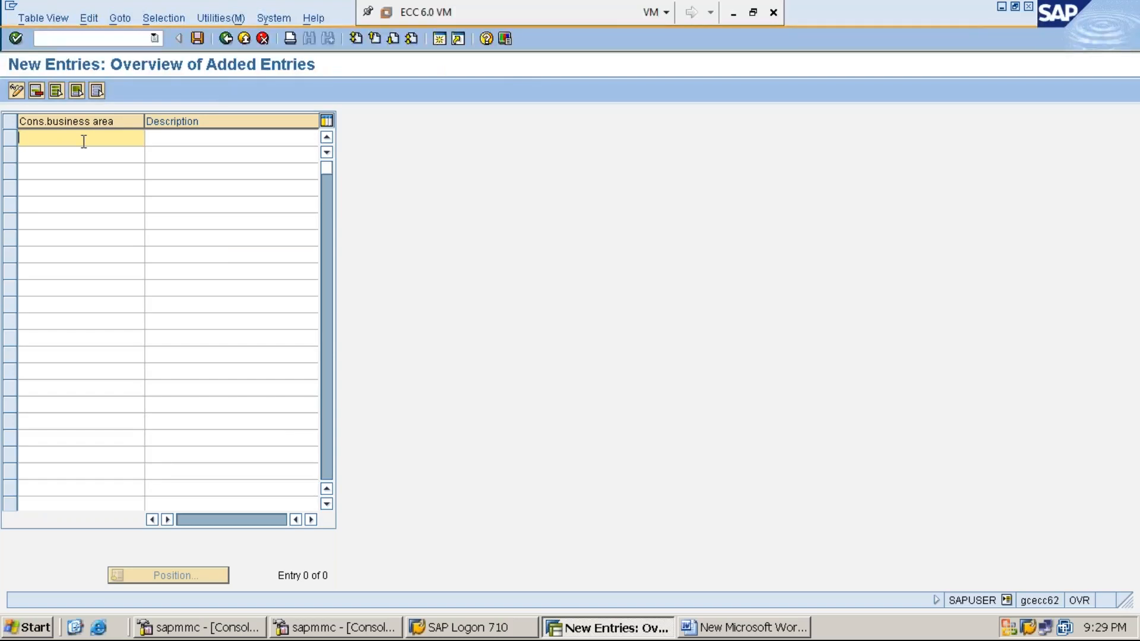
- Add consolidation business area MMEW with the description "EASTERNWESTERNBUSINESS AREA" in the first row
type("MMEW")
key("Tab")
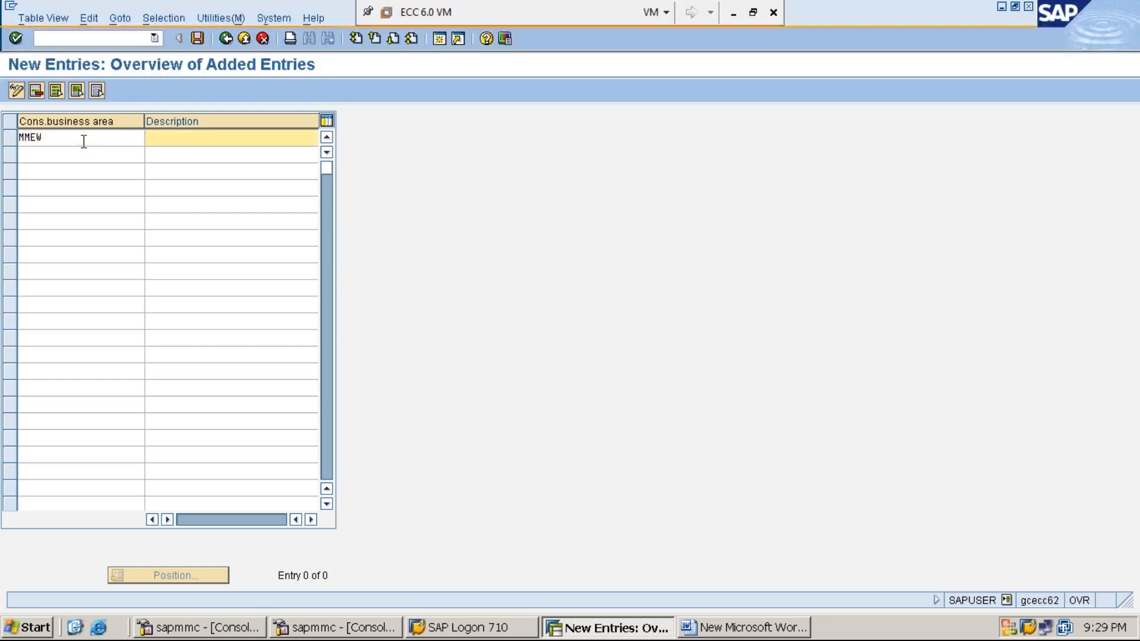
type("EASTERNWES")
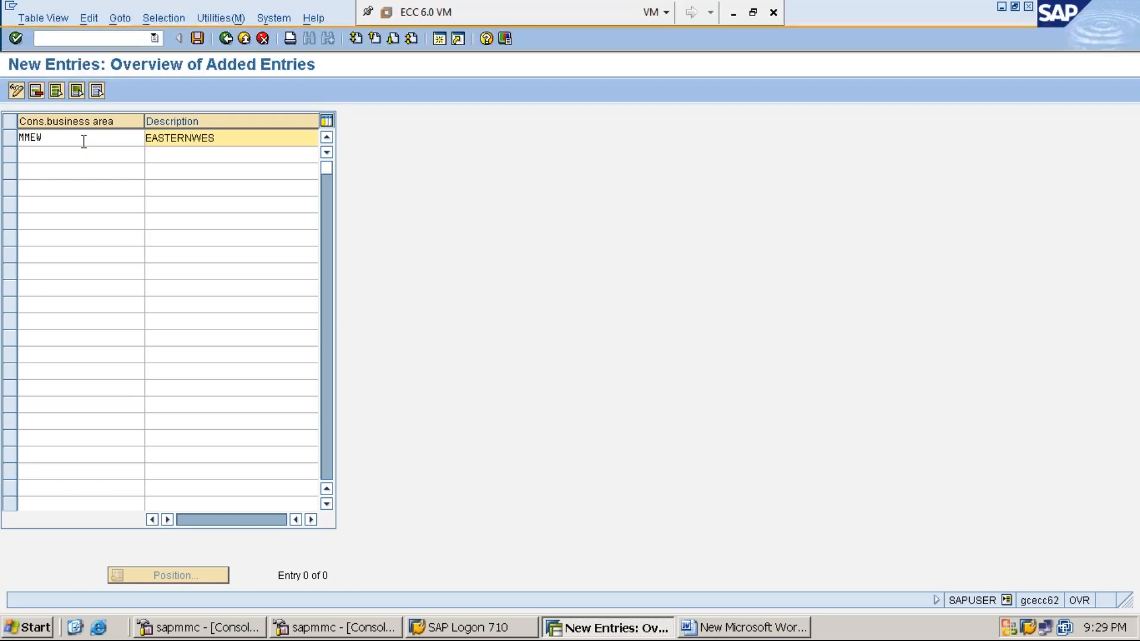
key("BackSpace")
key("BackSpace")
key("BackSpace")
type("WESTERNBUSARE")
key("BackSpace")
type("INESS AREA")
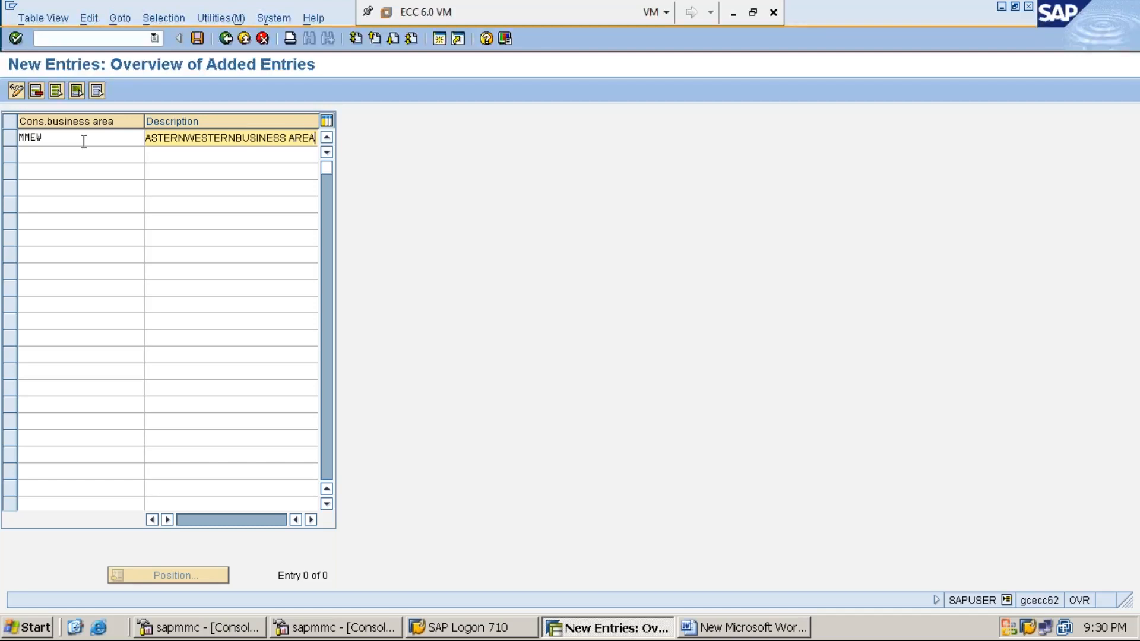
key("Home")
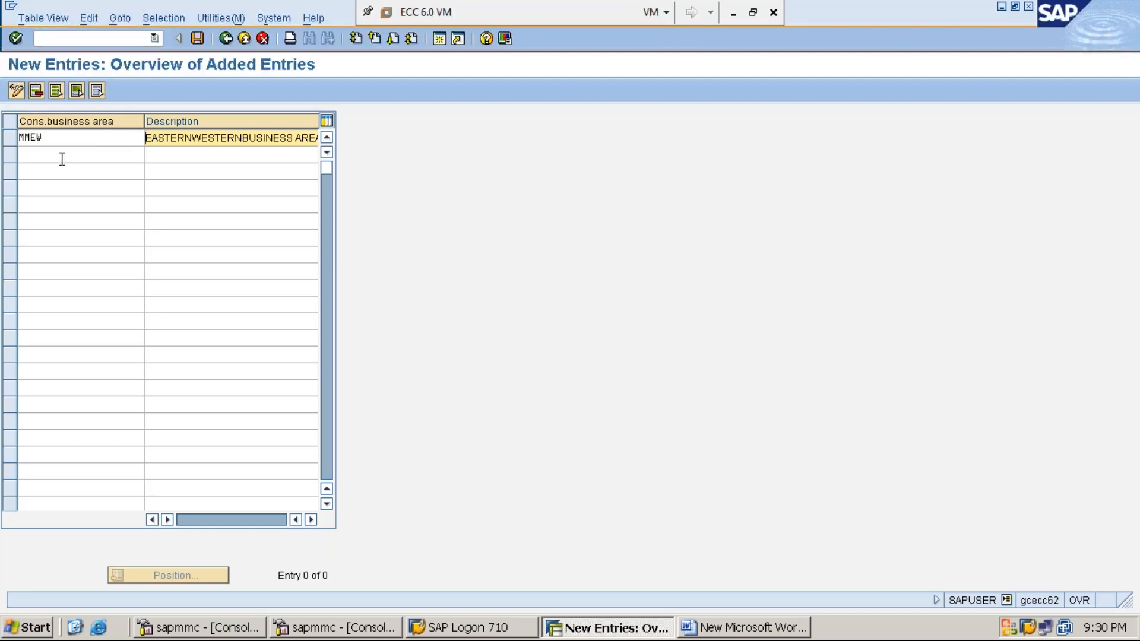
- Add consolidation business area MMNS with the description "NORTERHNSOTHERNBUSINESS AREA" in the second row
left_click(61, 158)
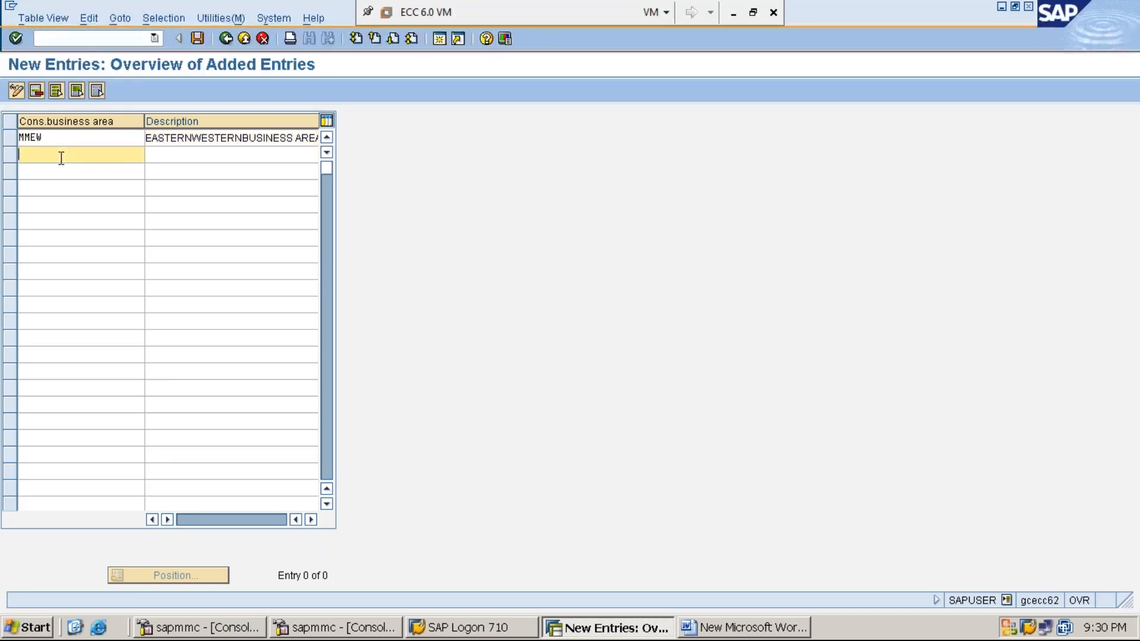
type("MMNS")
key("Tab")
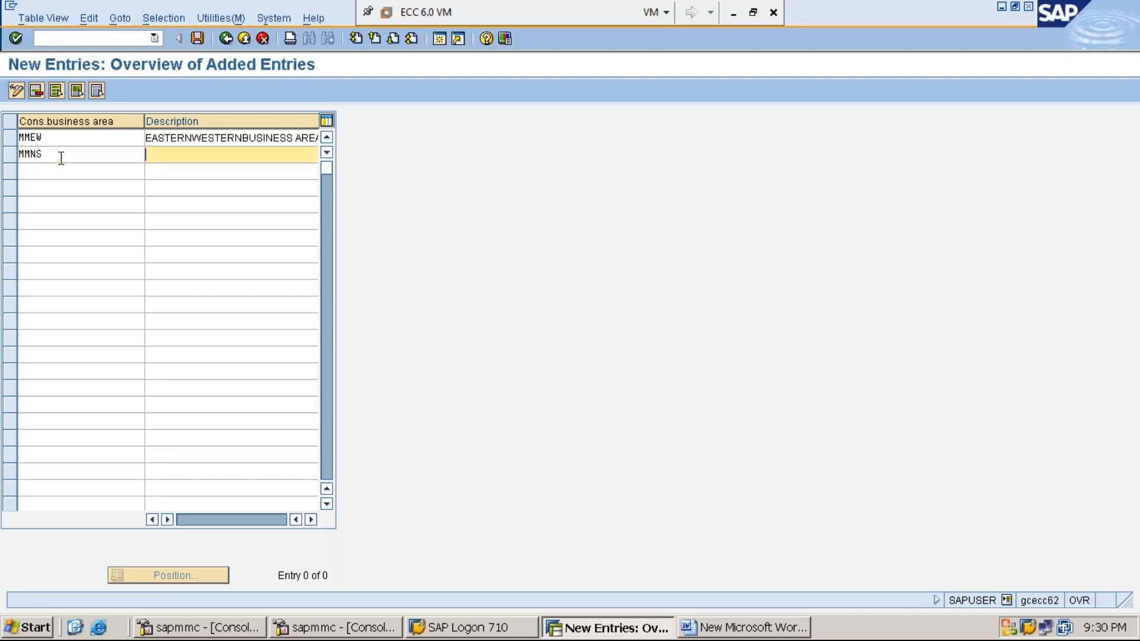
type("NORTERHNSOTHERN")
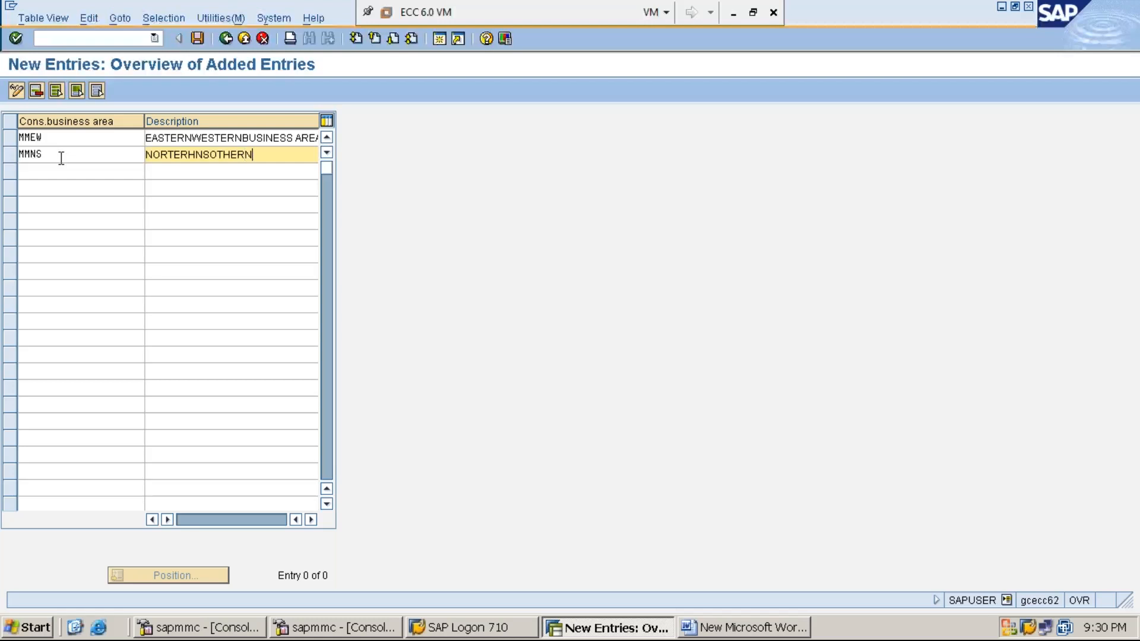
type("BUSINESS AREA")
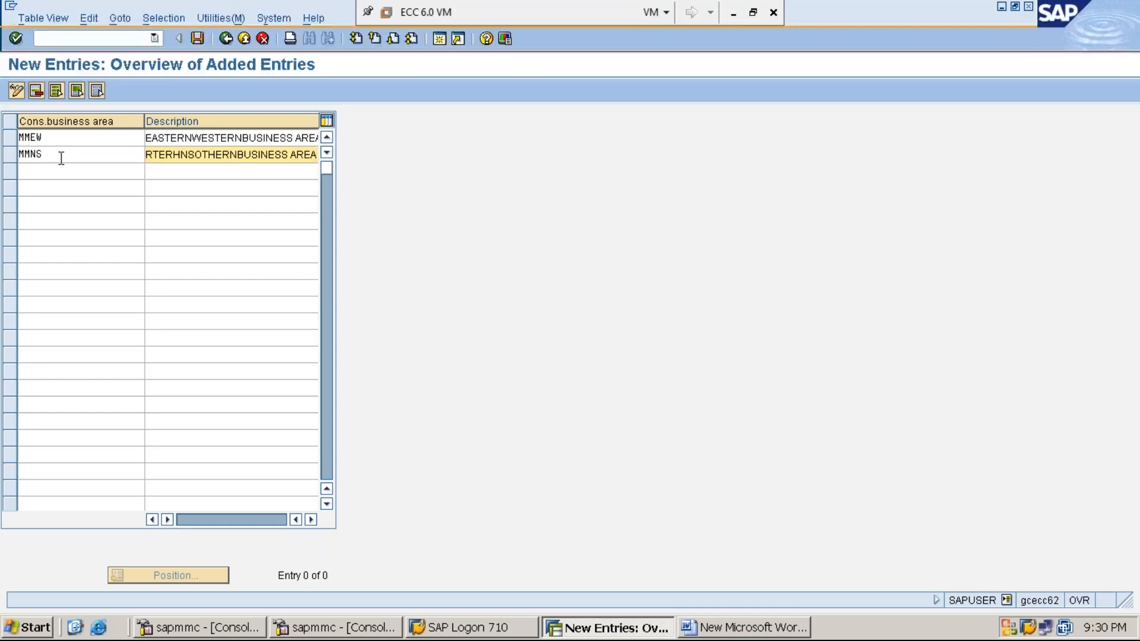
- Save both consolidation business areas under the customizing request MM1234 IMPLEMENTATION and minimize the virtual machine window
left_click(197, 39)
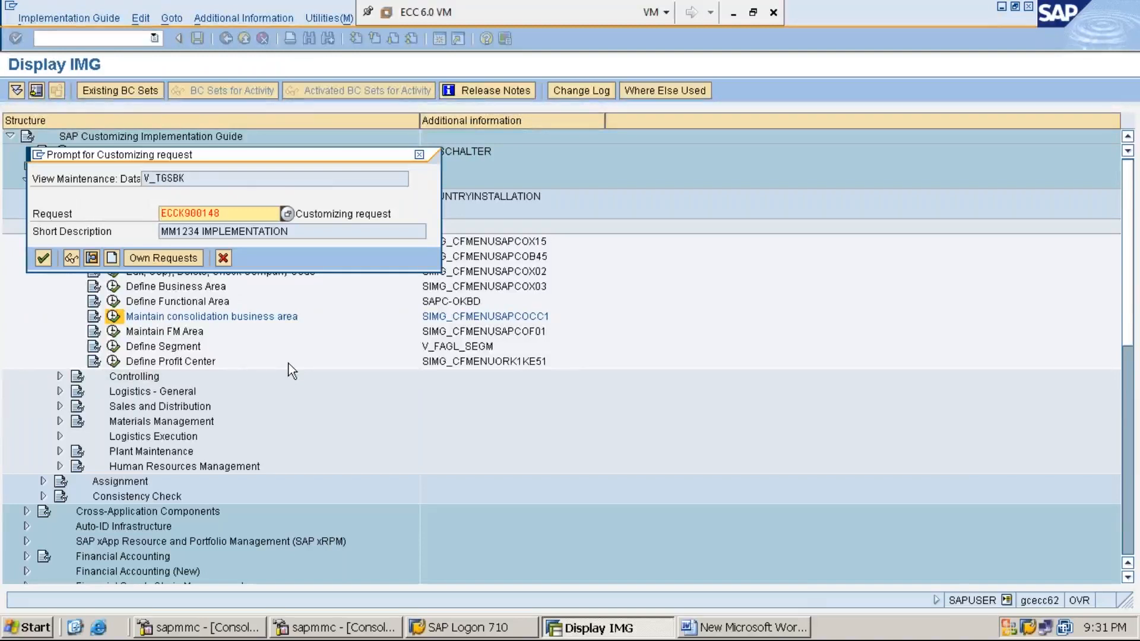
key("Return")
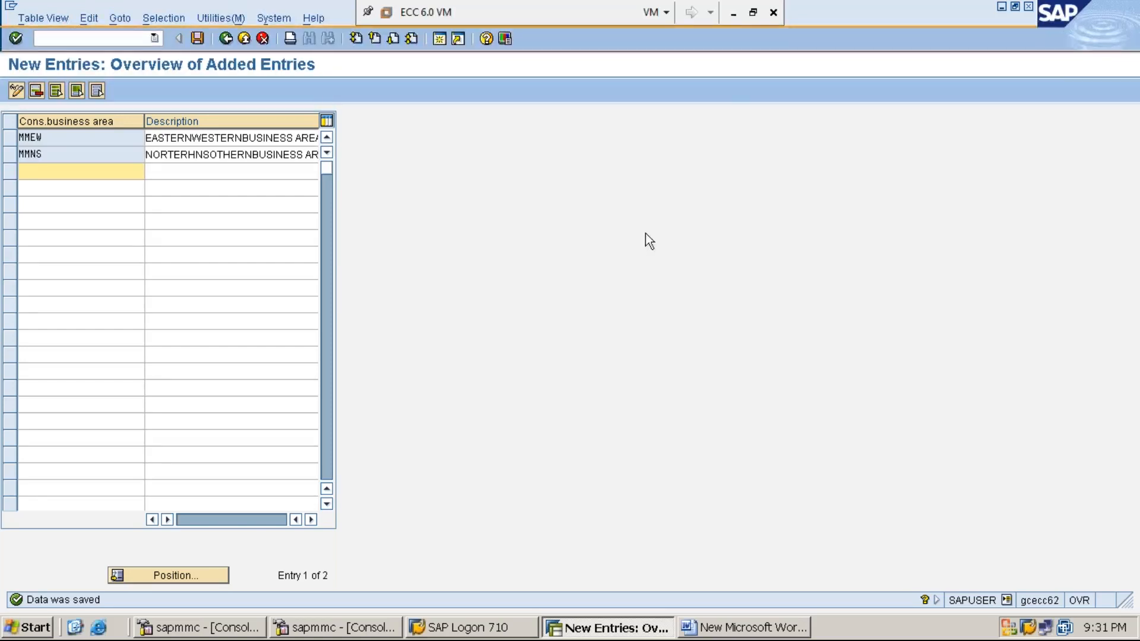
left_click(734, 15)
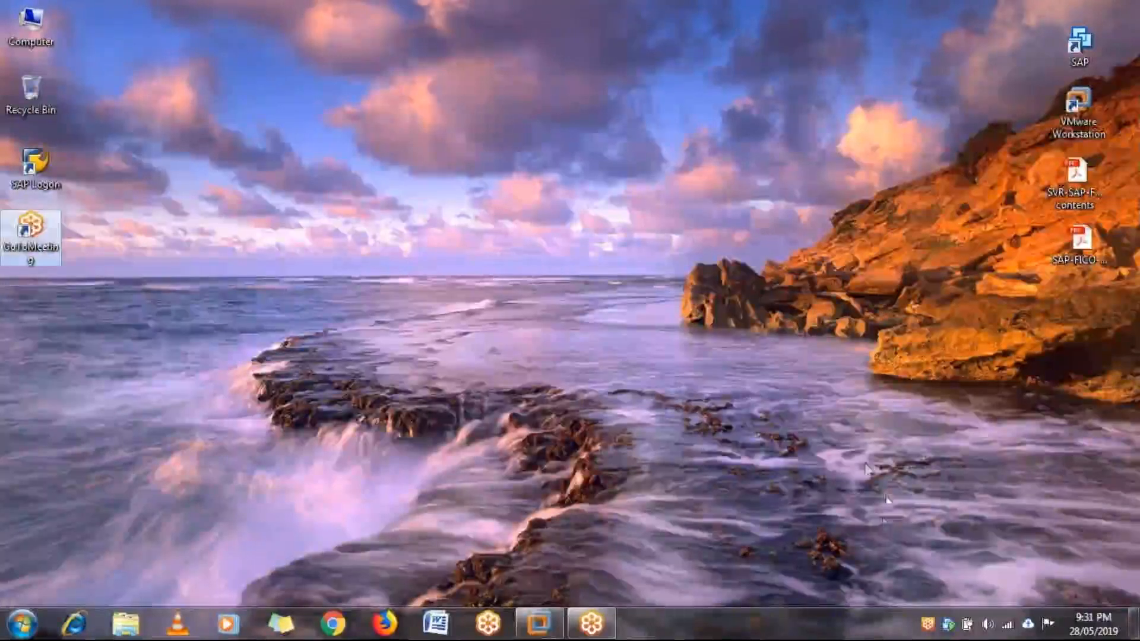
left_click(805, 518)
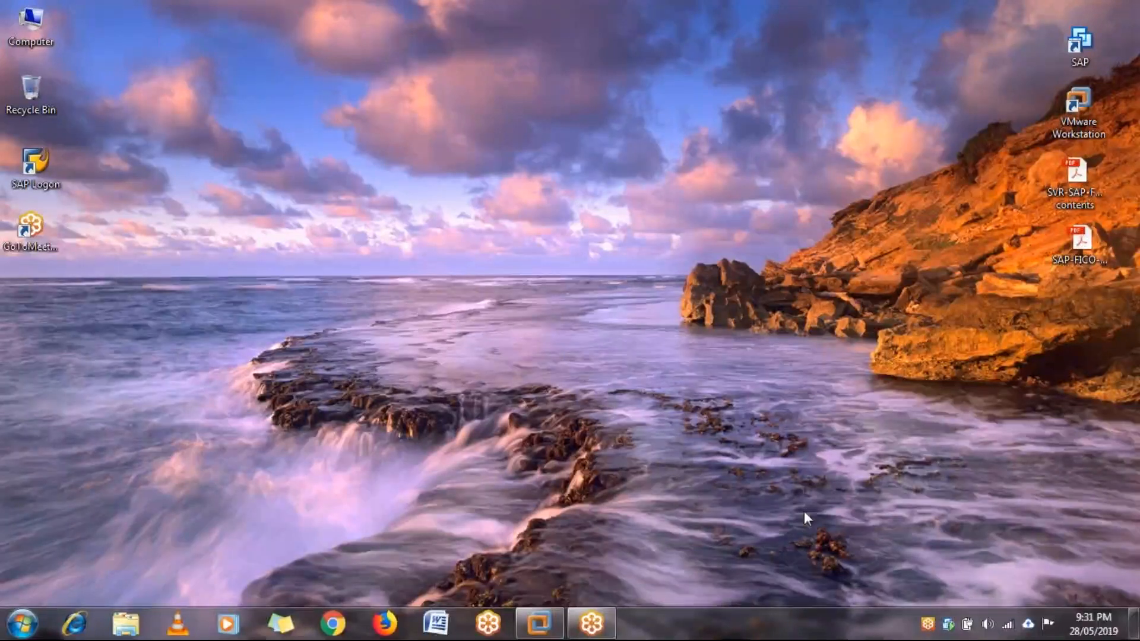